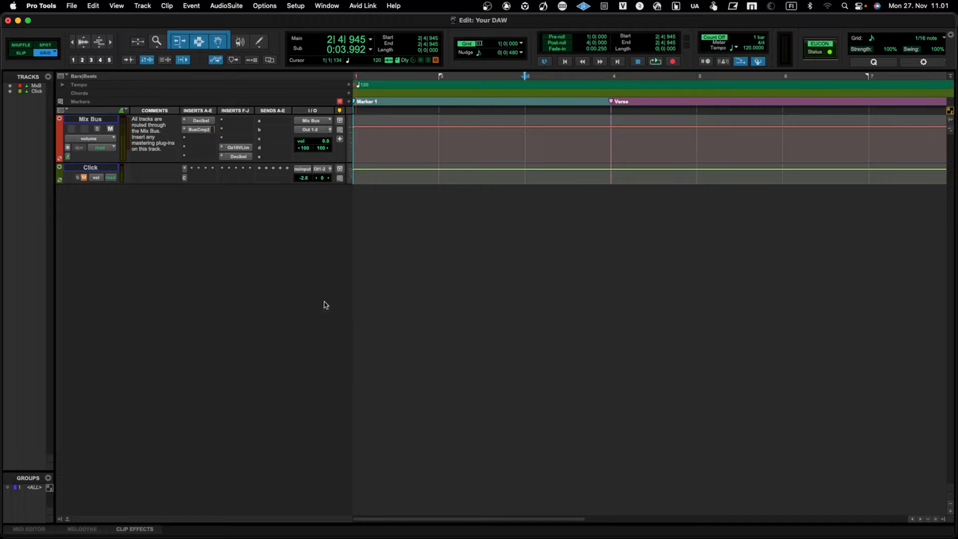
# Browse the multichannel and multi-mono plug-in categories available for insert slot D of the Mix Bus track.
pyautogui.click(198, 149)
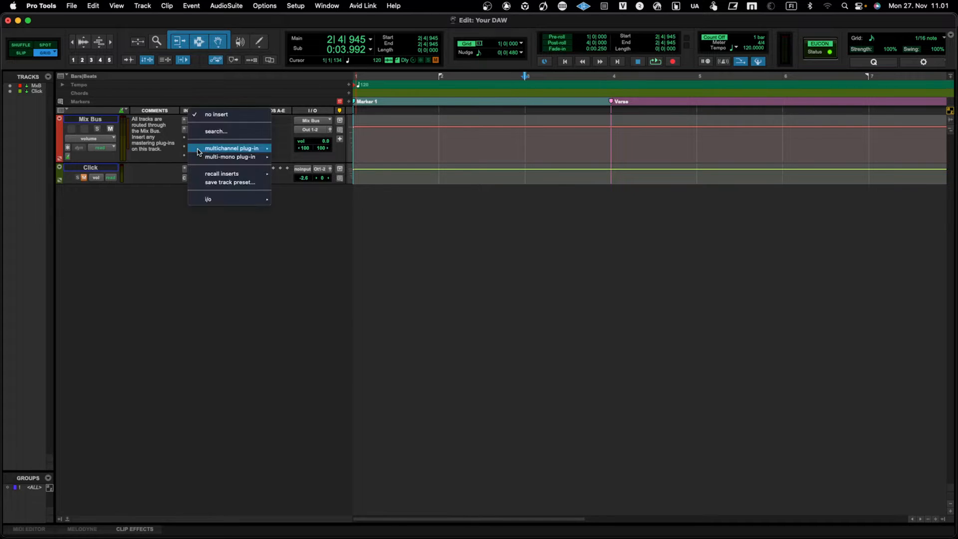
pyautogui.moveTo(198, 150)
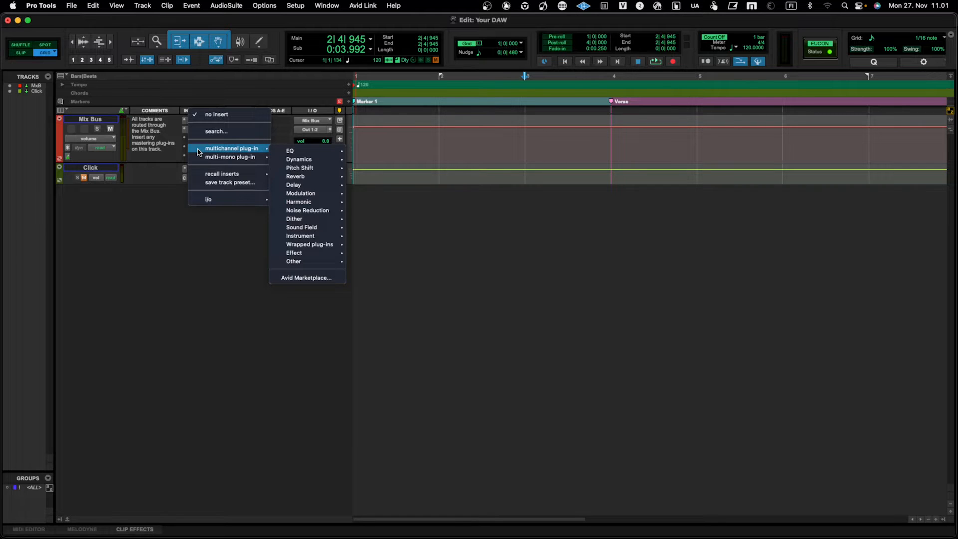
pyautogui.click(211, 132)
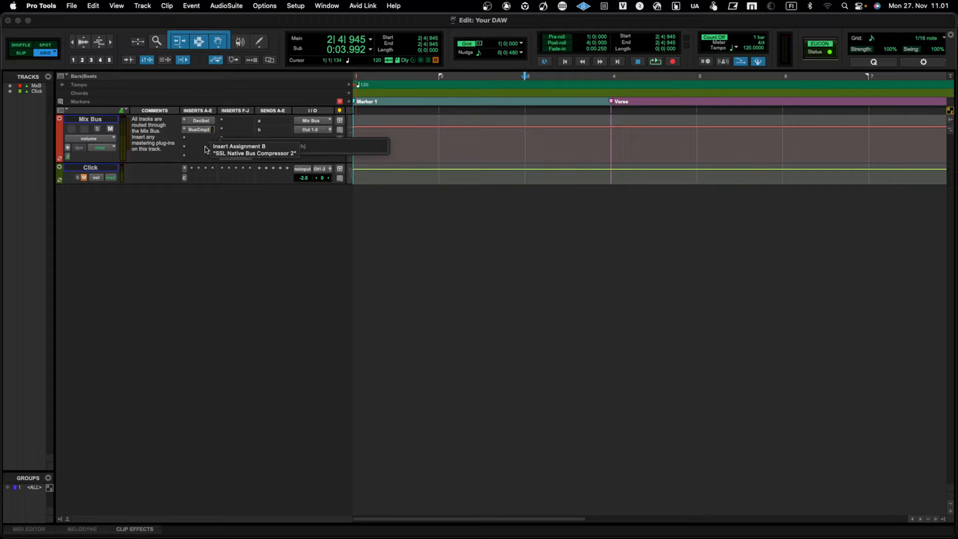
pyautogui.click(206, 150)
pyautogui.click(206, 150)
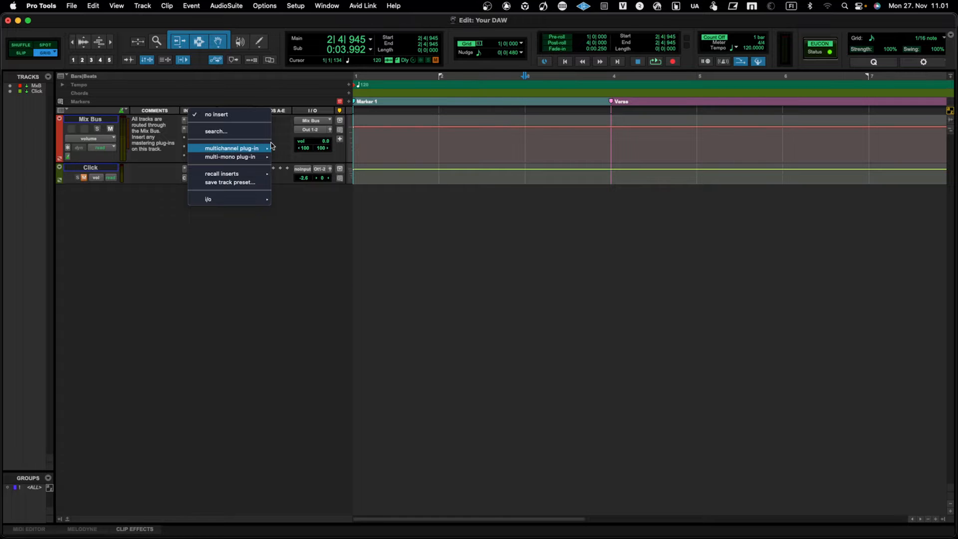
pyautogui.moveTo(268, 148)
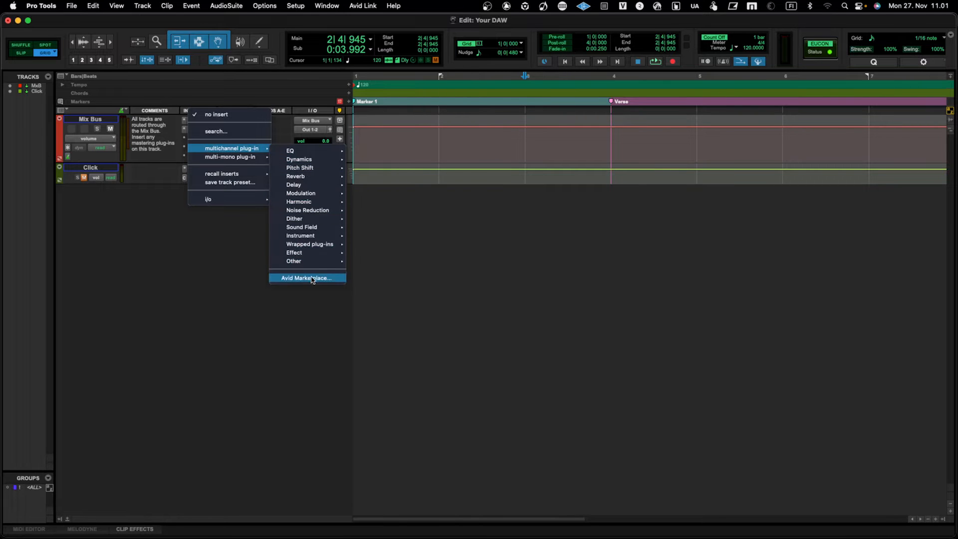
pyautogui.moveTo(318, 265)
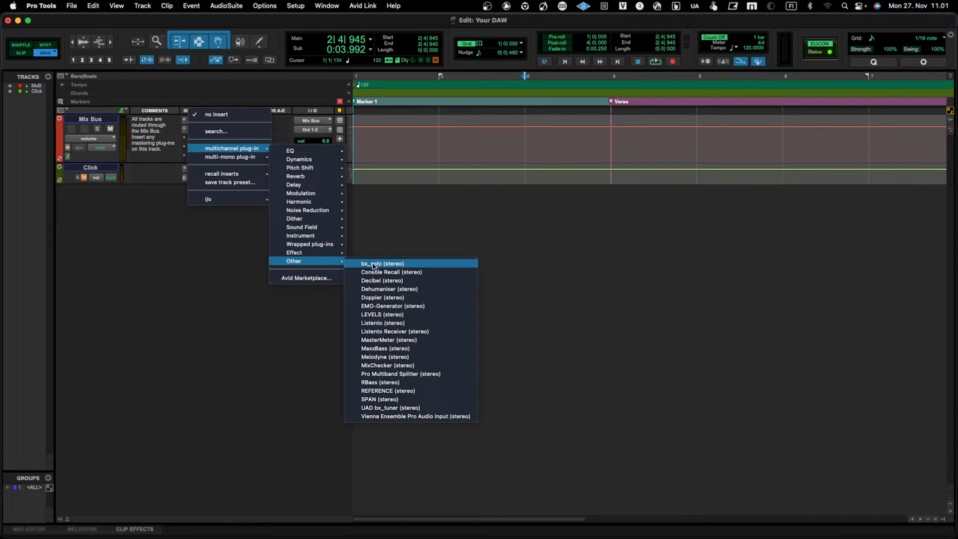
pyautogui.moveTo(324, 242)
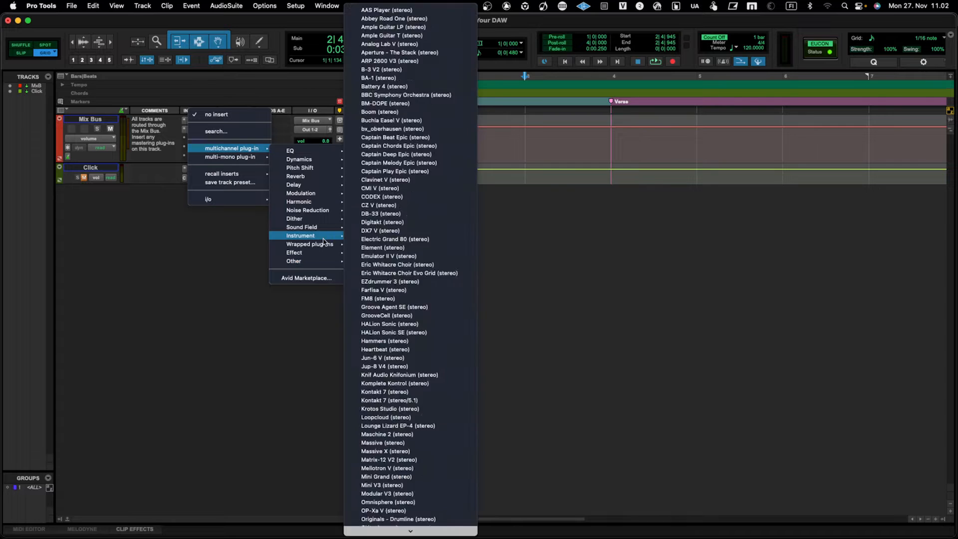
pyautogui.click(229, 253)
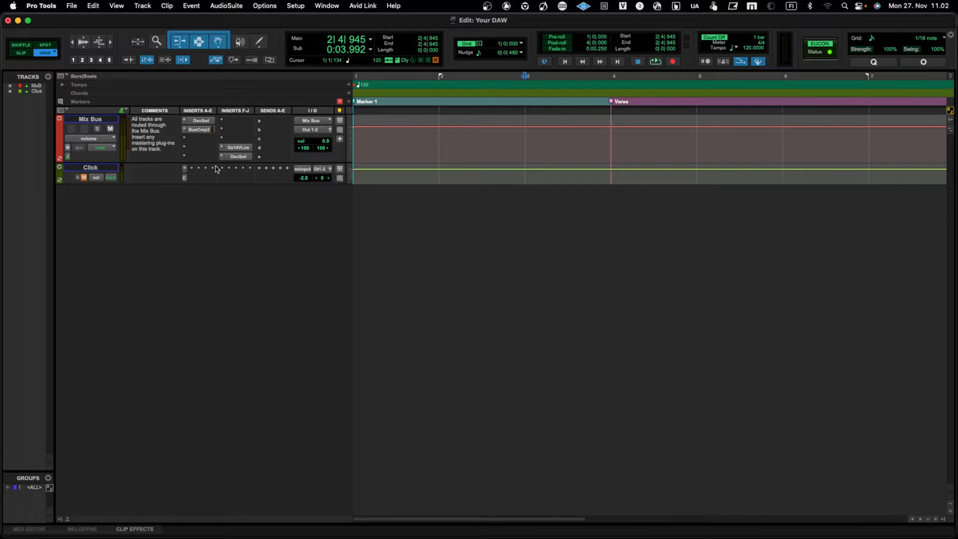
pyautogui.click(195, 149)
pyautogui.moveTo(213, 156)
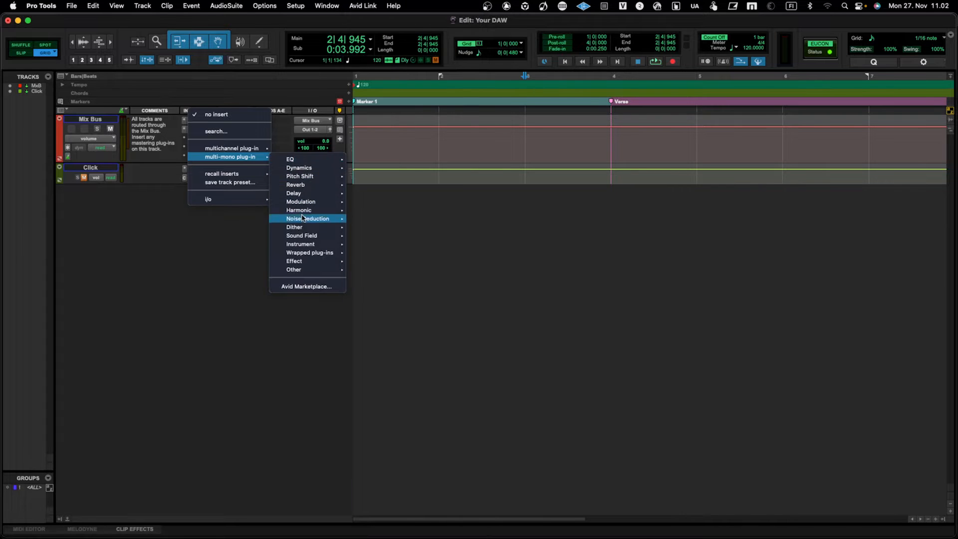
pyautogui.moveTo(302, 162)
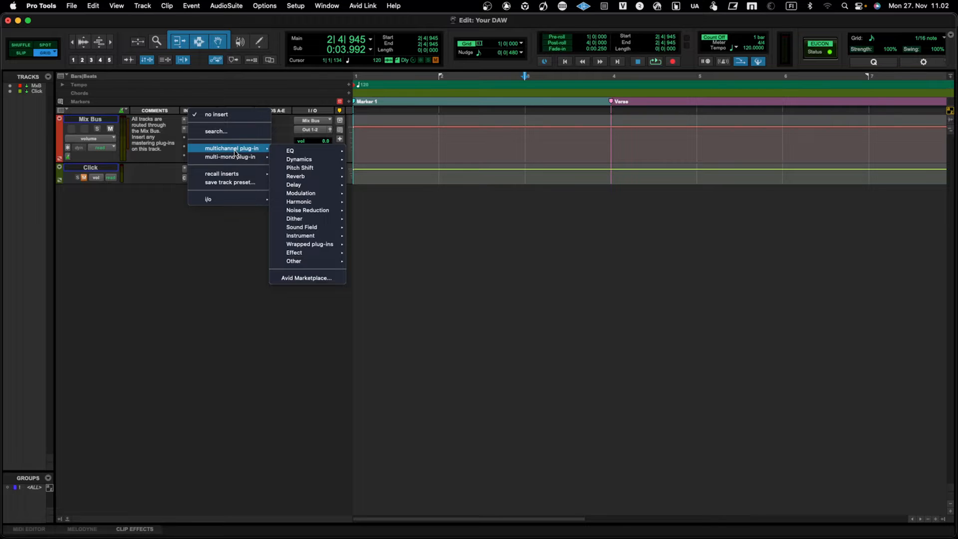
pyautogui.click(247, 264)
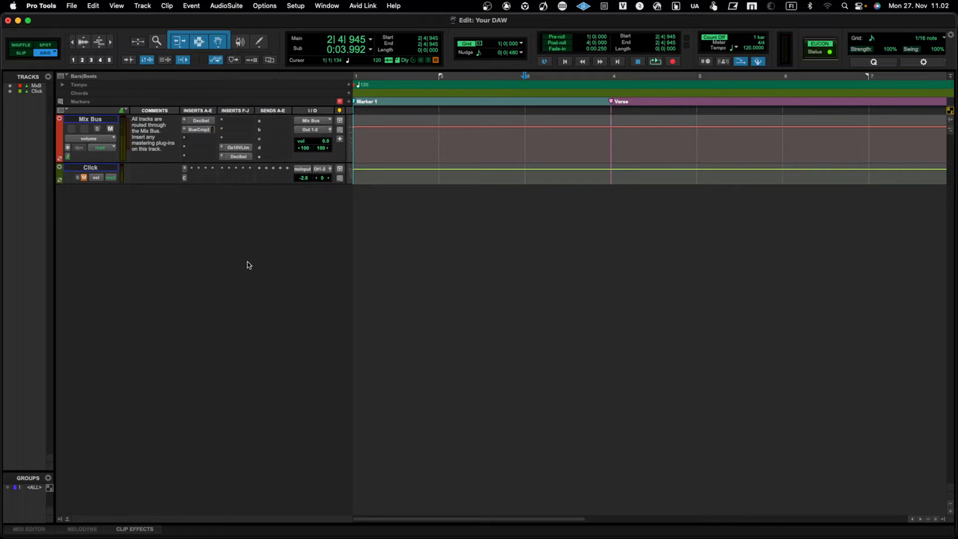
# Set the preferences to organize plug-in menus by Manufacturer.
pyautogui.click(50, 7)
pyautogui.click(52, 37)
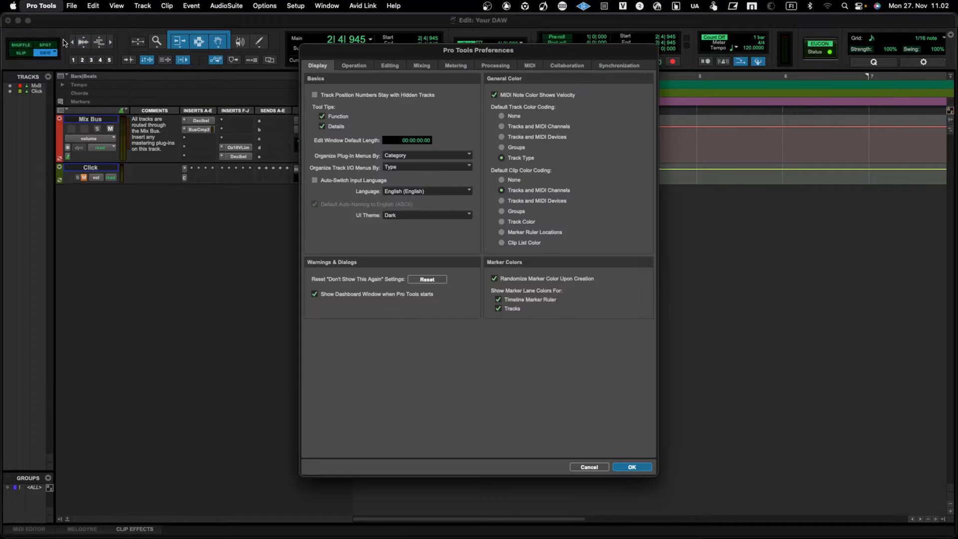
pyautogui.click(422, 159)
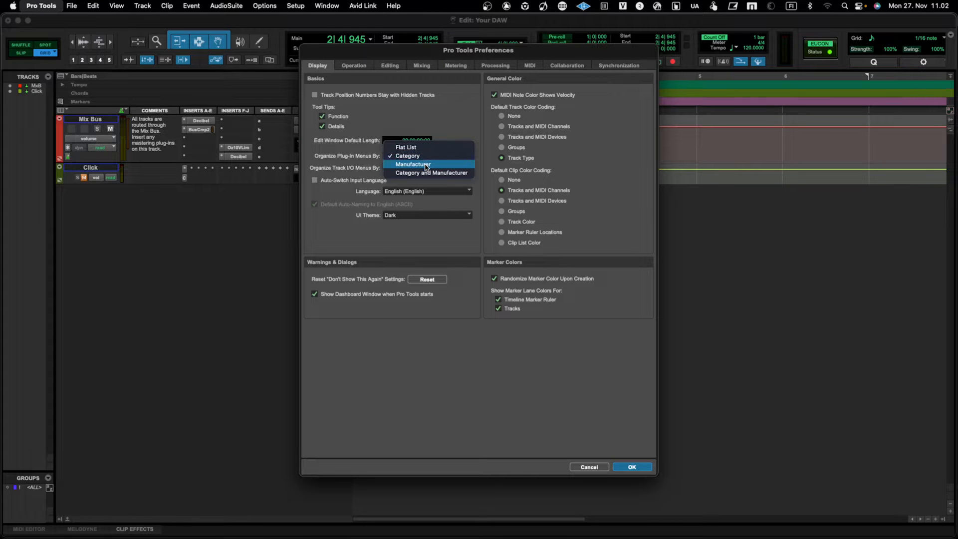
pyautogui.click(425, 164)
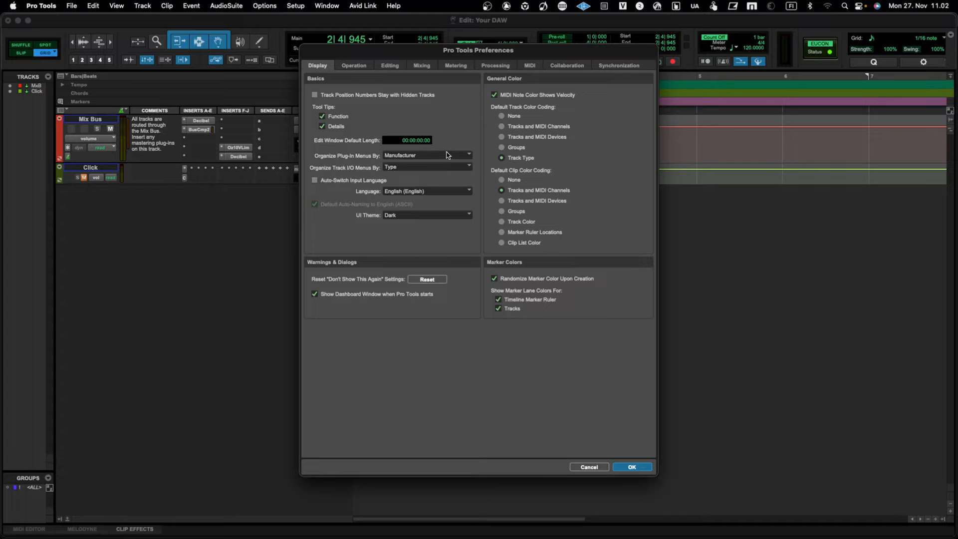
pyautogui.click(629, 466)
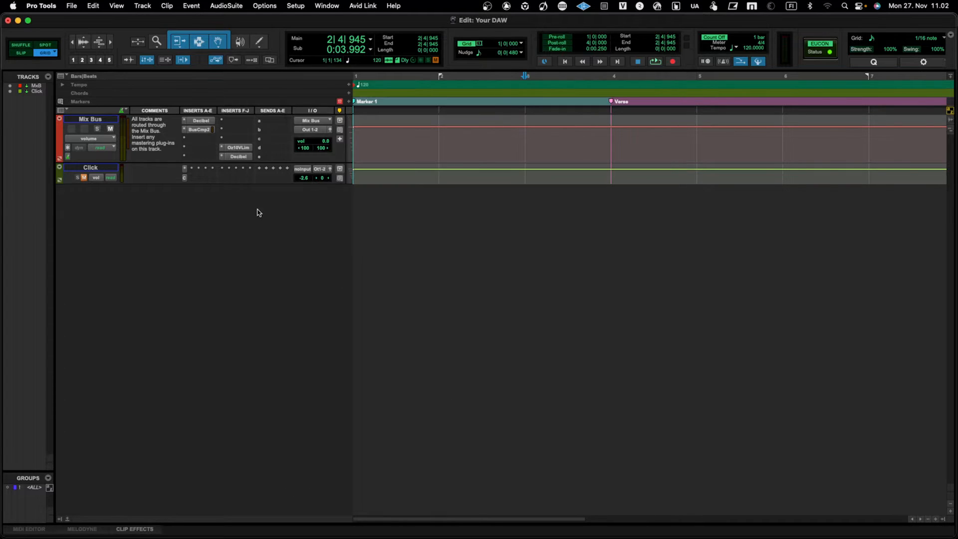
# Insert the multichannel FabFilter Pro-Q 3 (stereo) in slot D of the Mix Bus track, close its window and remove it again.
pyautogui.click(195, 148)
pyautogui.moveTo(218, 148)
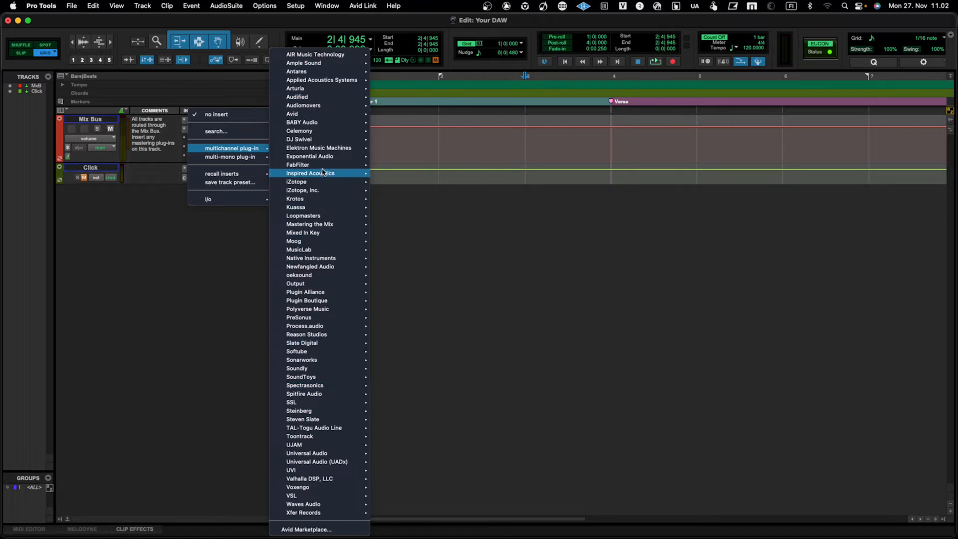
pyautogui.moveTo(325, 164)
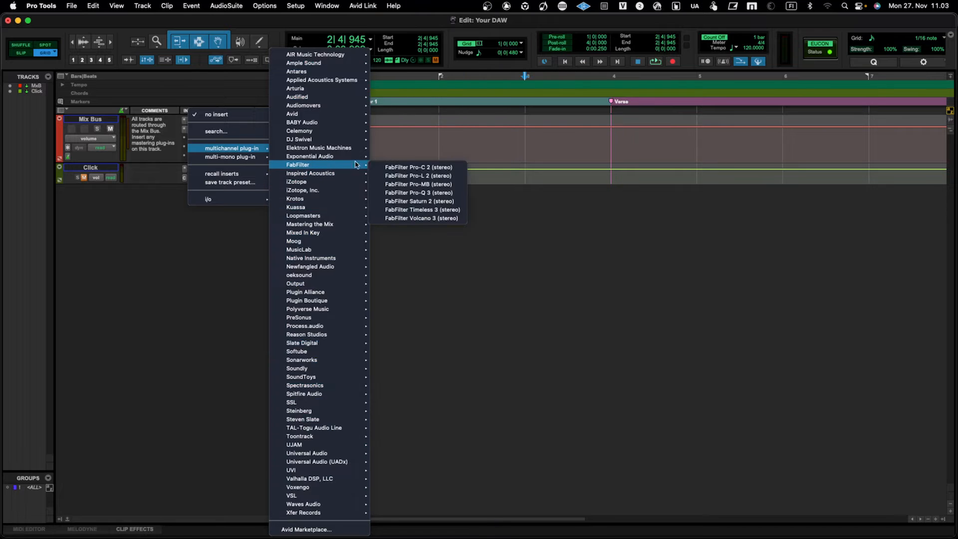
pyautogui.click(426, 193)
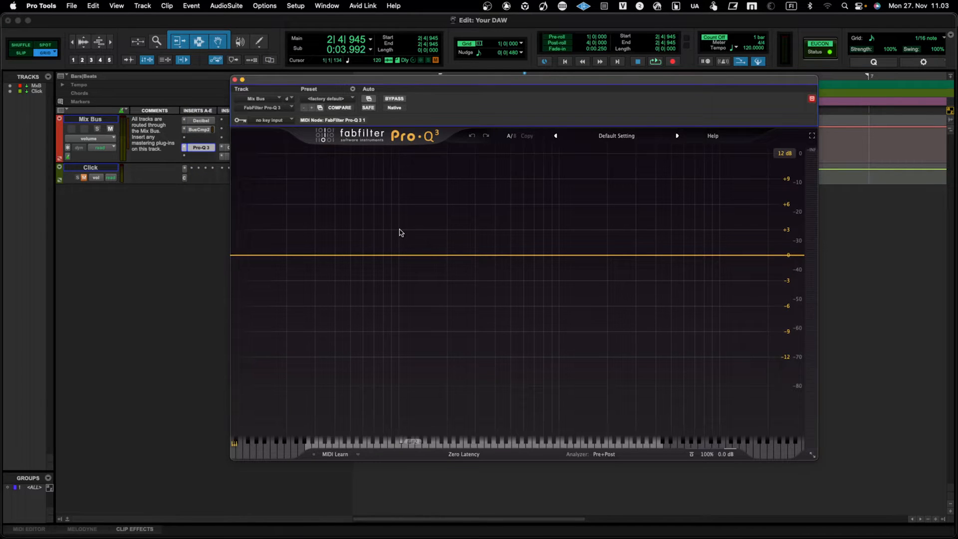
pyautogui.click(235, 80)
pyautogui.click(184, 150)
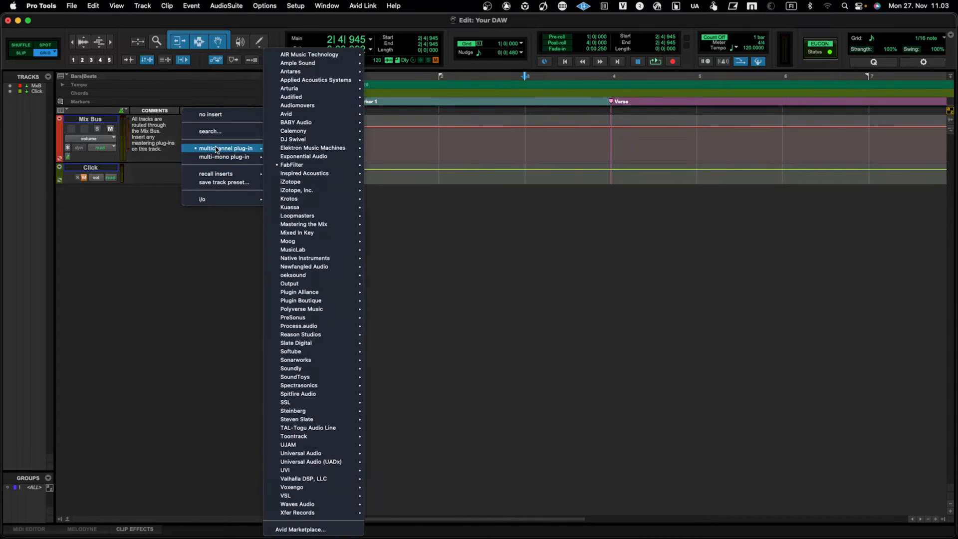
pyautogui.click(208, 114)
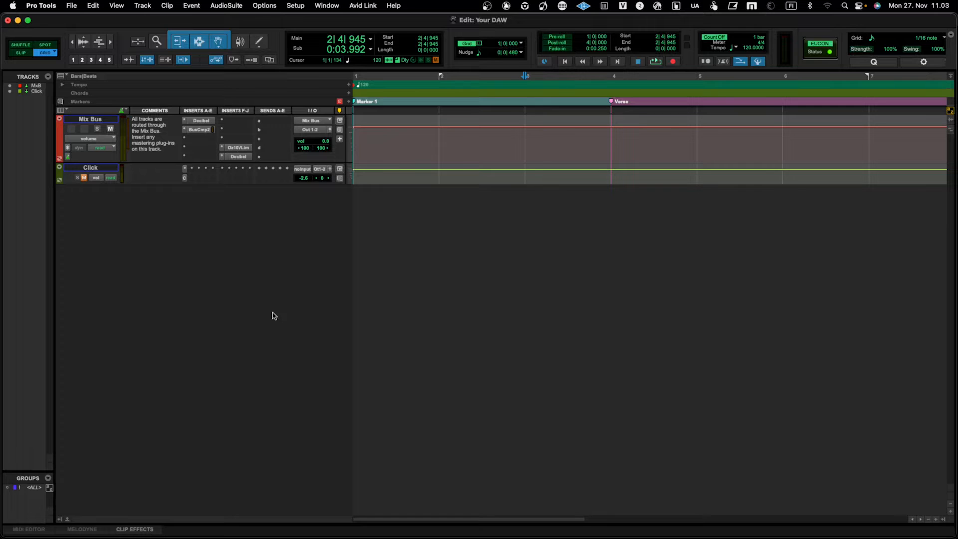
# Create one new stereo instrument track in ticks and insert Kontakt 7 (stereo) in its first slot by searching for "konta".
pyautogui.press('super+shift+n')
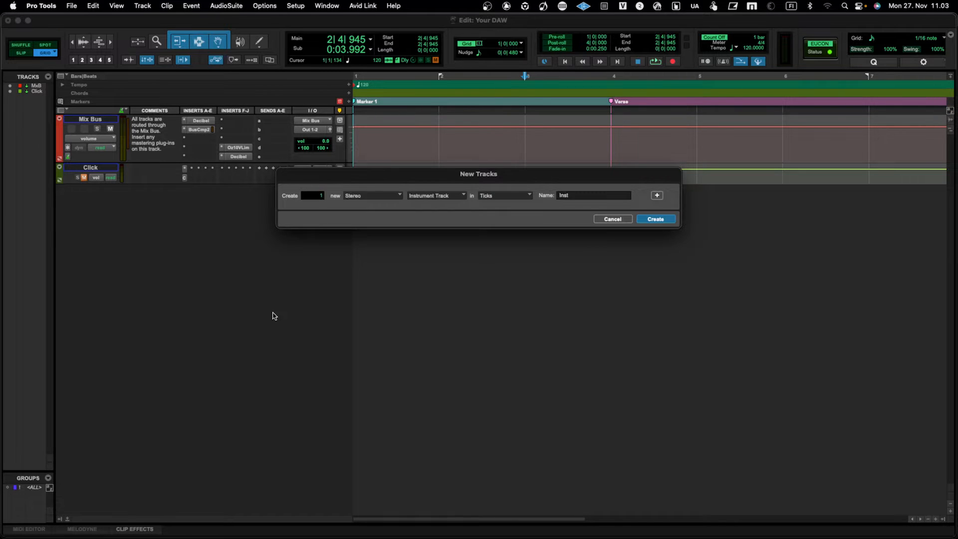
pyautogui.press('Return')
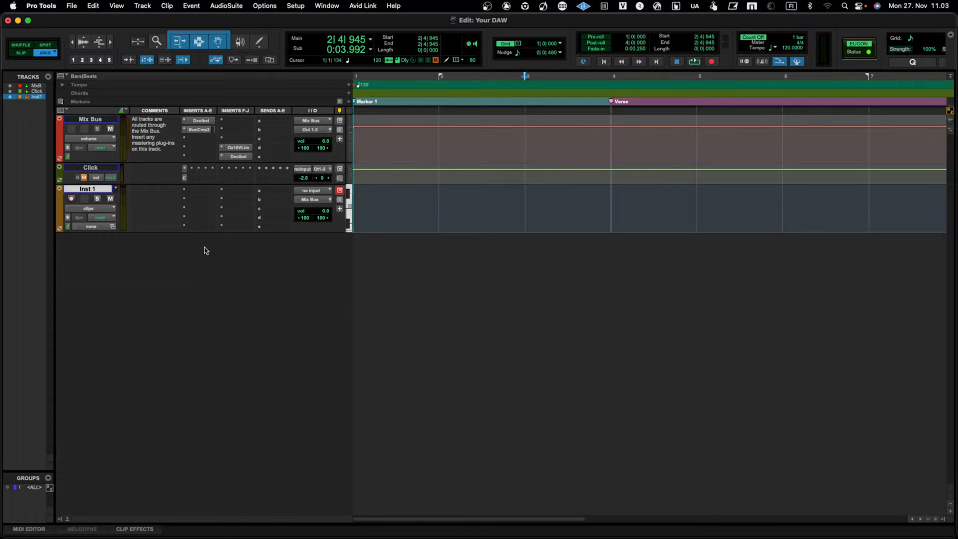
pyautogui.click(195, 193)
pyautogui.moveTo(196, 193)
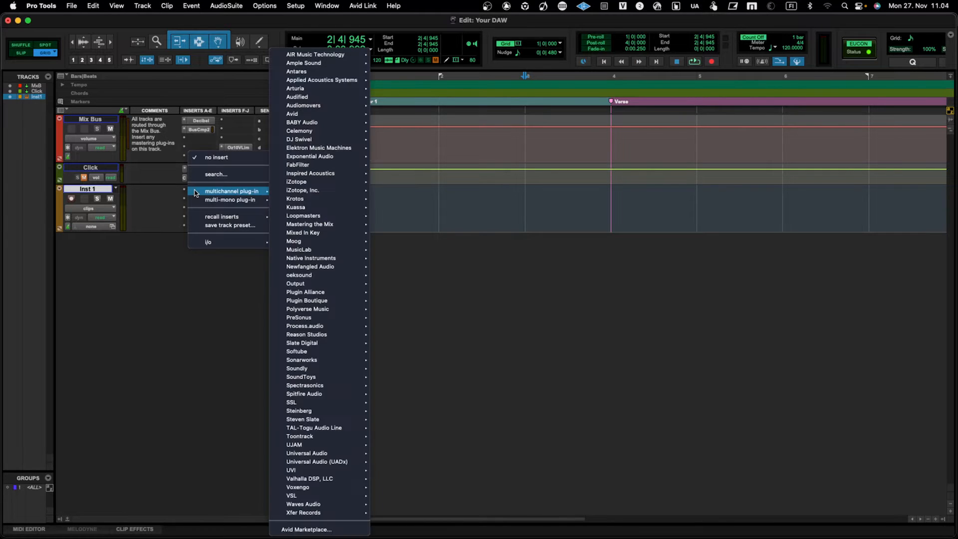
pyautogui.click(217, 174)
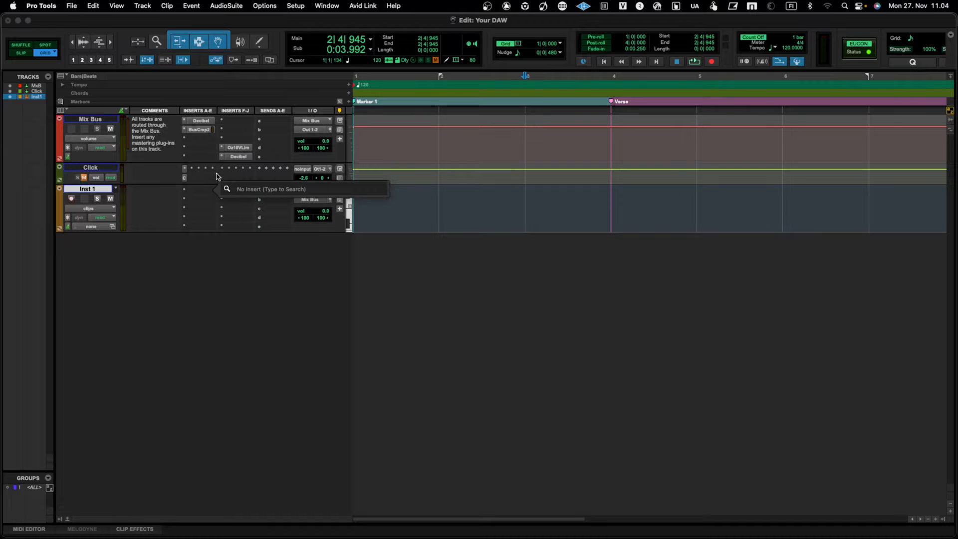
pyautogui.write('konta')
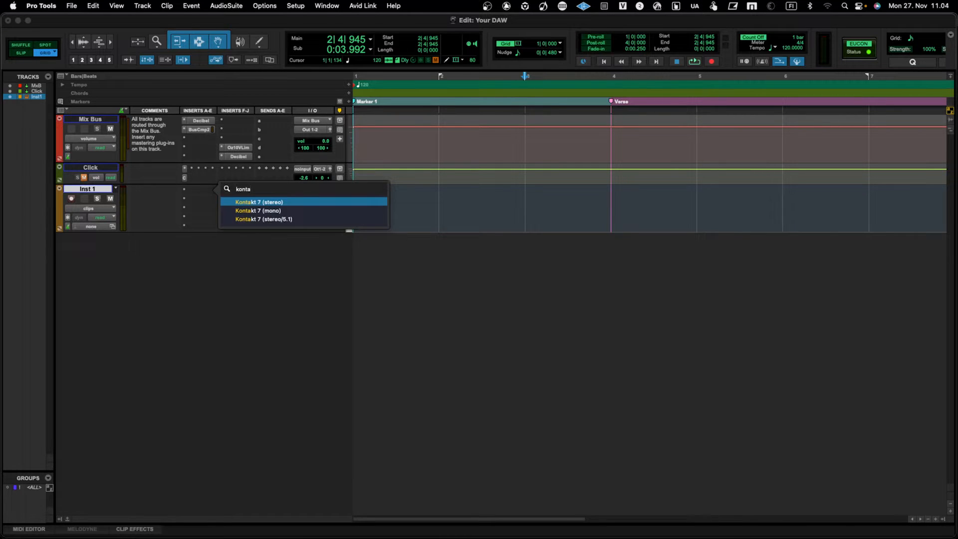
pyautogui.press('Return')
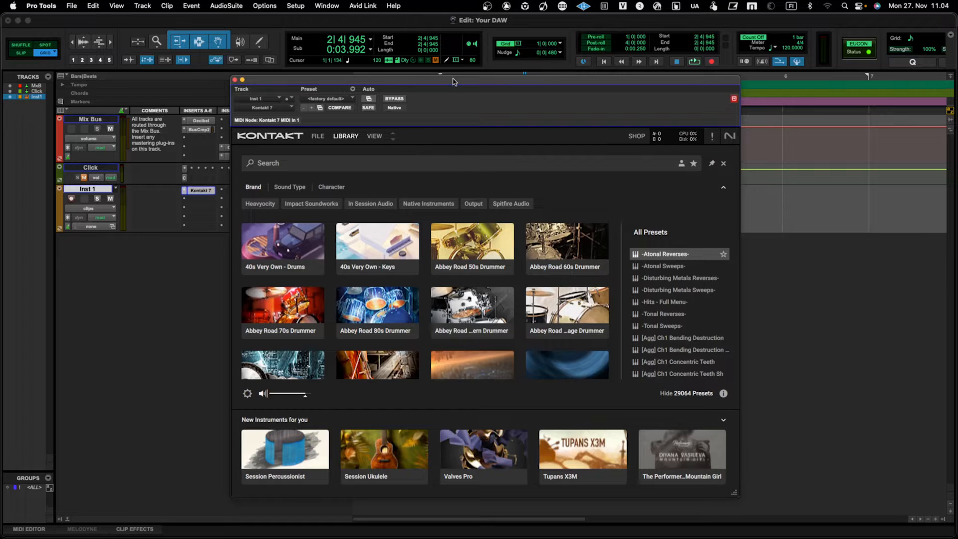
# Collapse Kontakt's "New Instruments for you" section and browse through the instrument library.
pyautogui.moveTo(453, 81); pyautogui.dragTo(422, 50)
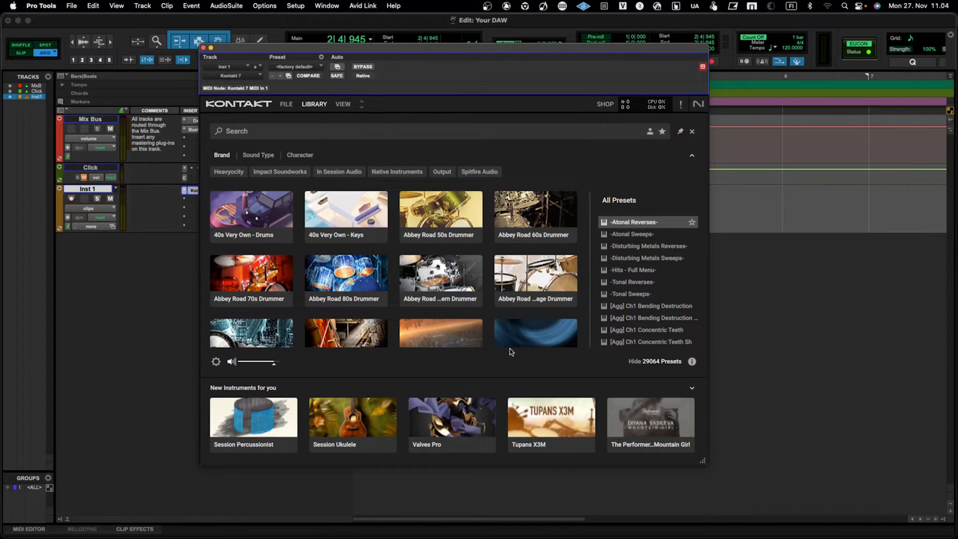
pyautogui.click(692, 388)
pyautogui.scroll(-10, 452, 242)
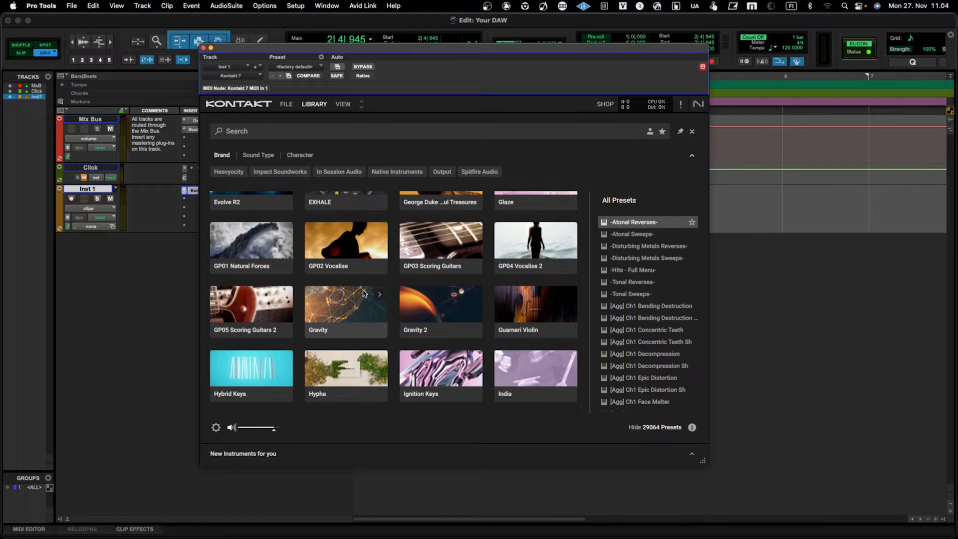
pyautogui.scroll(1, 363, 293)
pyautogui.scroll(8, 364, 293)
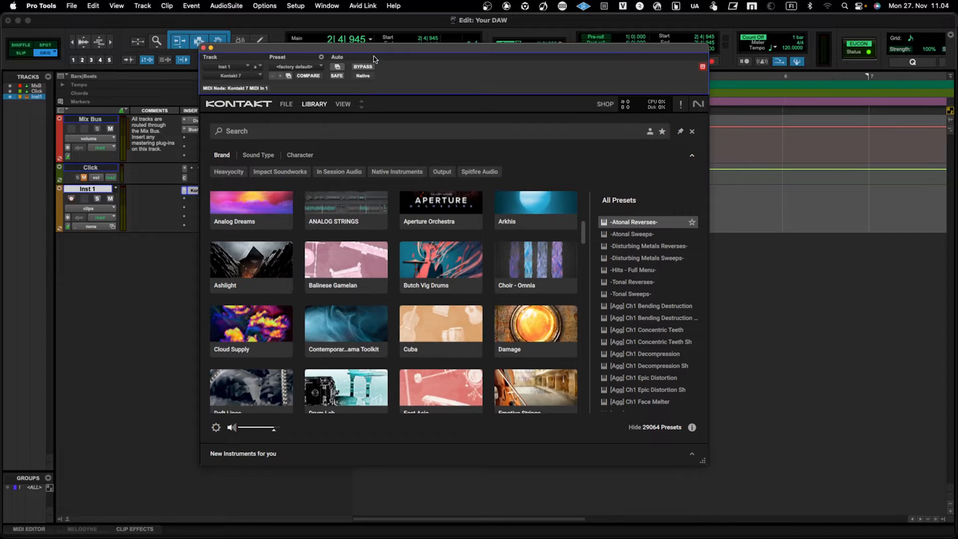
# Reposition the Kontakt 7 window and check which presets the plug-in's own preset list offers.
pyautogui.moveTo(373, 51); pyautogui.dragTo(395, 72)
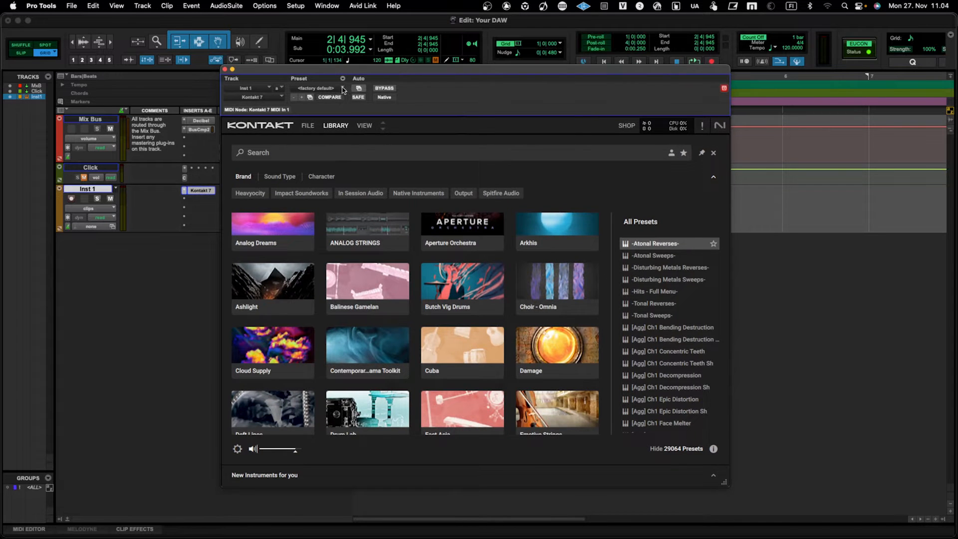
pyautogui.click(343, 90)
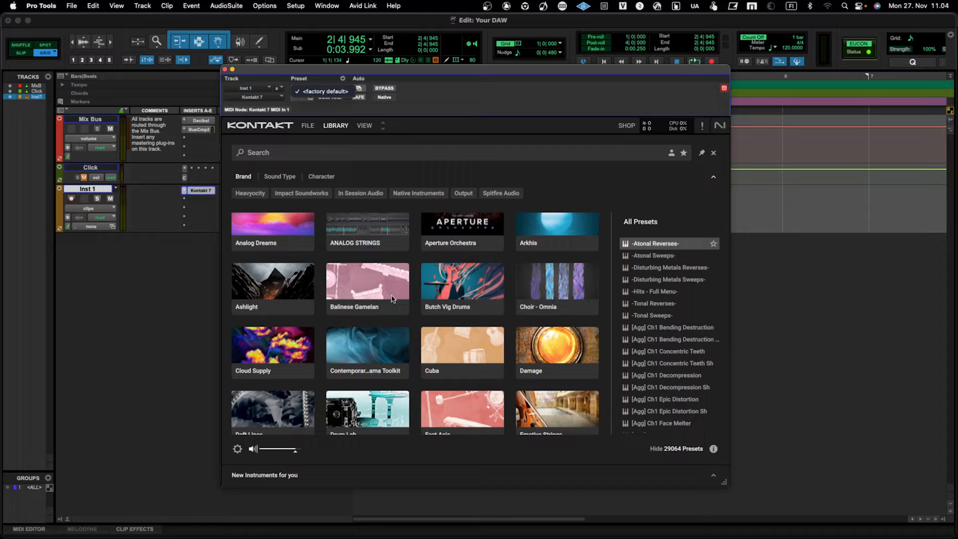
pyautogui.click(394, 69)
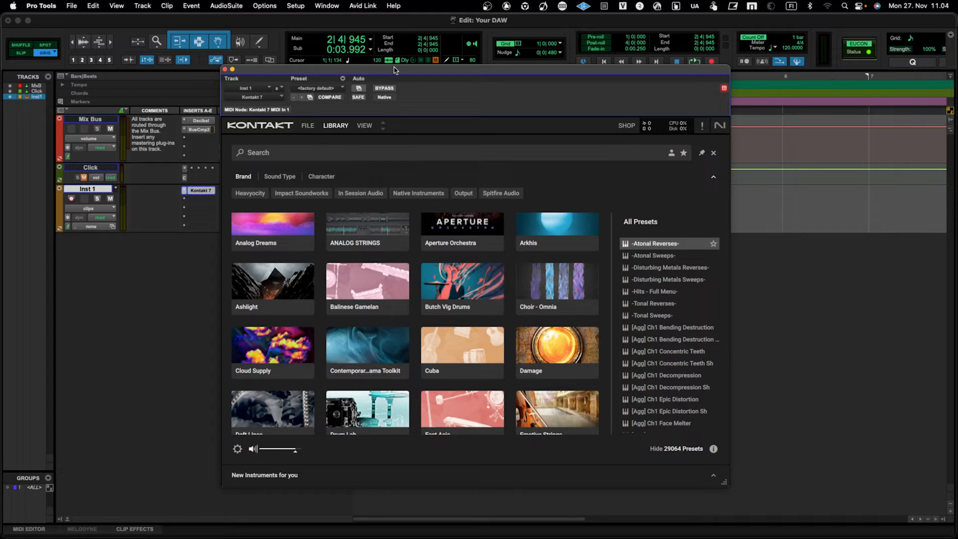
# Load the ANALOG STRINGS instrument from the Kontakt library.
pyautogui.scroll(5, 378, 290)
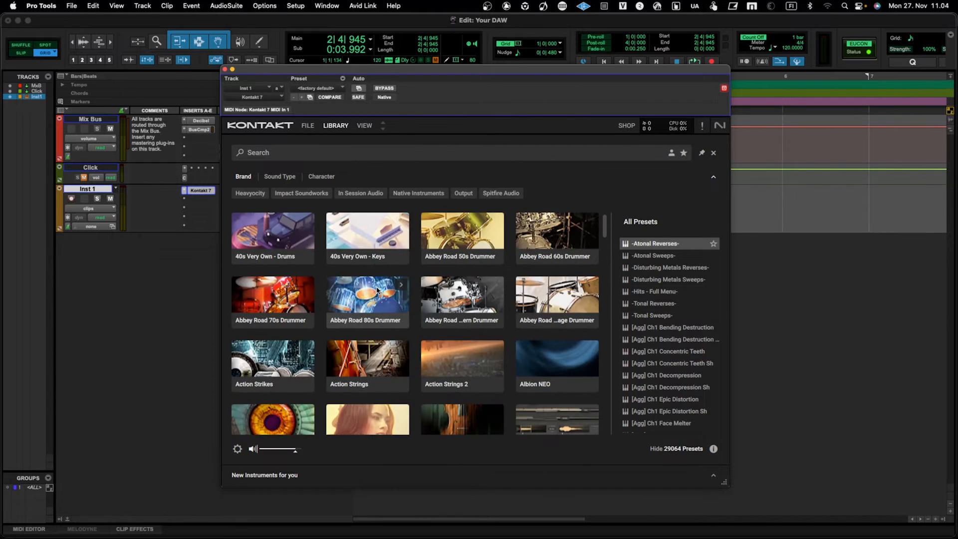
pyautogui.scroll(-5, 378, 290)
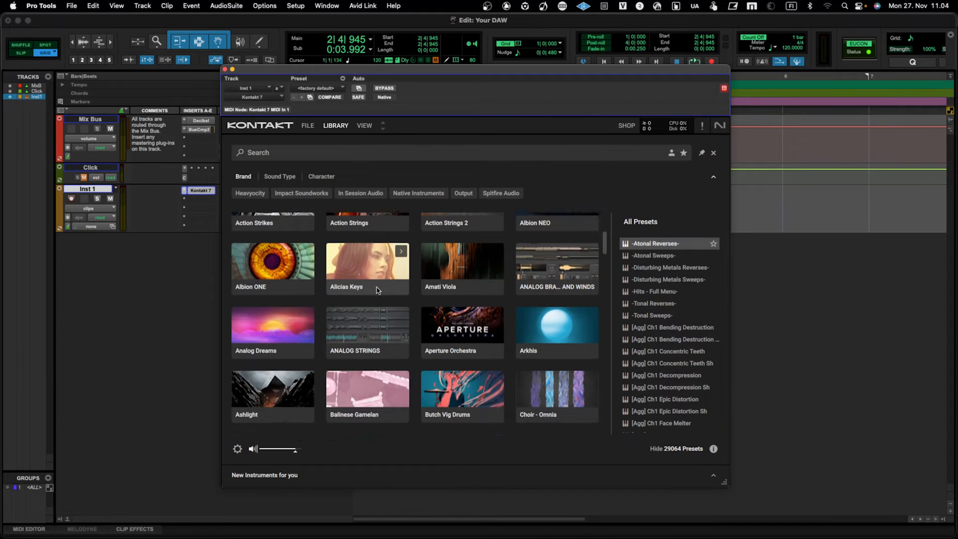
pyautogui.click(372, 349)
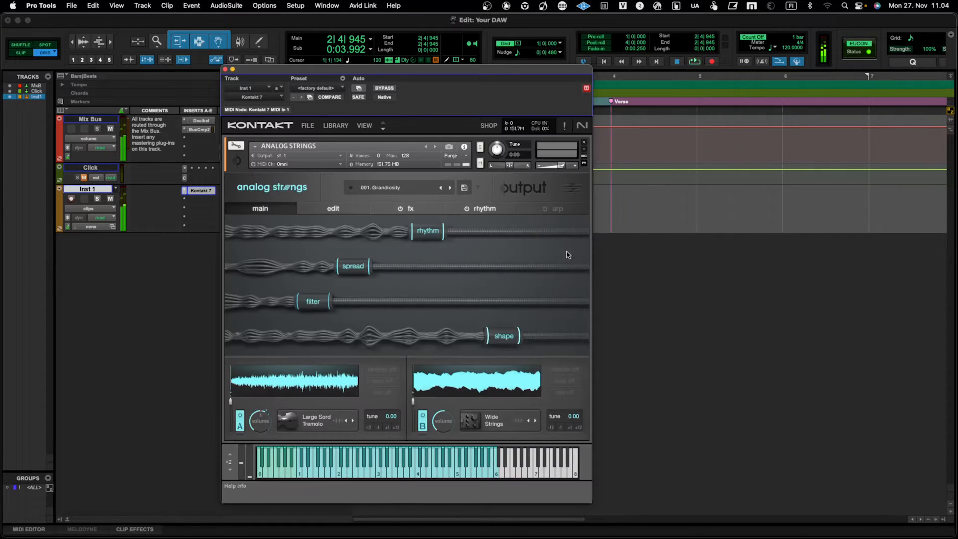
# Reposition the Kontakt 7 window and recall the plug-in's factory default preset.
pyautogui.moveTo(477, 75); pyautogui.dragTo(549, 39)
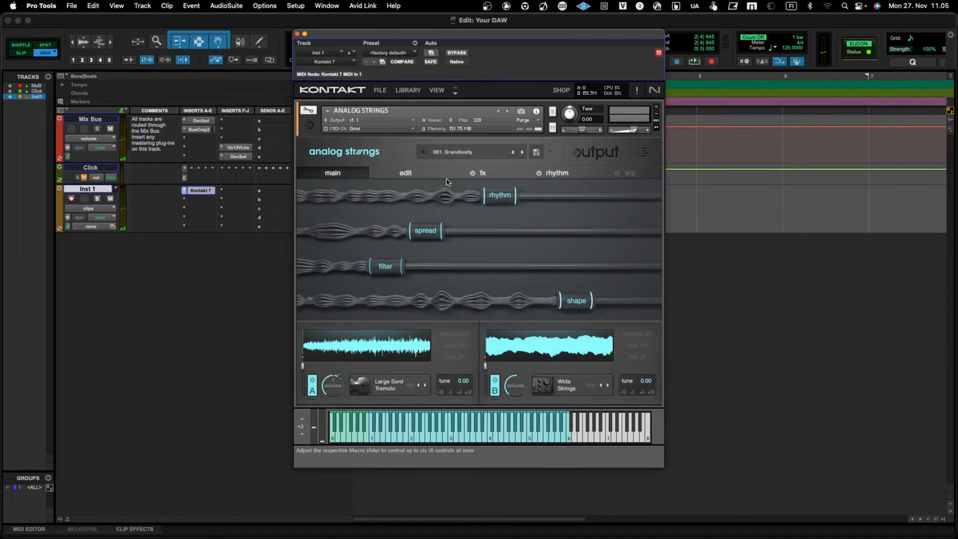
pyautogui.click(416, 54)
pyautogui.click(415, 55)
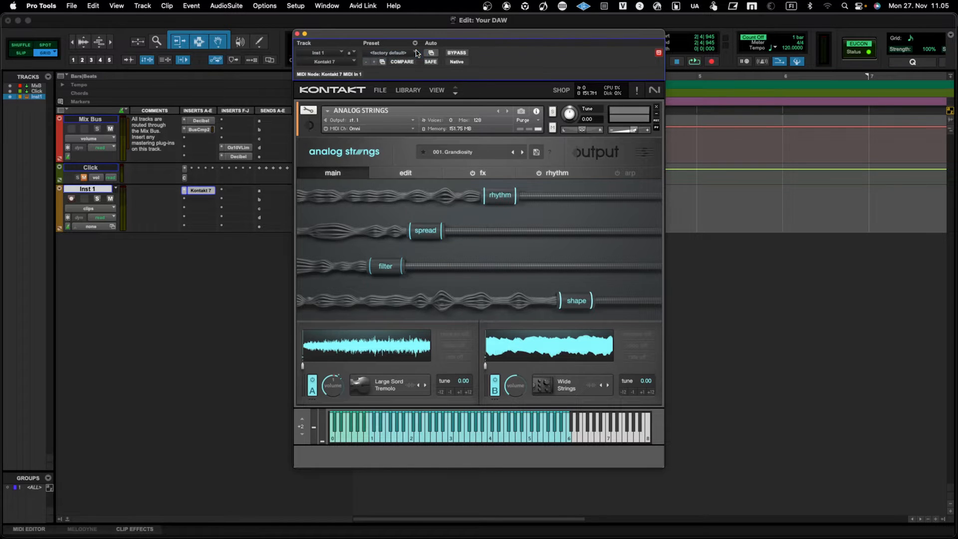
pyautogui.click(415, 44)
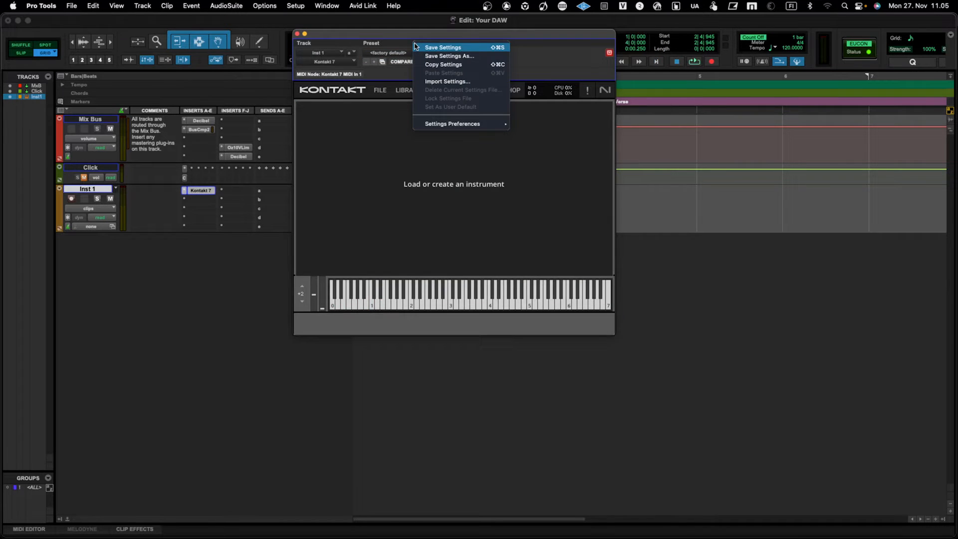
pyautogui.click(394, 80)
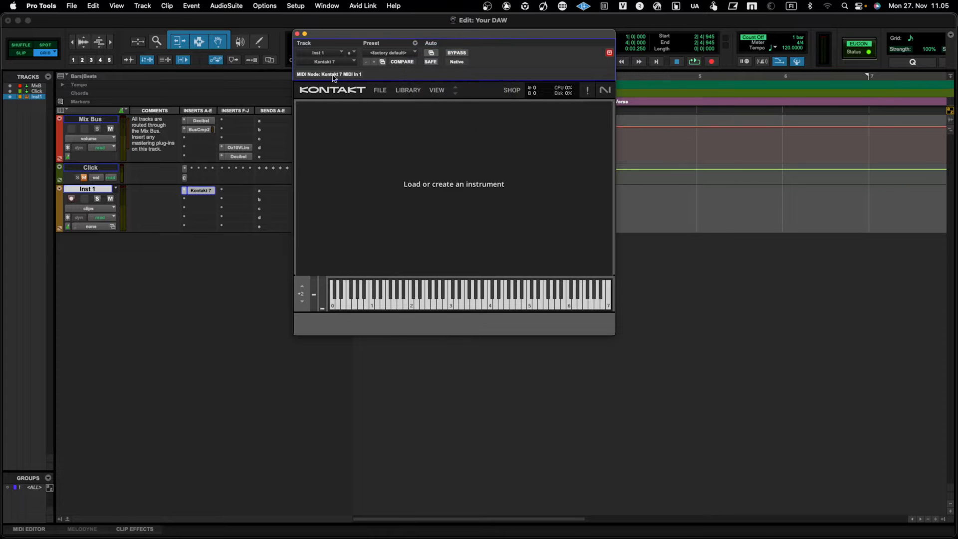
# Load ANALOG STRINGS from the Kontakt library again and save the plug-in settings as "Analog Strings".
pyautogui.click(407, 91)
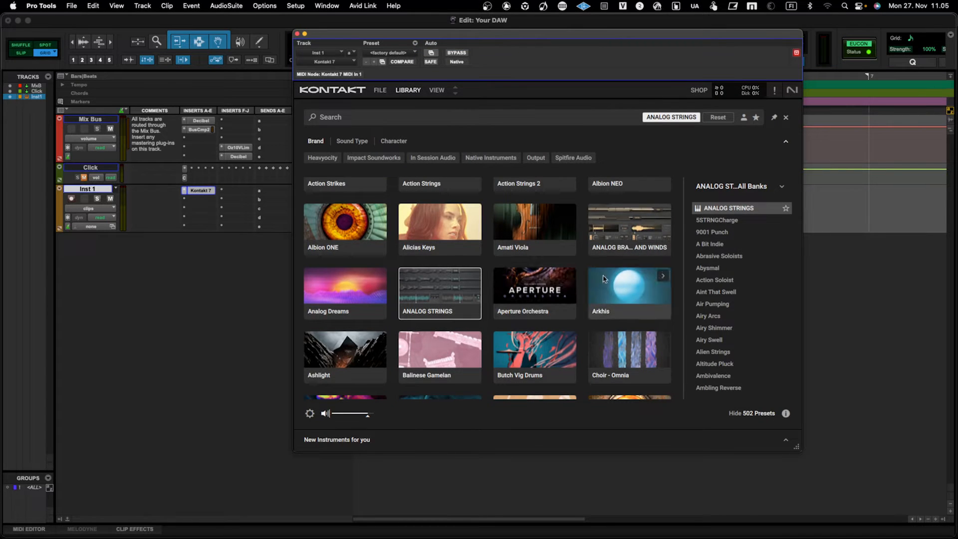
pyautogui.click(723, 211)
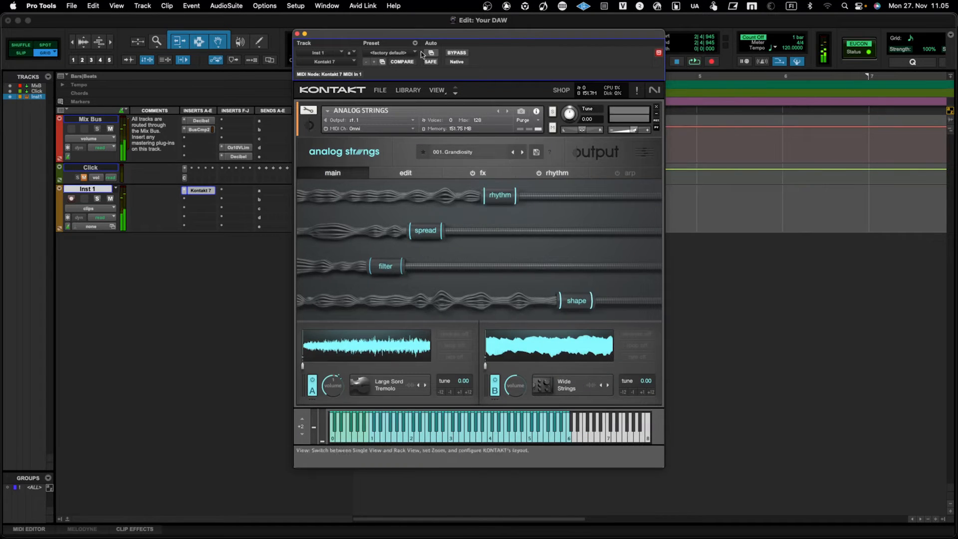
pyautogui.click(414, 44)
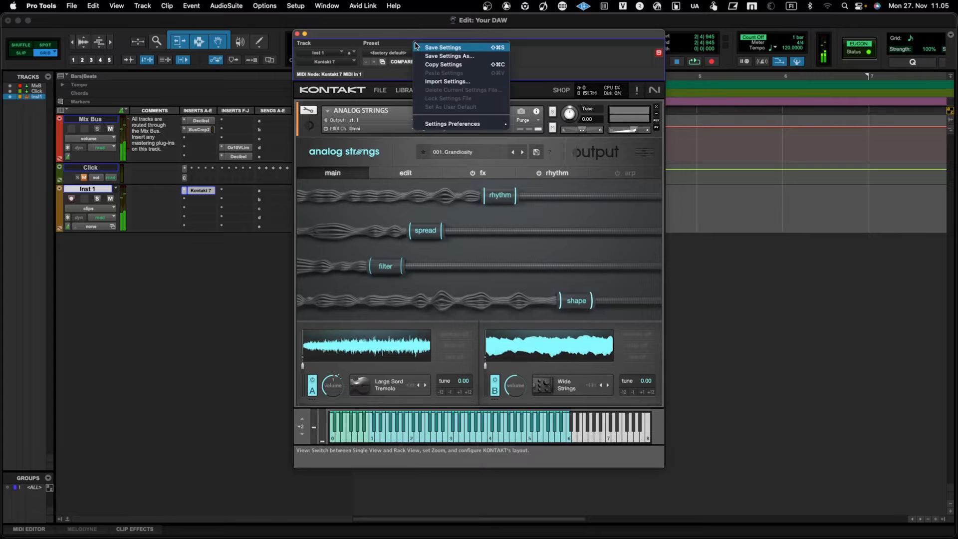
pyautogui.click(468, 50)
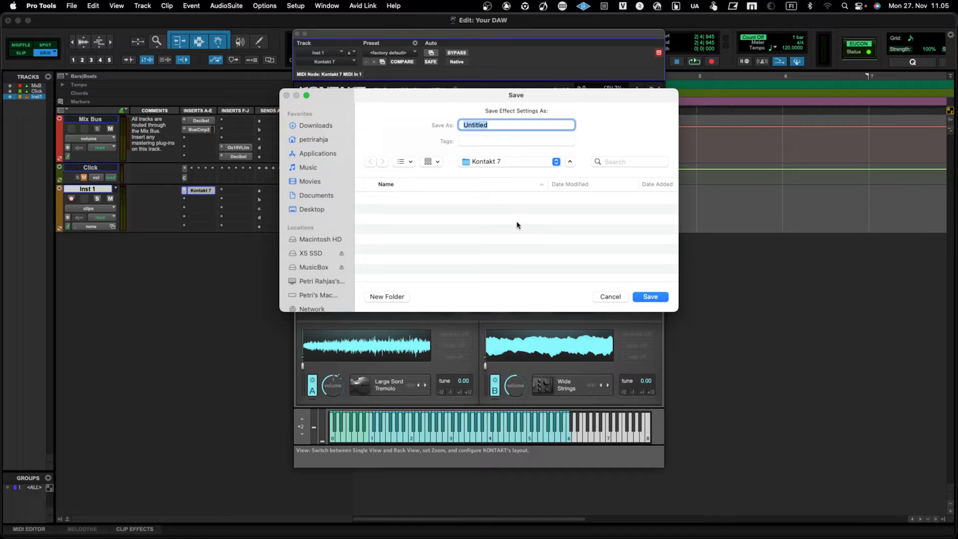
pyautogui.write('Analog Strings')
pyautogui.press('Return')
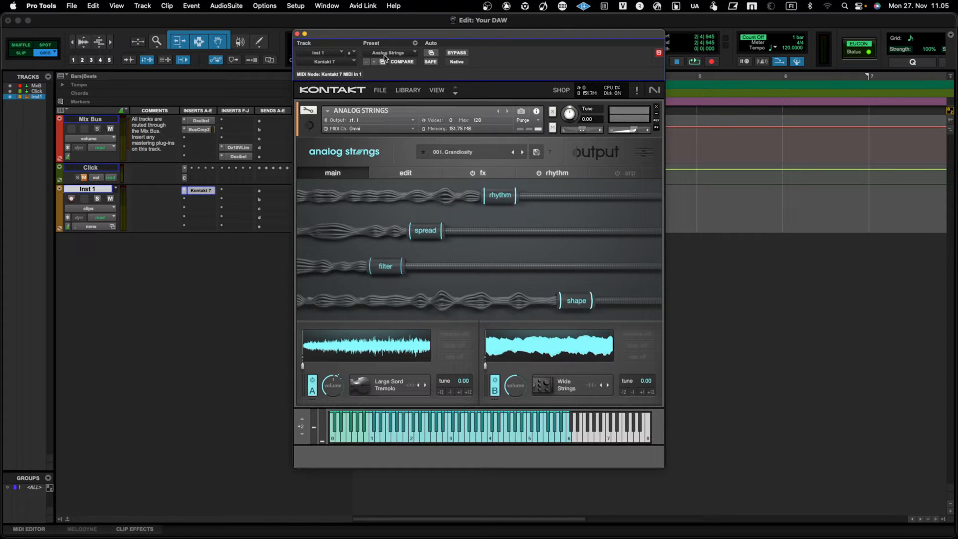
# Load the Alicias Keys instrument from the Kontakt library.
pyautogui.click(414, 92)
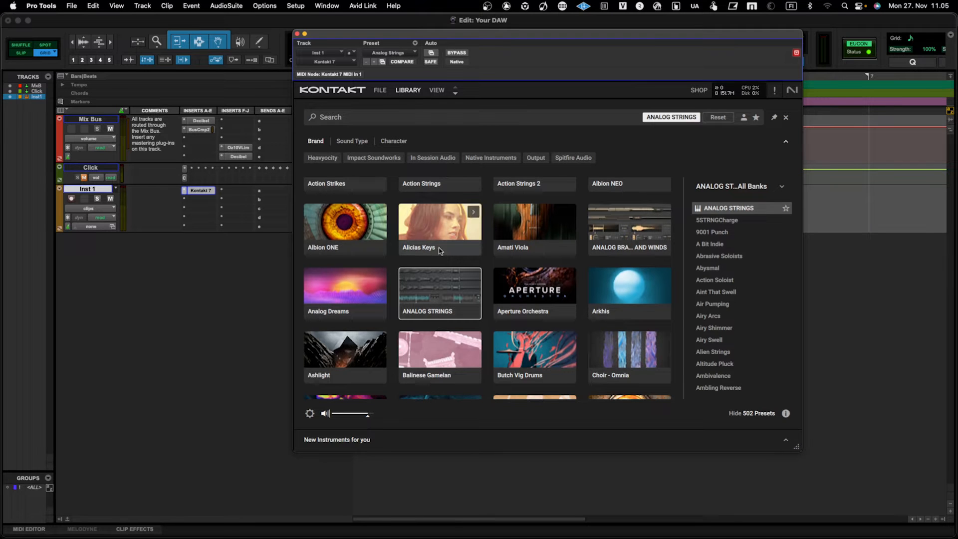
pyautogui.click(439, 224)
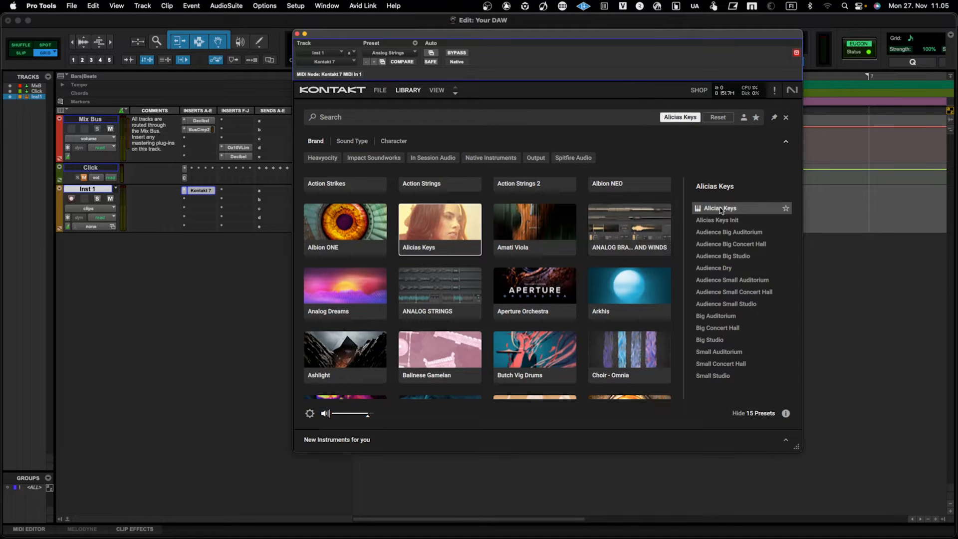
pyautogui.doubleClick(720, 209)
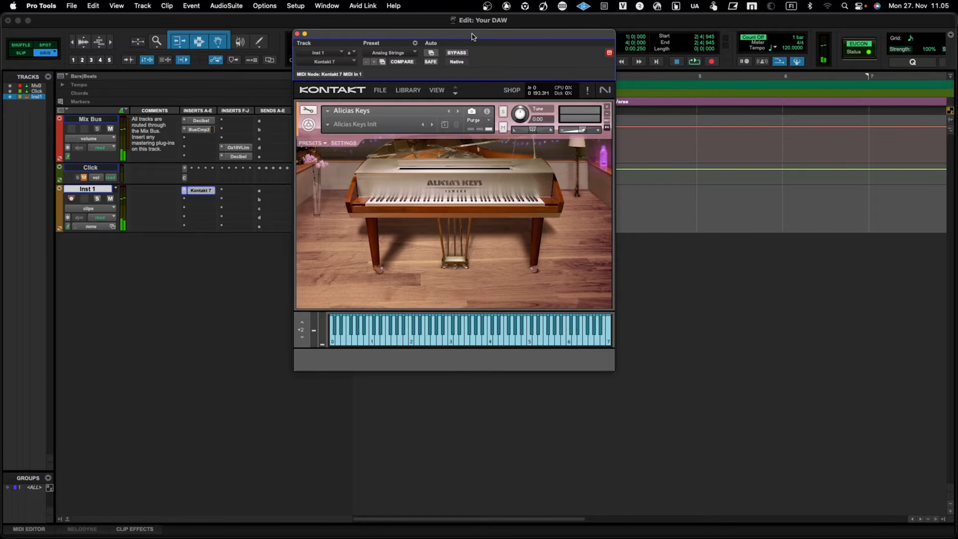
# Reposition the Kontakt 7 window and save the Alicias Keys settings over the current Analog Strings preset.
pyautogui.moveTo(472, 34); pyautogui.dragTo(494, 75)
pyautogui.click(437, 84)
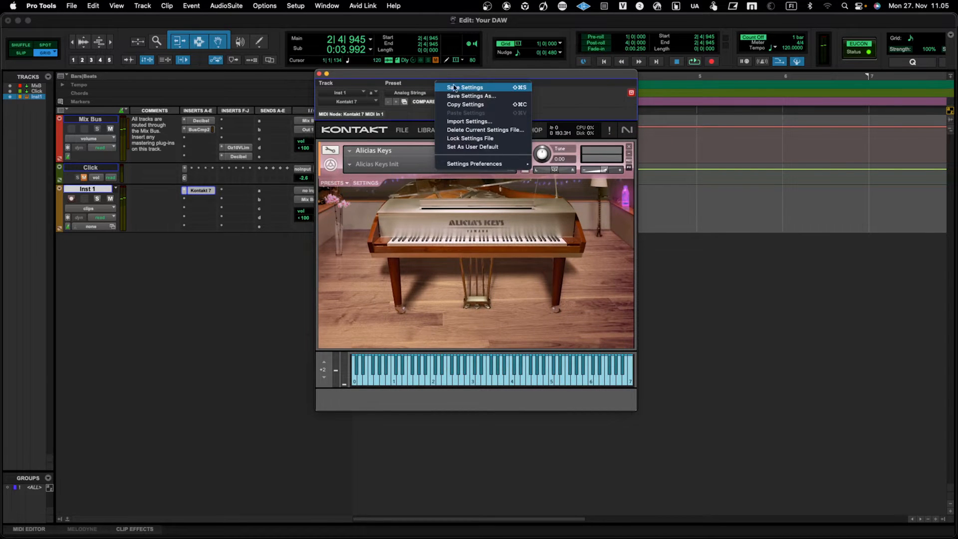
pyautogui.click(471, 88)
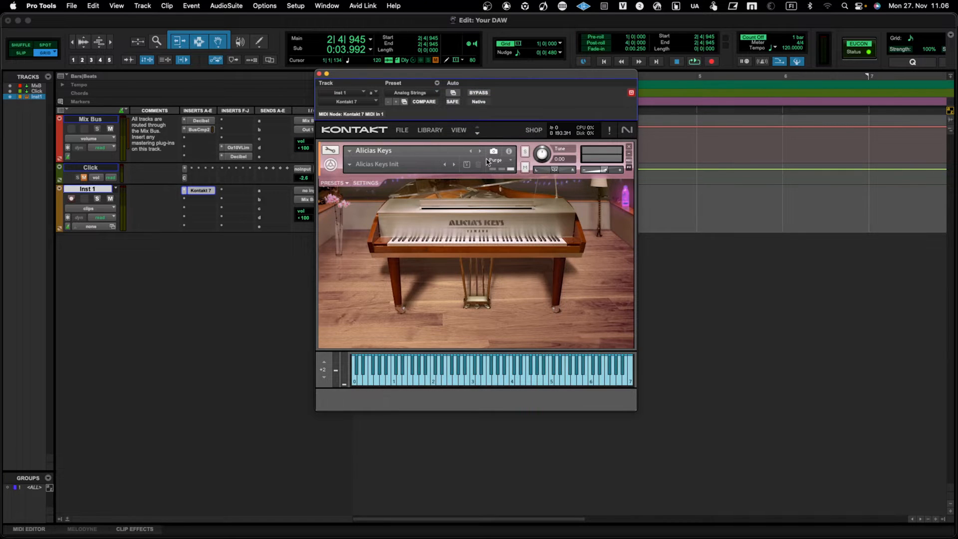
# Save the Kontakt 7 settings as a separate preset named "Alicias Keys".
pyautogui.click(437, 84)
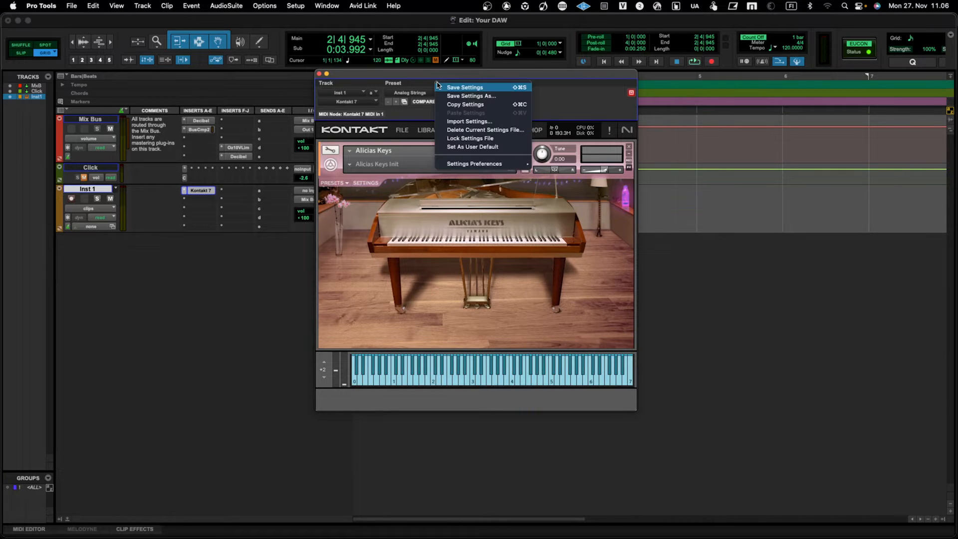
pyautogui.click(460, 95)
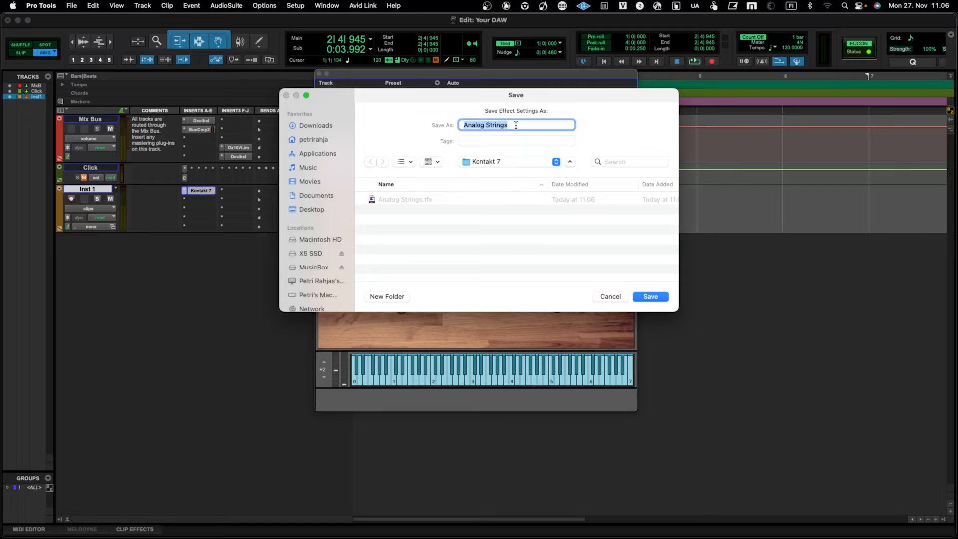
pyautogui.write('Alicias Keys')
pyautogui.press('Return')
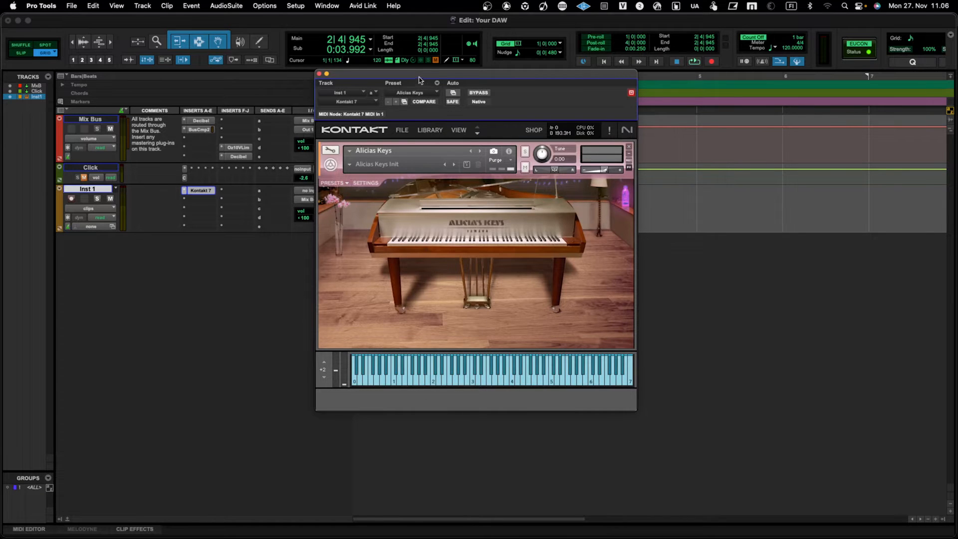
# Shift the Kontakt 7 window slightly and recall the Analog Strings preset.
pyautogui.moveTo(419, 78); pyautogui.dragTo(407, 79)
pyautogui.click(427, 95)
pyautogui.click(421, 106)
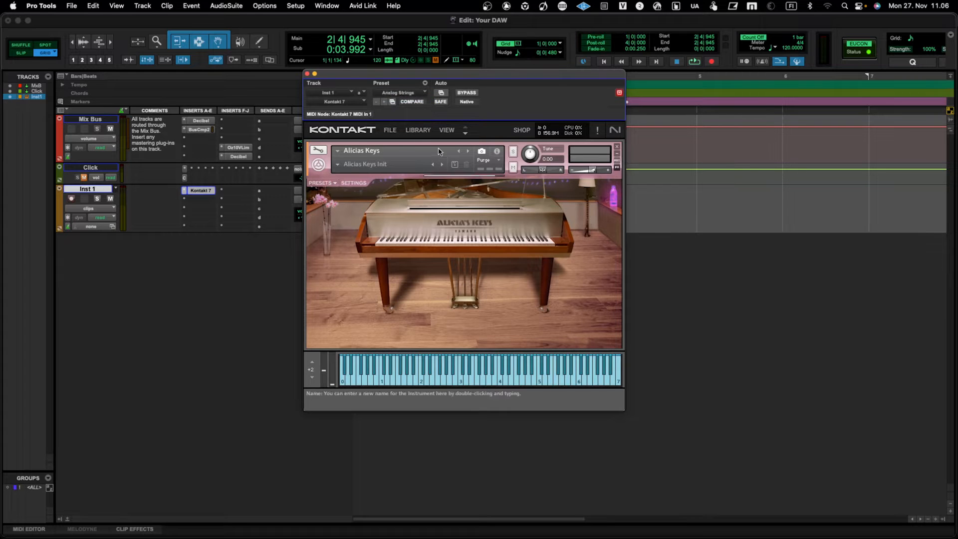
# Load the ANALOG STRINGS instrument from the Kontakt library and save the settings over the current Analog Strings preset.
pyautogui.click(418, 130)
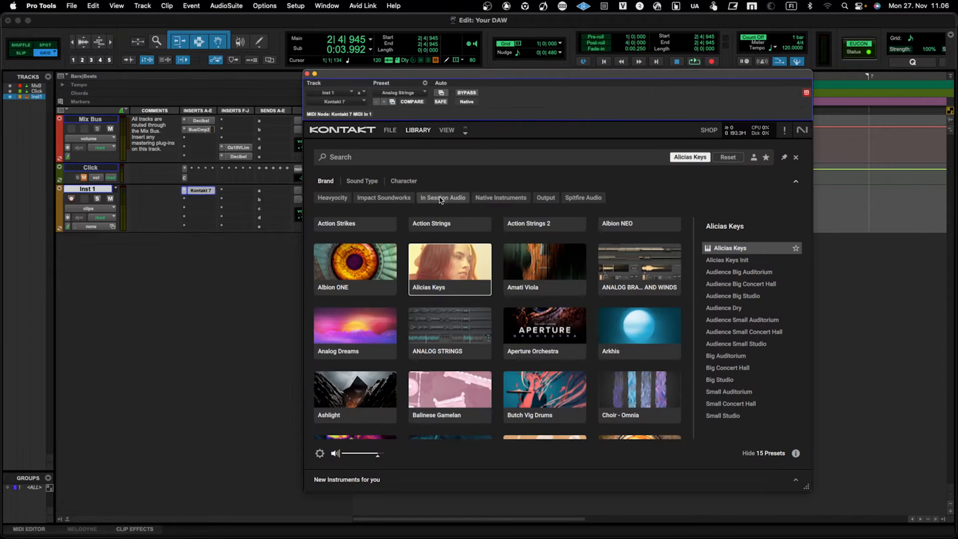
pyautogui.click(449, 332)
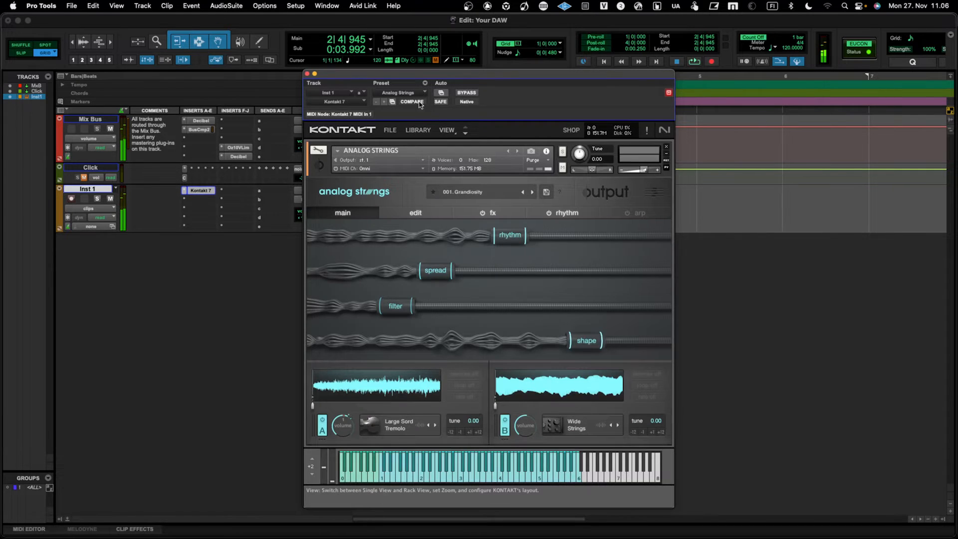
pyautogui.click(424, 83)
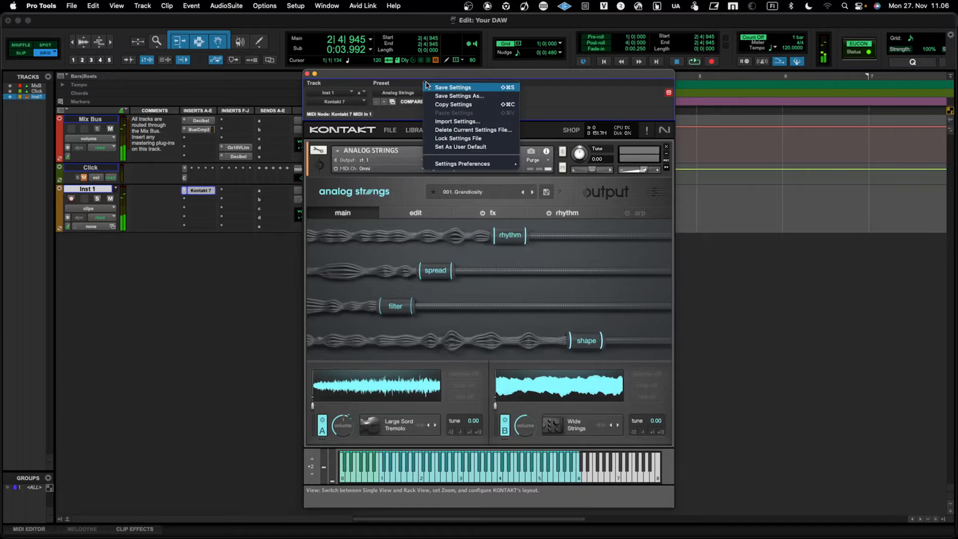
pyautogui.click(445, 90)
# Reposition the Kontakt 7 window and check the saved presets in the plug-in's preset list.
pyautogui.moveTo(452, 78); pyautogui.dragTo(423, 46)
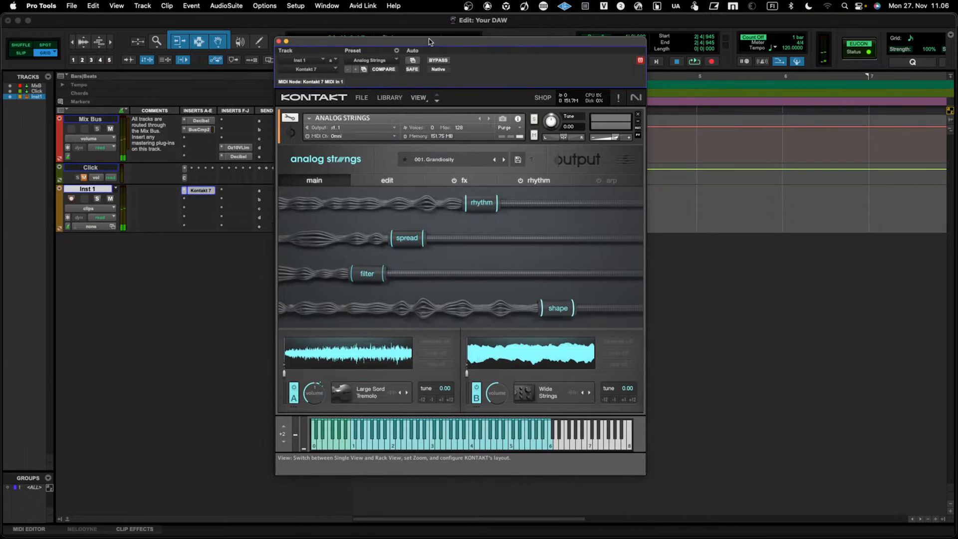
pyautogui.click(395, 62)
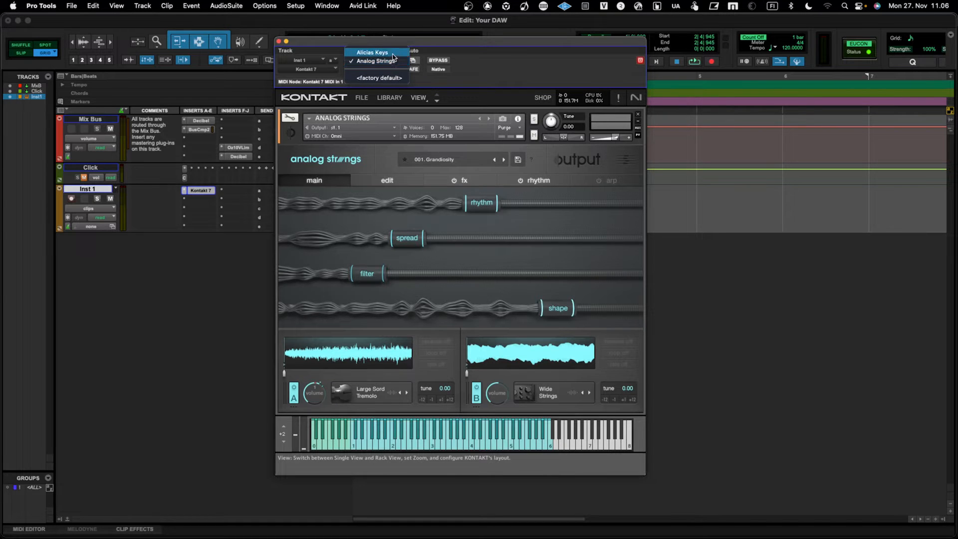
pyautogui.click(462, 49)
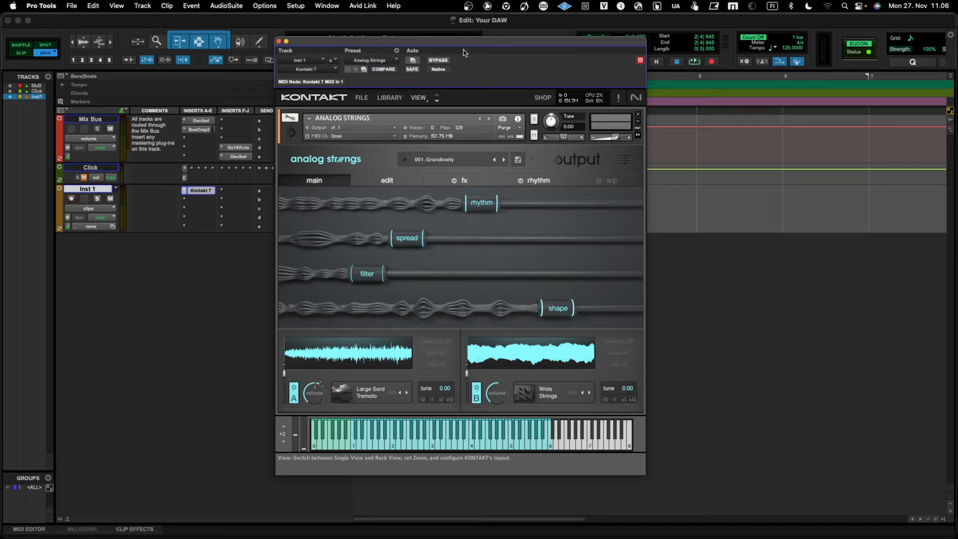
pyautogui.moveTo(433, 46); pyautogui.dragTo(422, 57)
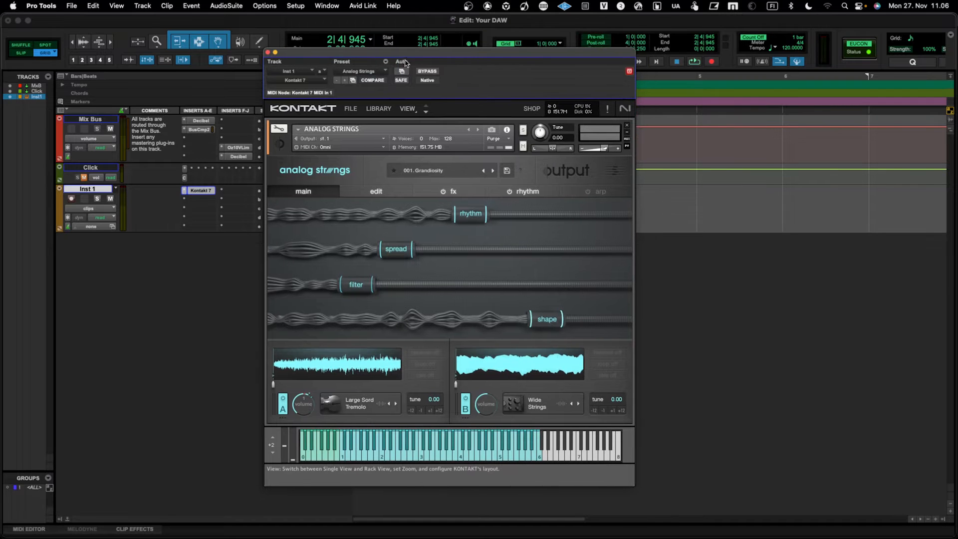
# Open the Kontakt 7 settings browser and examine its folder choices, keeping Root Settings.
pyautogui.click(353, 81)
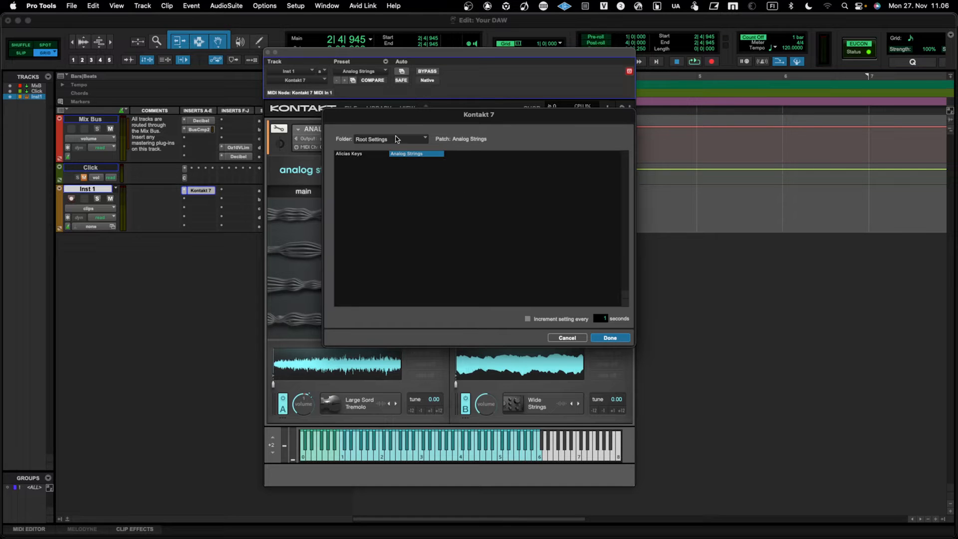
pyautogui.moveTo(392, 118); pyautogui.dragTo(383, 118)
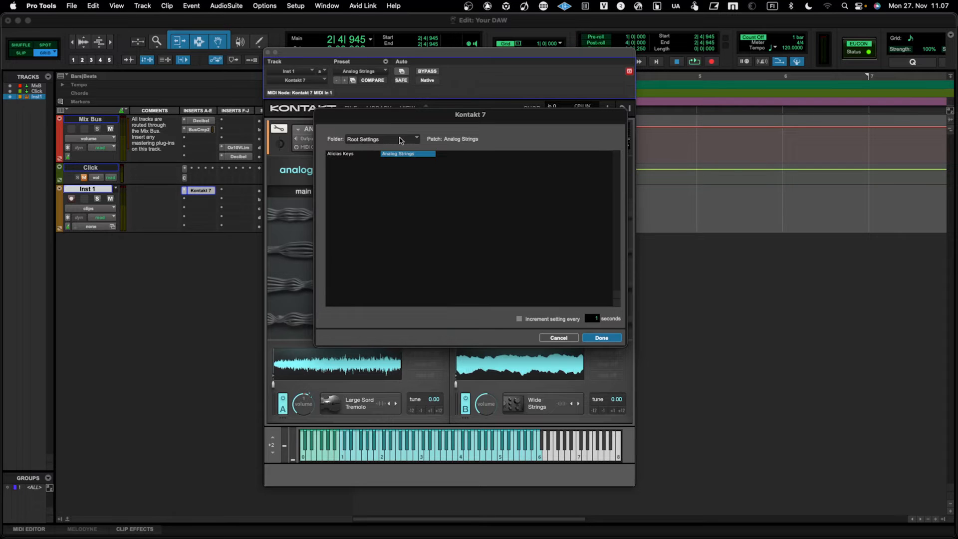
pyautogui.click(383, 142)
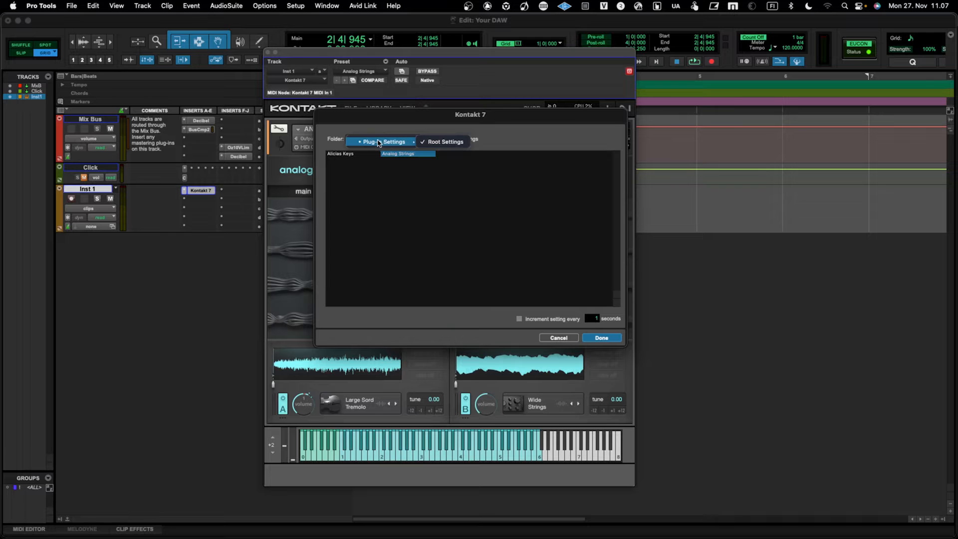
pyautogui.click(445, 142)
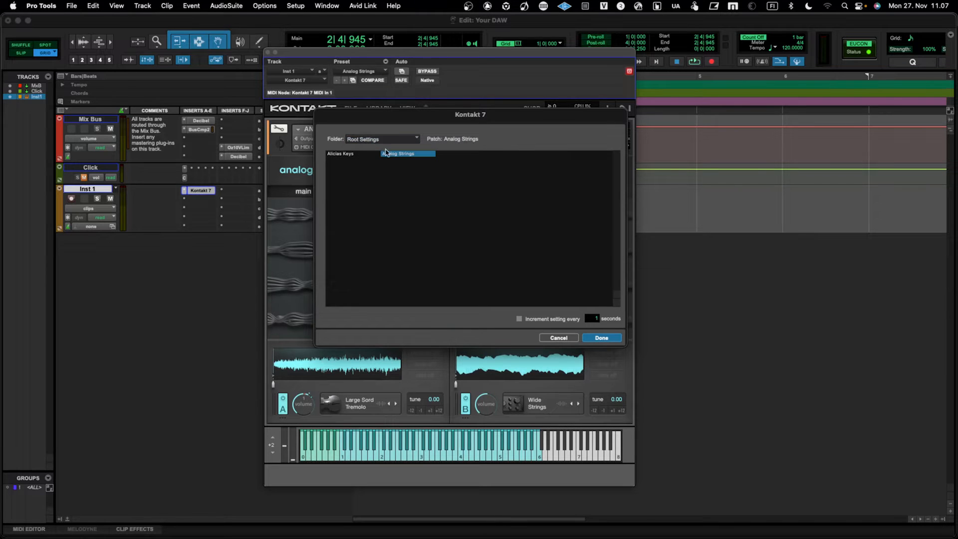
# Audition the Alicias Keys preset in the settings browser, return to Analog Strings and finish with the browser.
pyautogui.click(360, 155)
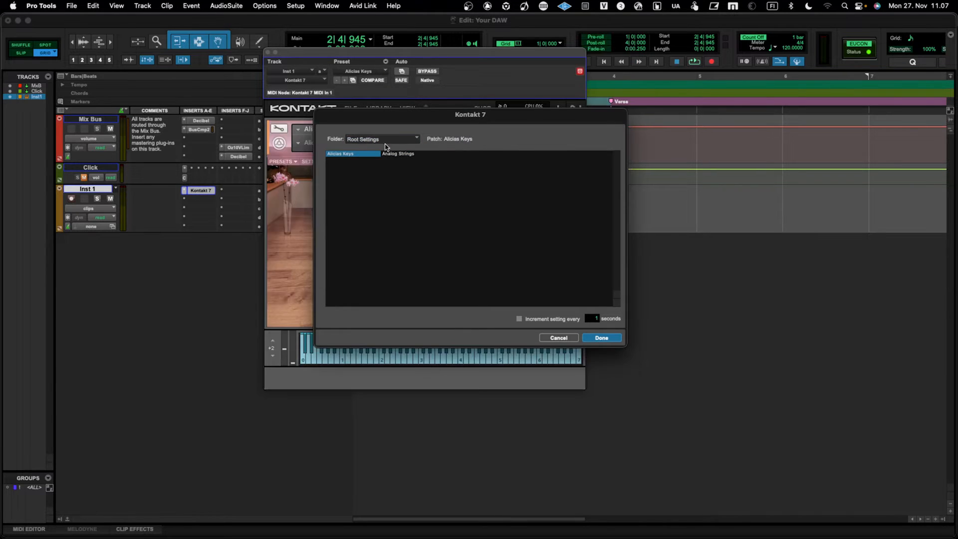
pyautogui.moveTo(401, 123)
pyautogui.mouseDown()
pyautogui.moveTo(552, 121)
pyautogui.moveTo(570, 152)
pyautogui.mouseUp()
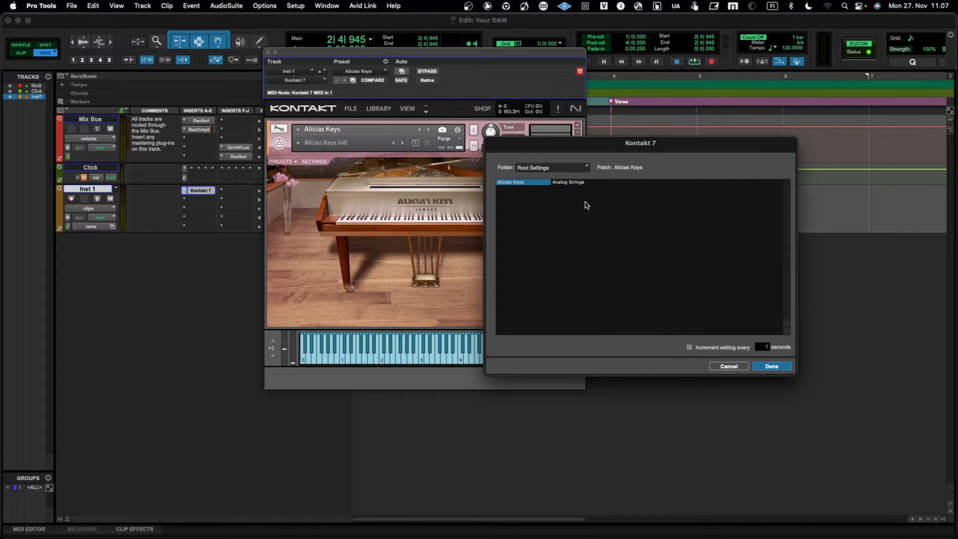
pyautogui.click(568, 183)
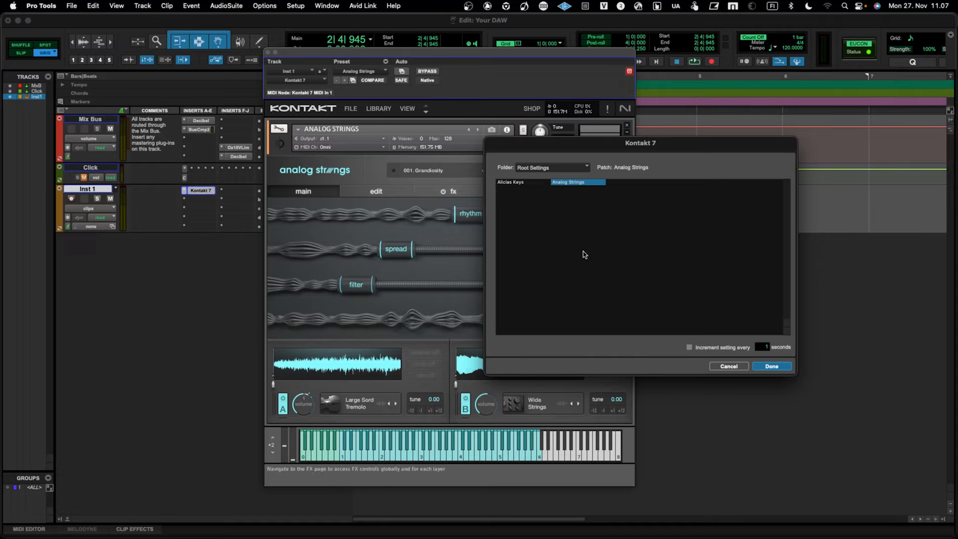
pyautogui.click(770, 366)
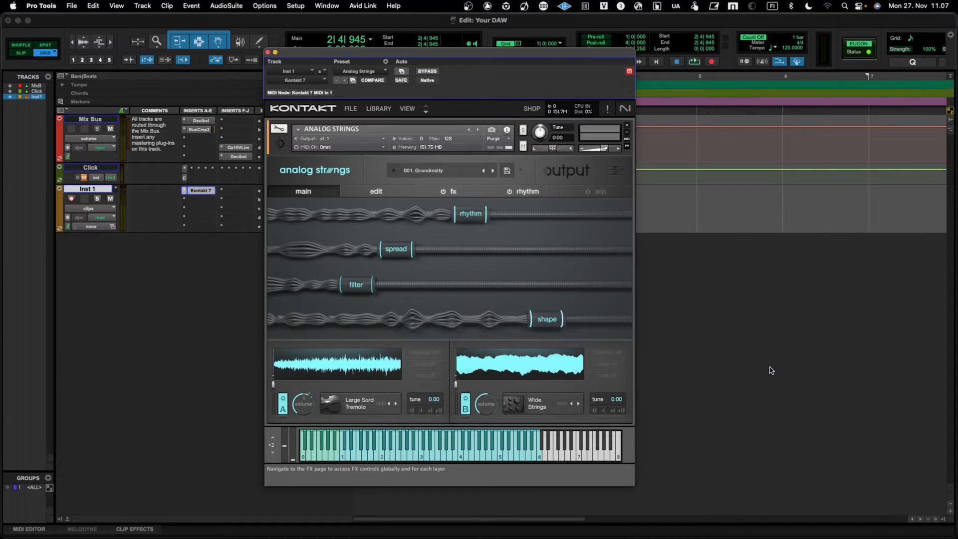
pyautogui.moveTo(486, 56)
pyautogui.mouseDown()
pyautogui.moveTo(503, 53)
pyautogui.moveTo(479, 58)
pyautogui.mouseUp()
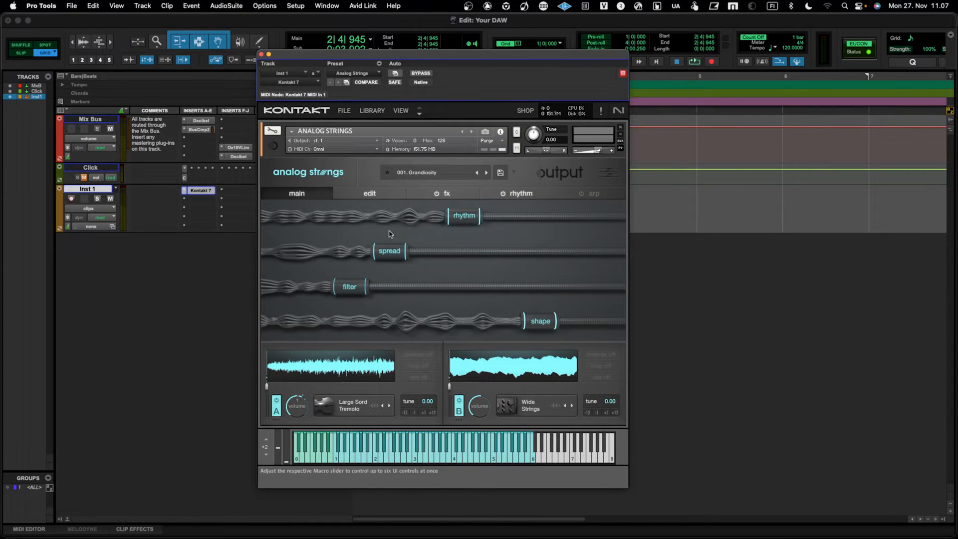
pyautogui.click(150, 210)
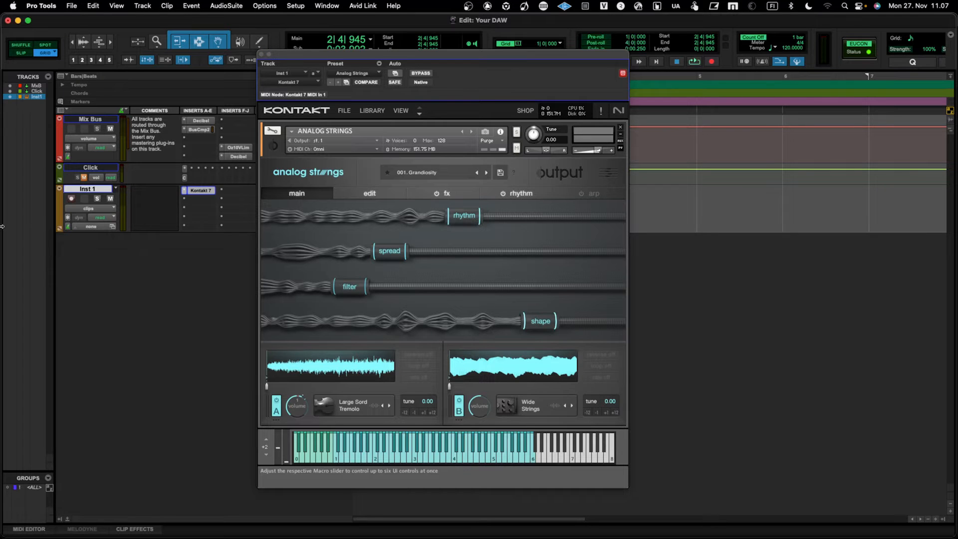
pyautogui.click(57, 205)
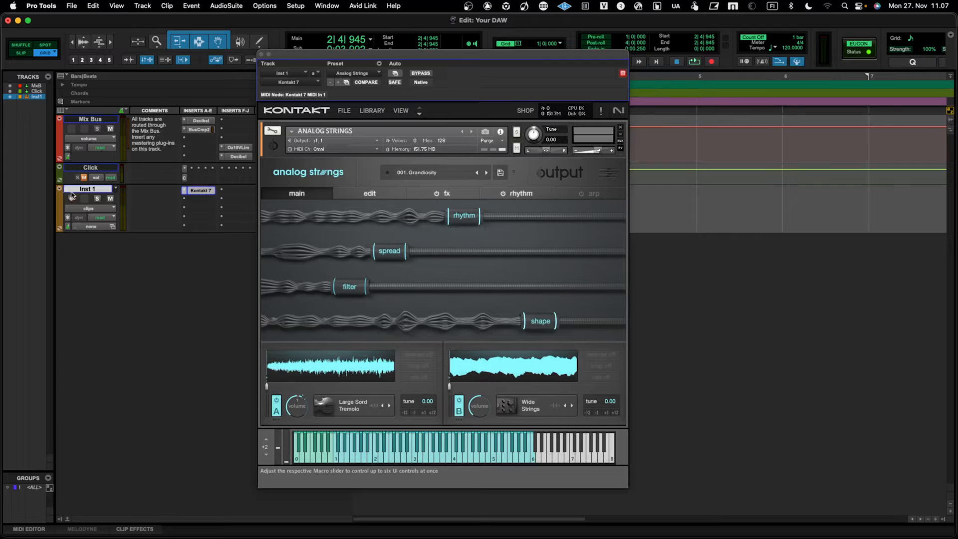
pyautogui.rightClick(73, 193)
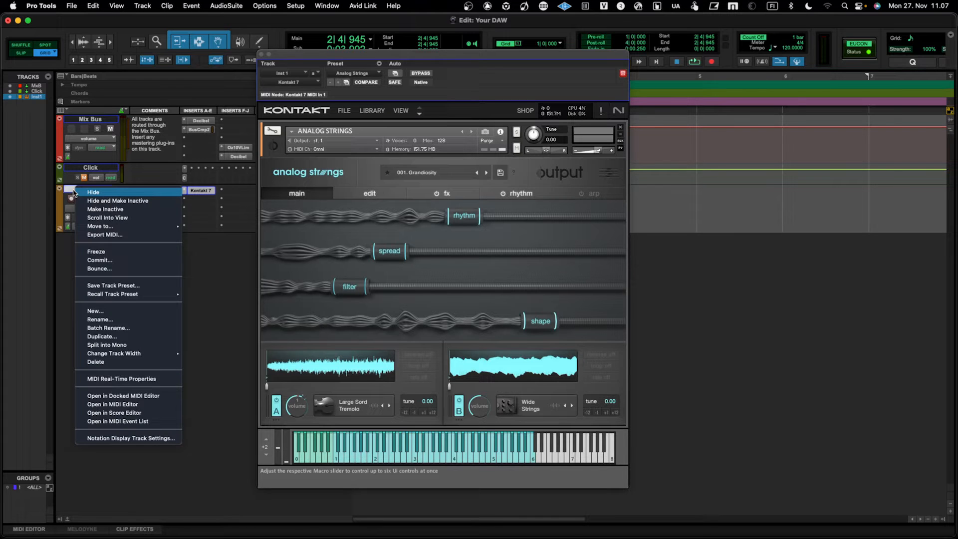
pyautogui.click(135, 288)
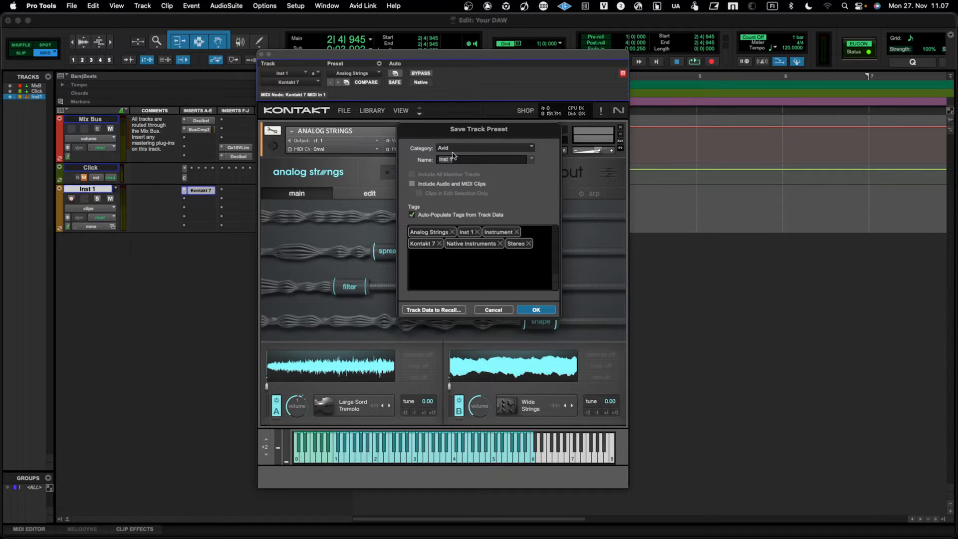
pyautogui.moveTo(451, 130); pyautogui.dragTo(391, 124)
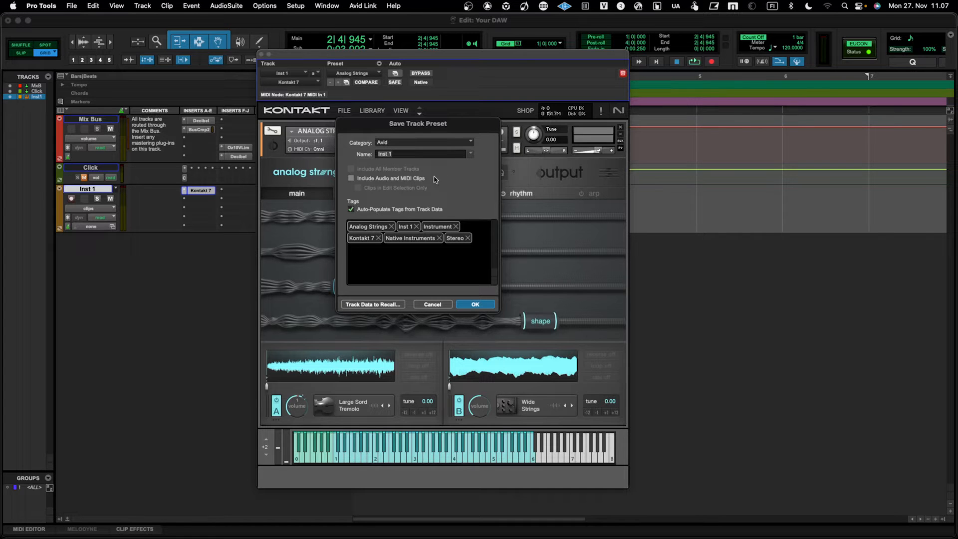
pyautogui.moveTo(458, 127); pyautogui.dragTo(507, 112)
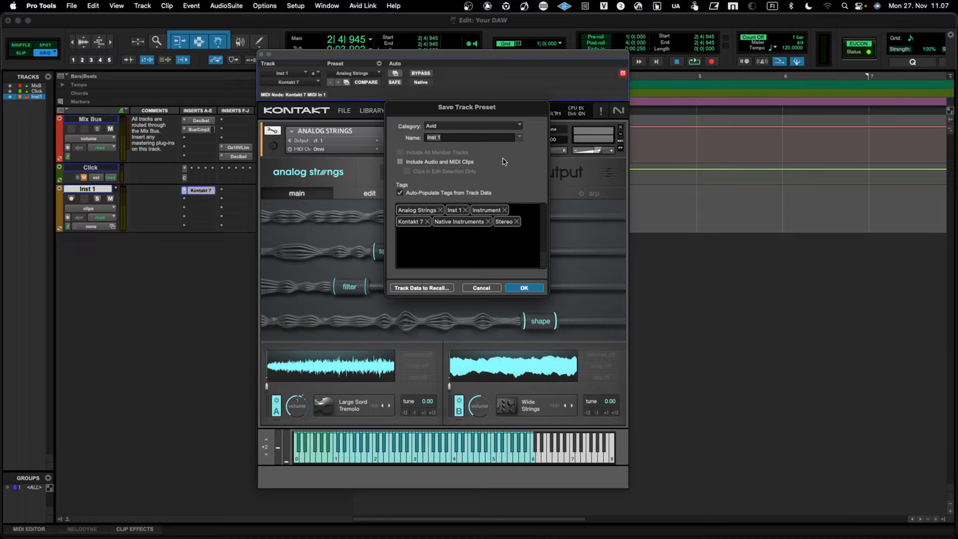
pyautogui.click(484, 128)
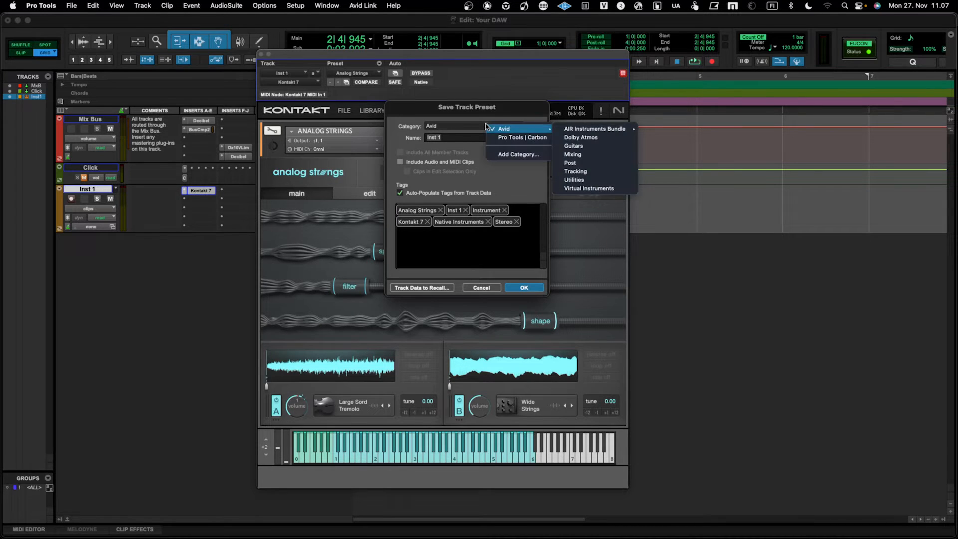
pyautogui.click(510, 155)
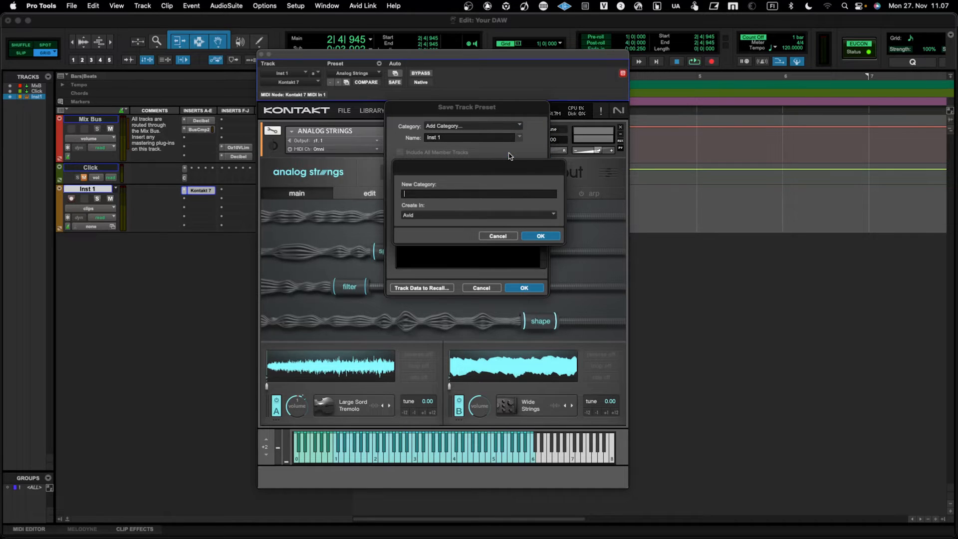
pyautogui.click(487, 218)
pyautogui.click(482, 210)
pyautogui.click(496, 216)
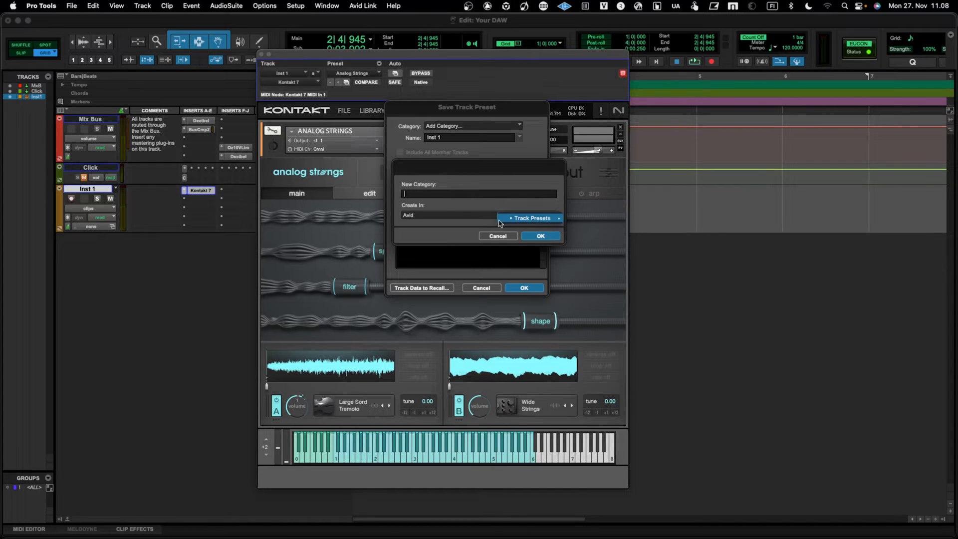
pyautogui.click(456, 212)
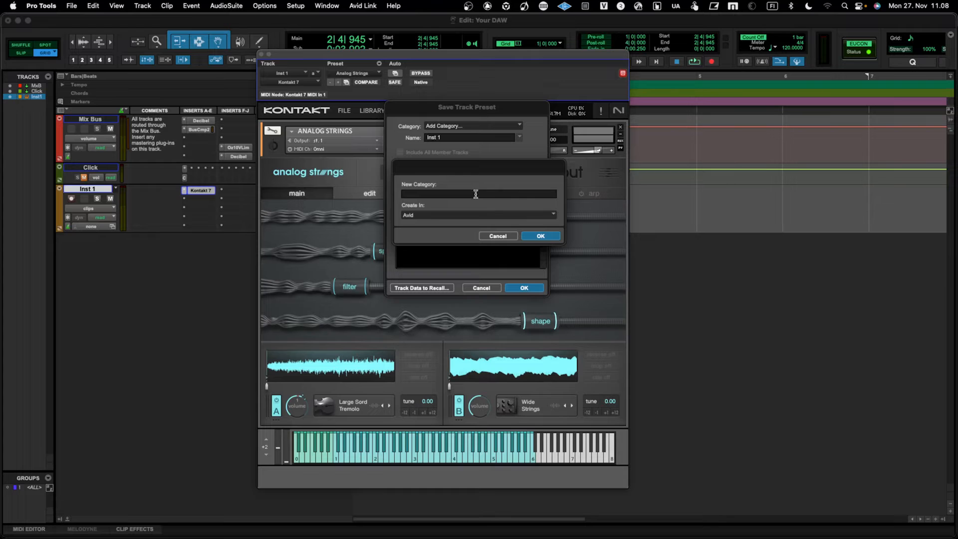
pyautogui.click(503, 237)
pyautogui.click(489, 288)
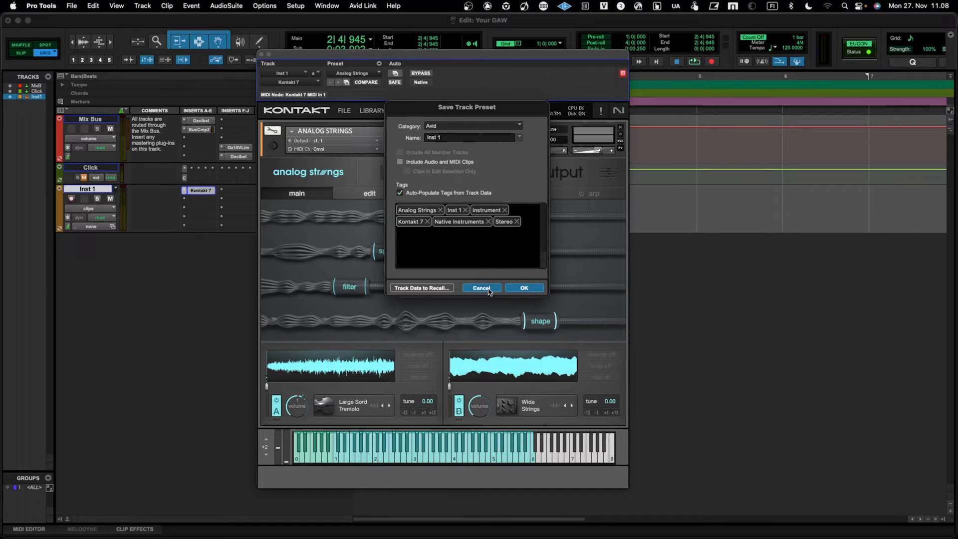
# Close the Kontakt 7 plug-in window and open a new Track Presets workspace.
pyautogui.click(260, 54)
pyautogui.click(328, 7)
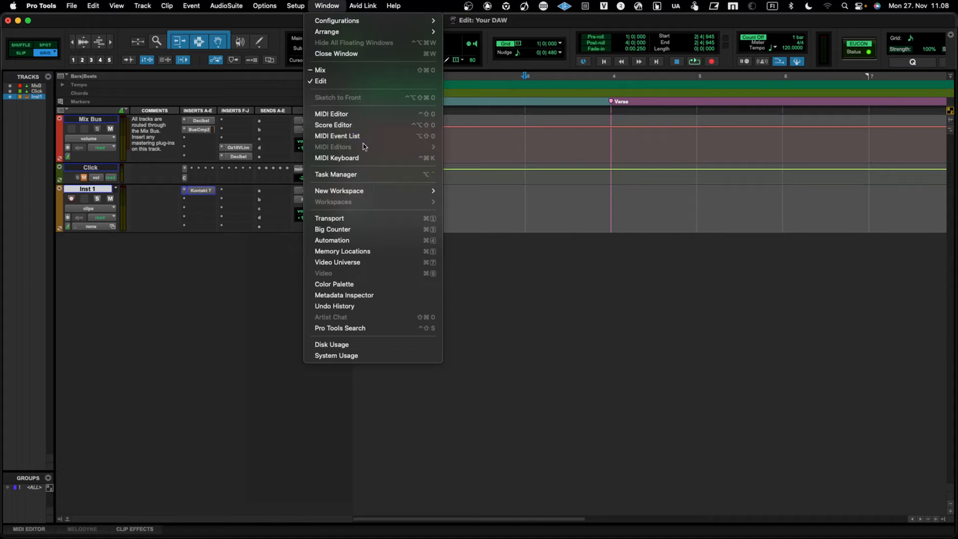
pyautogui.moveTo(369, 195)
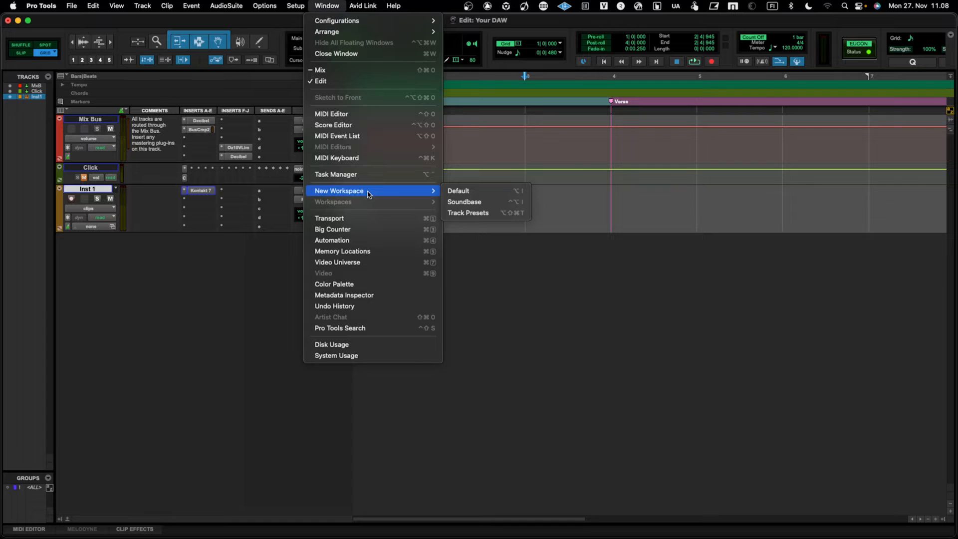
pyautogui.click(474, 214)
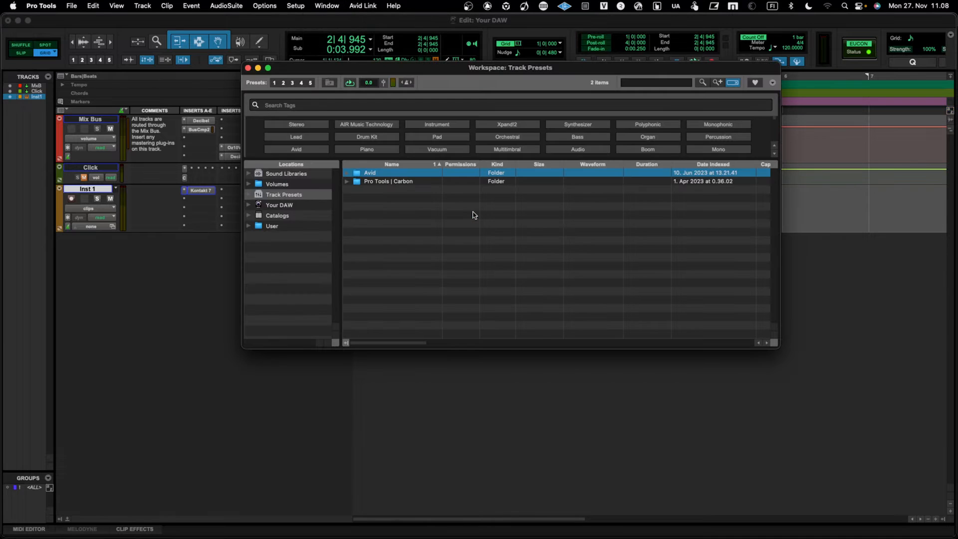
# Create a new folder named LFMPR at the top level of the Track Presets location.
pyautogui.rightClick(389, 206)
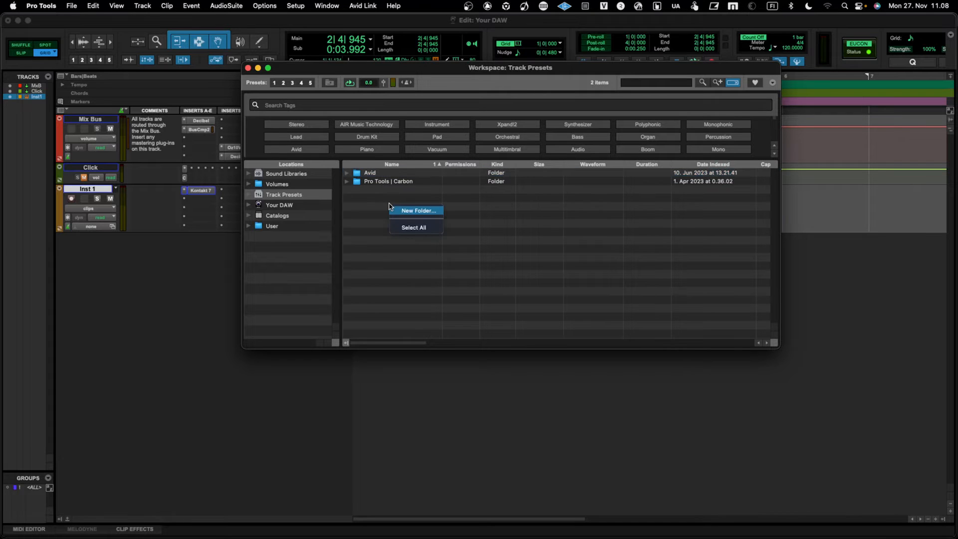
pyautogui.click(401, 214)
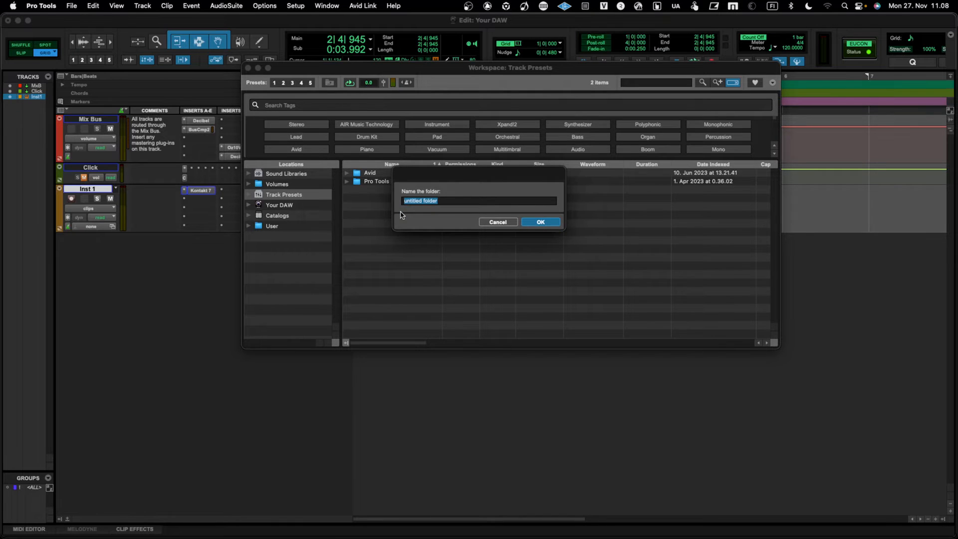
pyautogui.write('4')
pyautogui.write('FMPR')
pyautogui.press('Return')
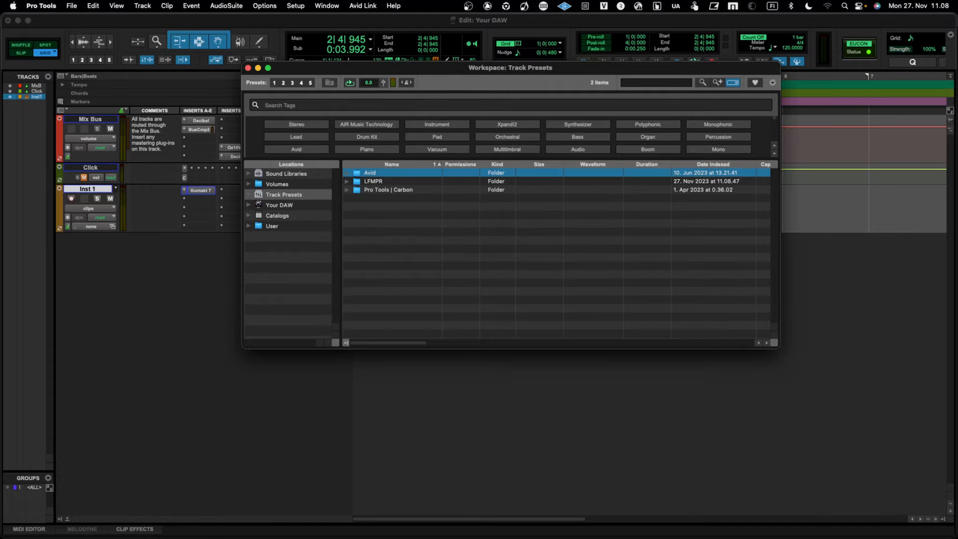
# Create a subfolder named OUTPUT inside the LFMPR folder, check inside it and close the workspace.
pyautogui.doubleClick(371, 181)
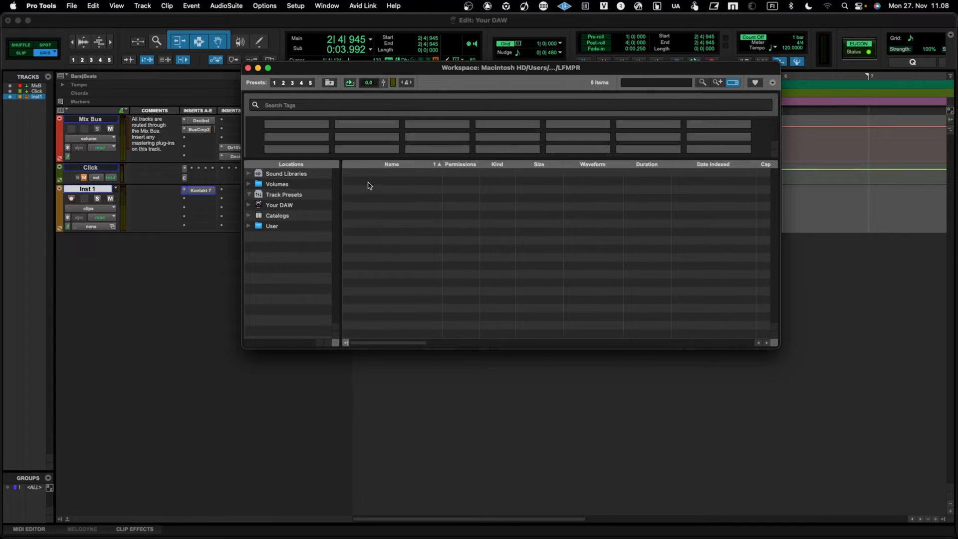
pyautogui.rightClick(383, 212)
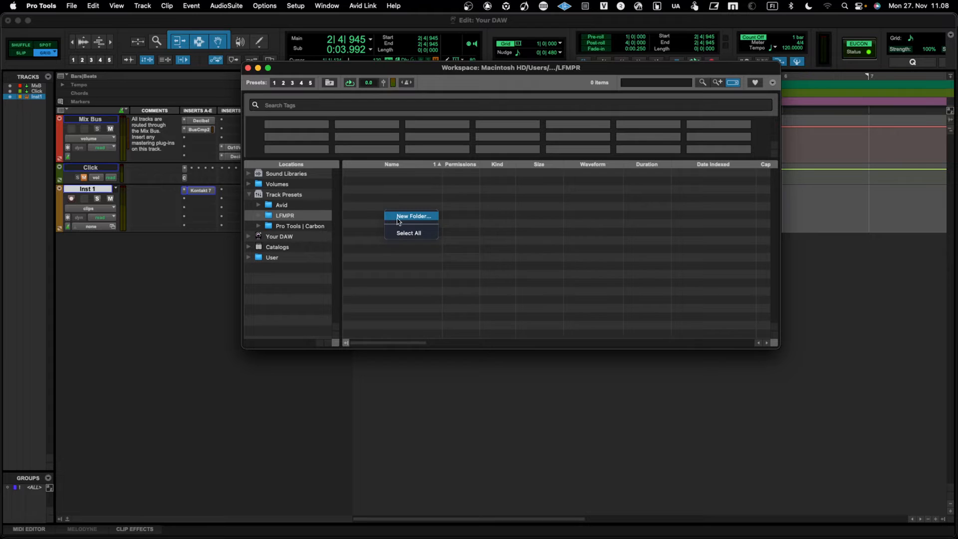
pyautogui.click(403, 218)
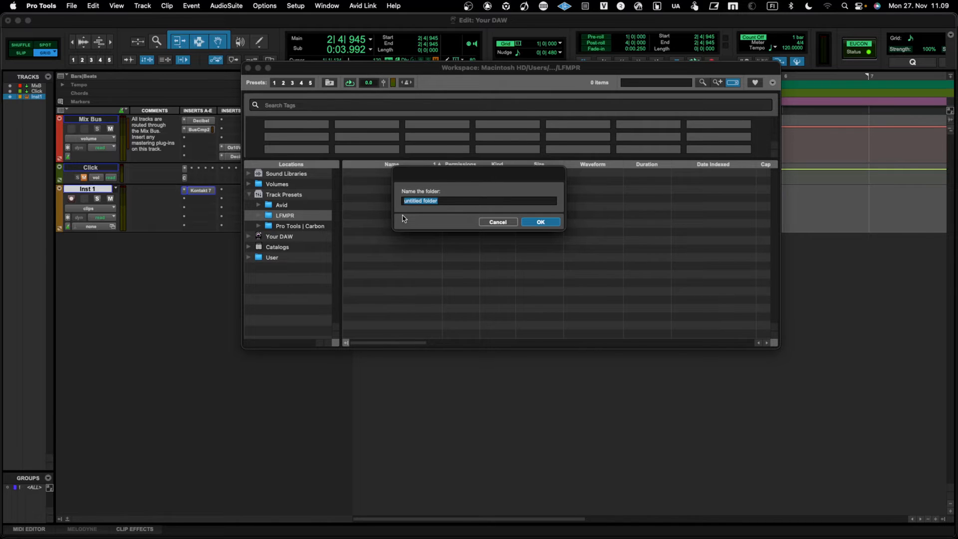
pyautogui.write('OUTPUT')
pyautogui.press('Return')
pyautogui.doubleClick(381, 172)
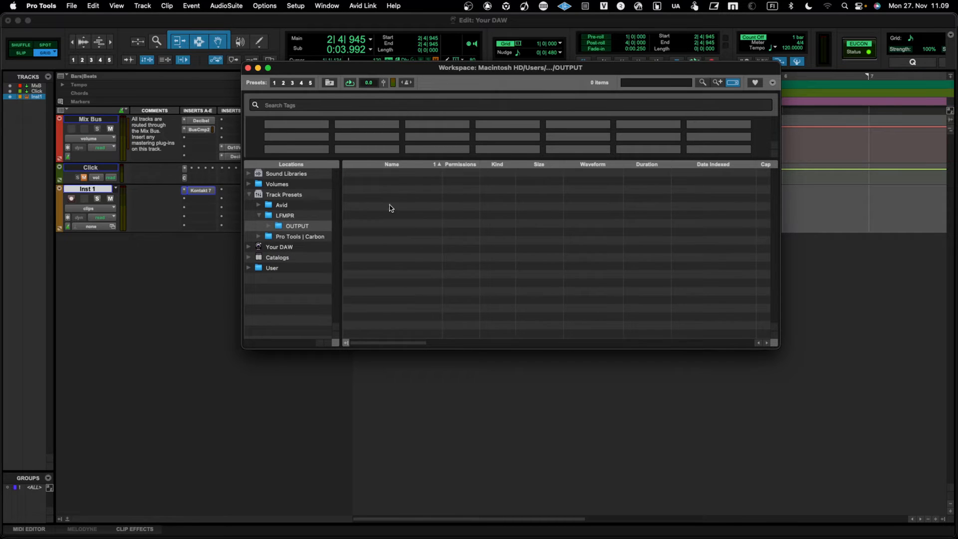
pyautogui.click(248, 69)
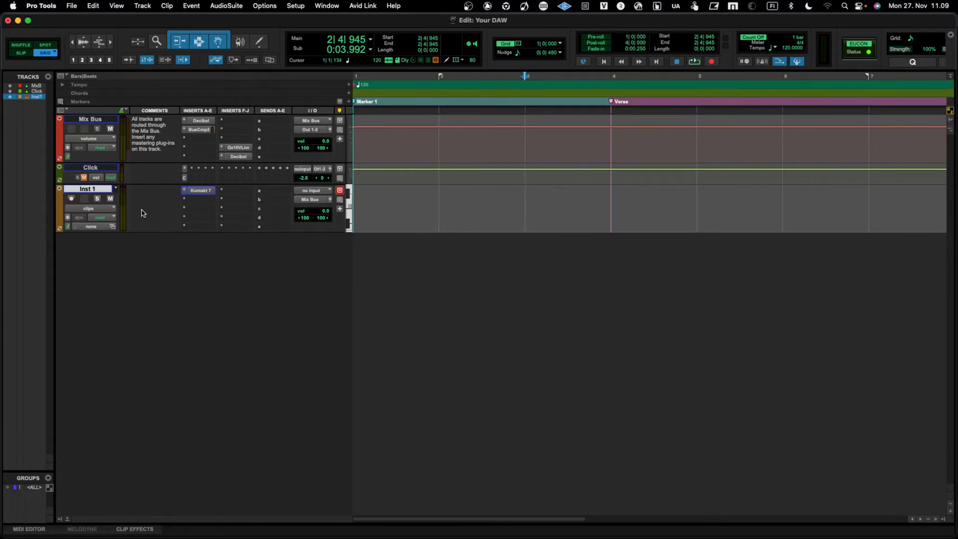
# Save the Inst 1 track as a track preset named Analog Strings in the OUTPUT category under LFMPR.
pyautogui.rightClick(95, 191)
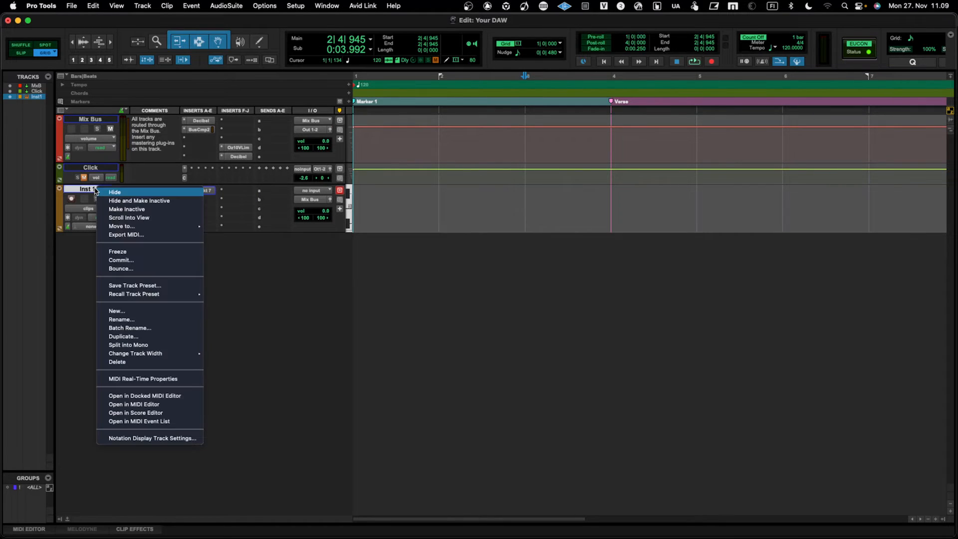
pyautogui.click(134, 286)
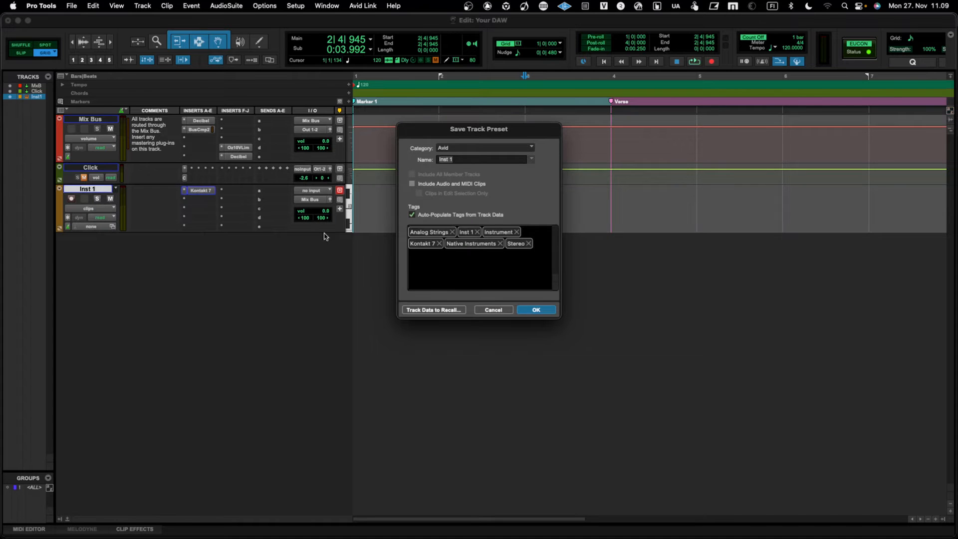
pyautogui.click(521, 148)
pyautogui.moveTo(565, 161)
pyautogui.click(617, 161)
pyautogui.click(498, 158)
pyautogui.press('BackSpace')
pyautogui.press('BackSpace')
pyautogui.press('BackSpace')
pyautogui.press('BackSpace')
pyautogui.press('BackSpace')
pyautogui.press('BackSpace')
pyautogui.write('Analog Strings')
pyautogui.press('Return')
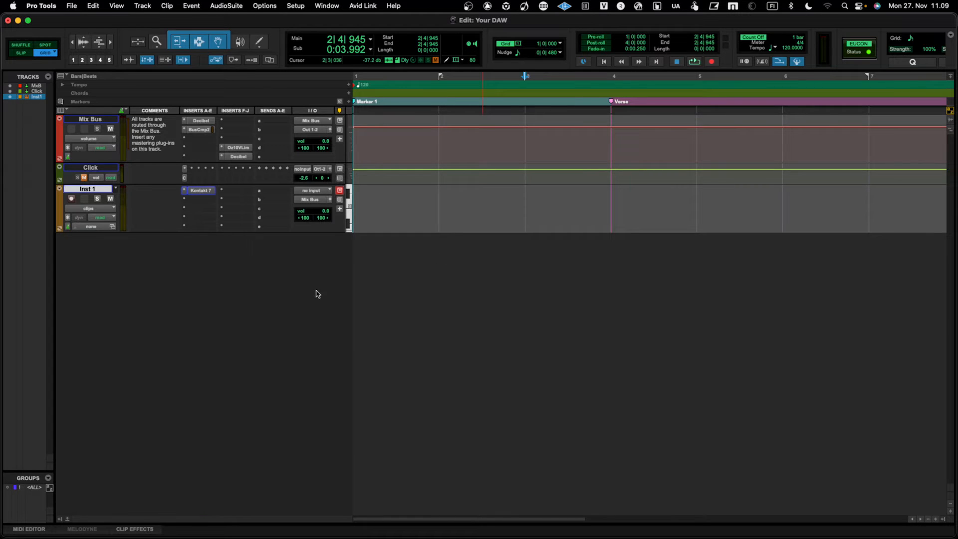
# Load the ANALOG BRASS AND WINDS instrument from the Kontakt library into Kontakt 7 on Inst 1.
pyautogui.click(201, 191)
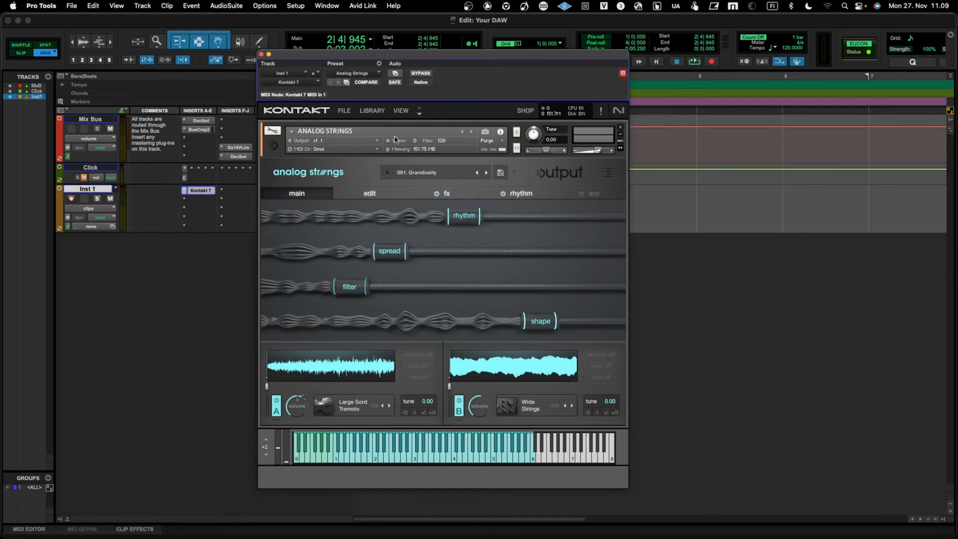
pyautogui.click(373, 111)
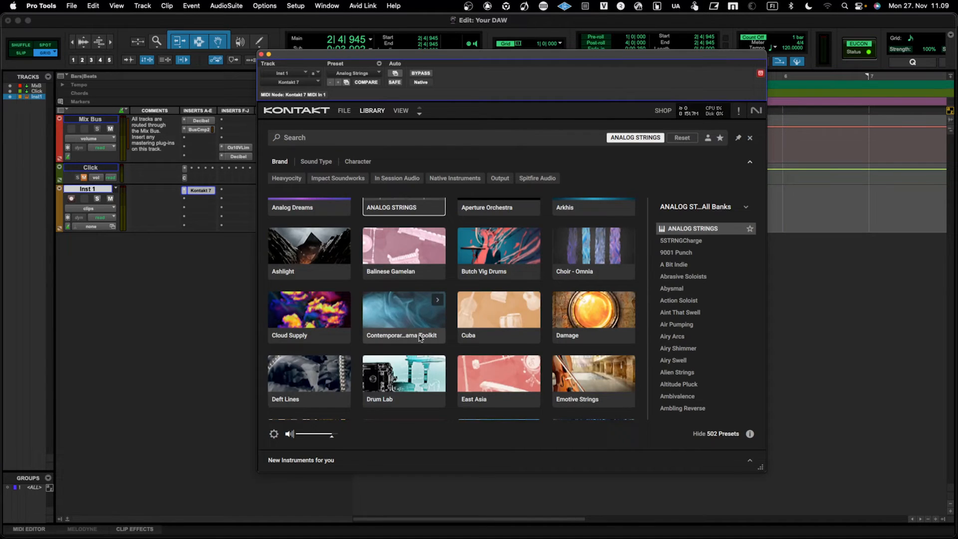
pyautogui.scroll(3, 419, 337)
pyautogui.click(607, 250)
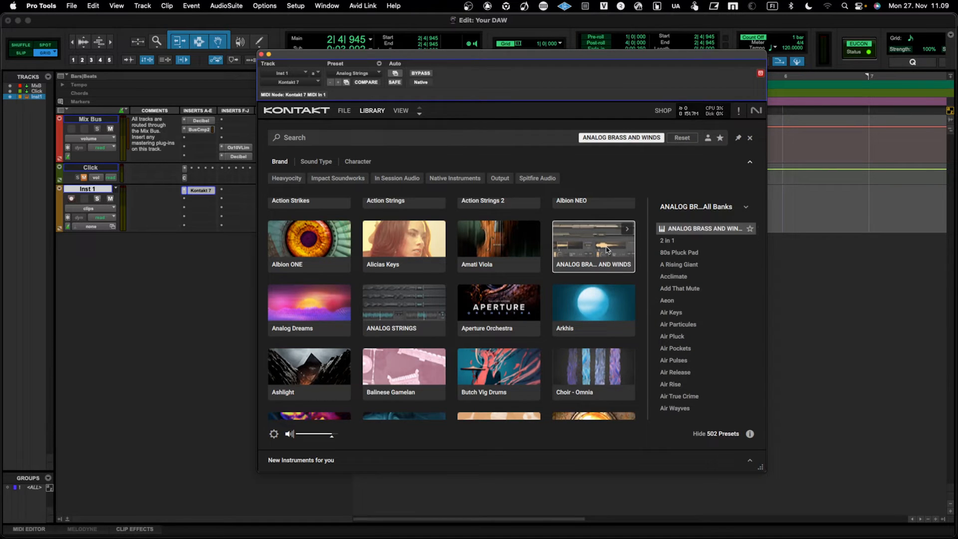
pyautogui.click(379, 110)
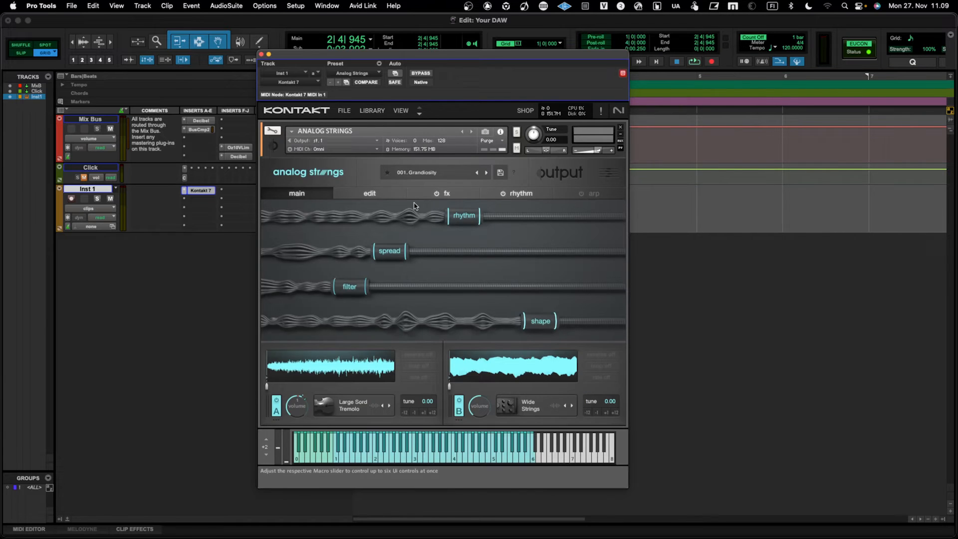
pyautogui.click(379, 111)
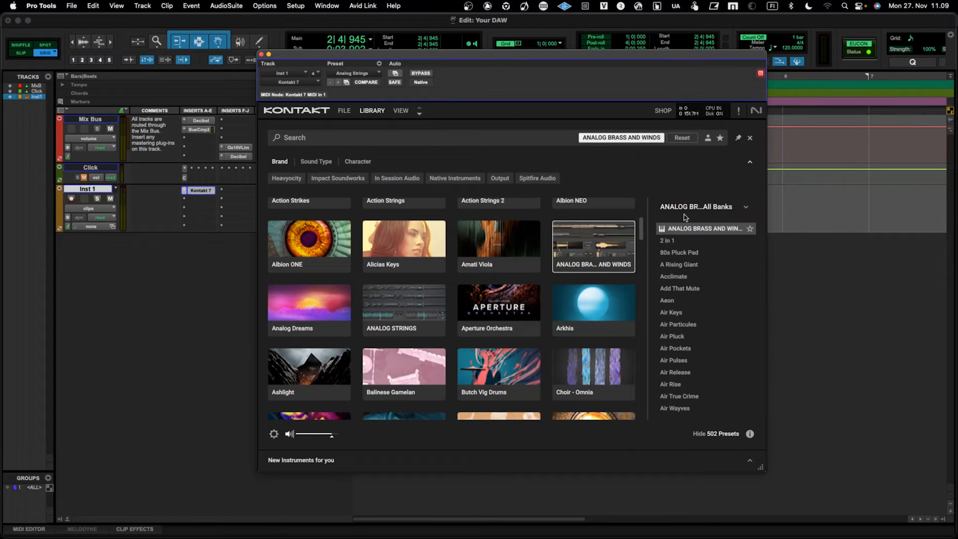
pyautogui.click(697, 229)
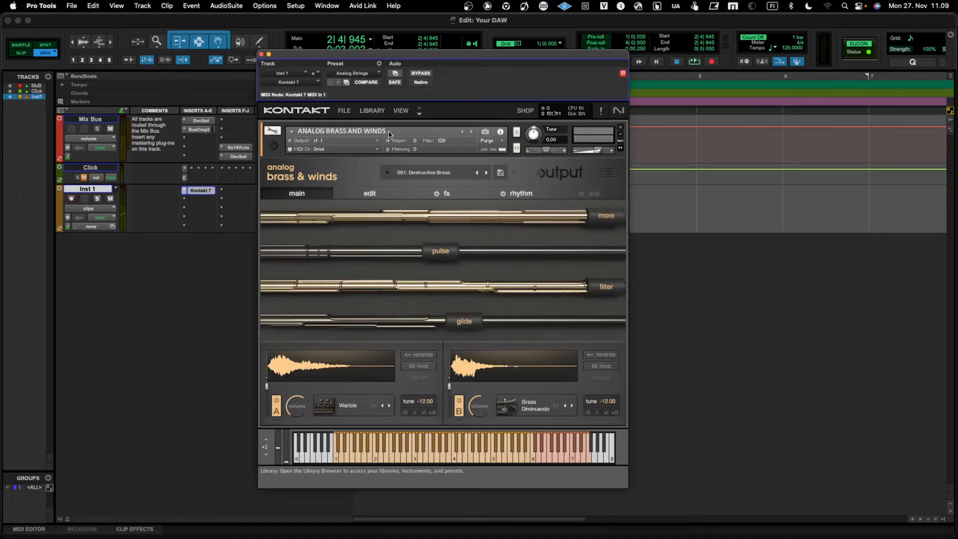
pyautogui.click(373, 110)
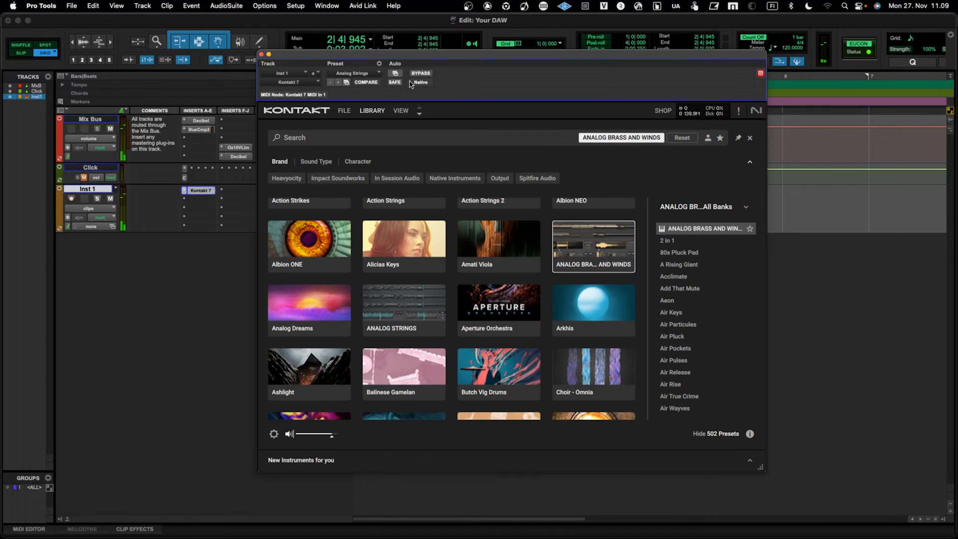
pyautogui.click(379, 113)
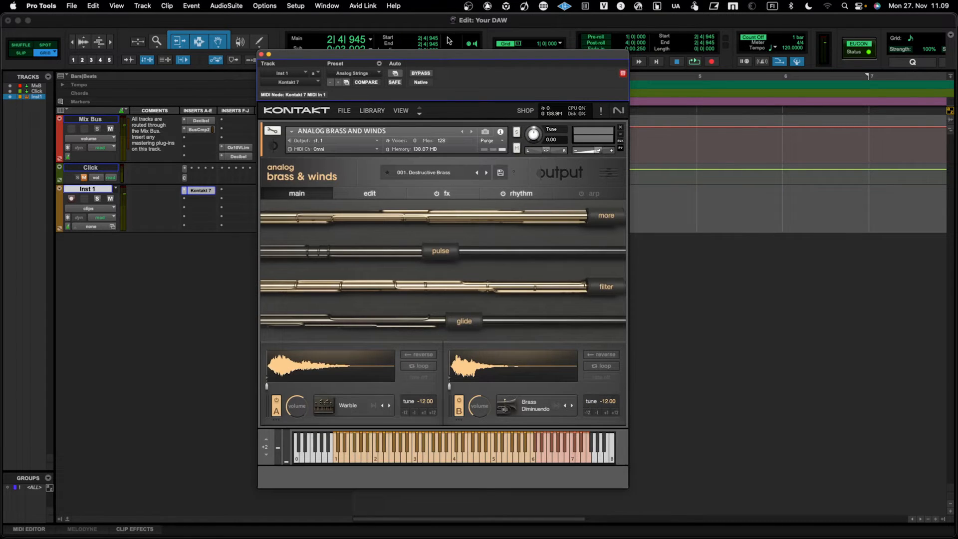
# Save the Inst 1 track as a track preset named Analog Brass & Winds in the OUTPUT category and close the Kontakt 7 window.
pyautogui.moveTo(450, 59); pyautogui.dragTo(459, 55)
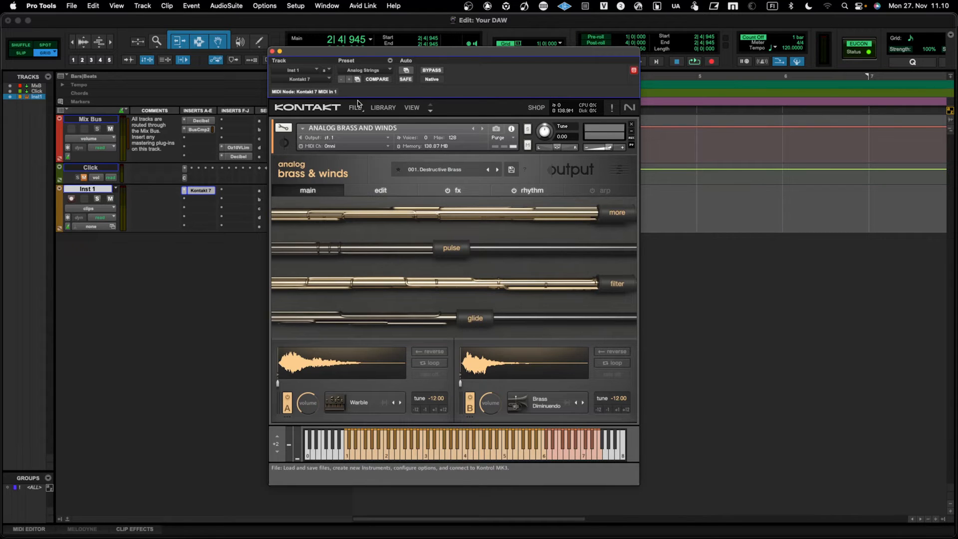
pyautogui.click(144, 208)
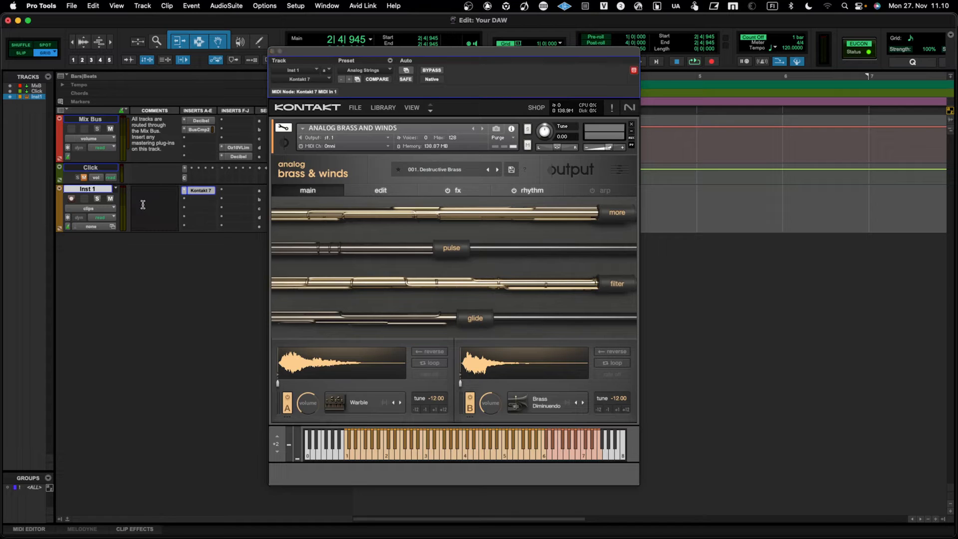
pyautogui.rightClick(98, 193)
pyautogui.click(132, 287)
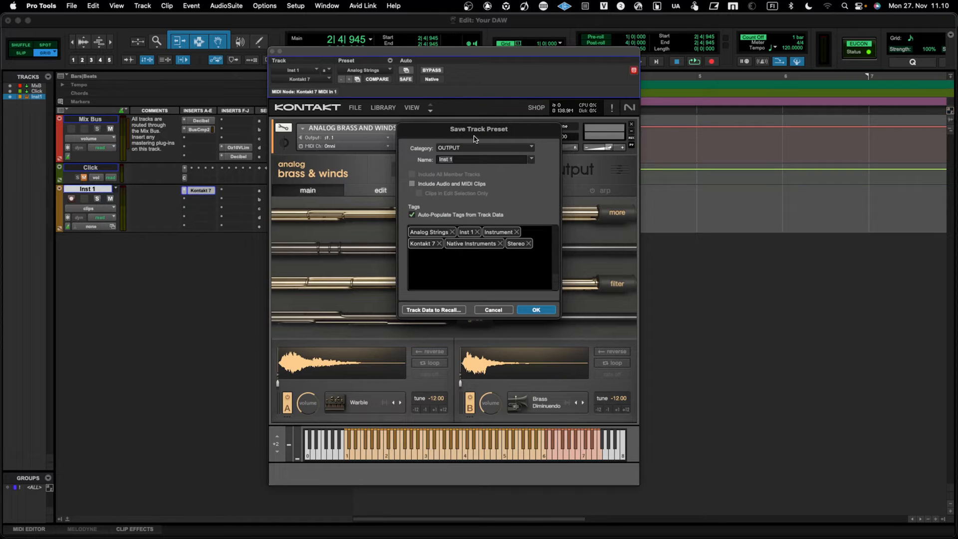
pyautogui.moveTo(464, 133); pyautogui.dragTo(498, 169)
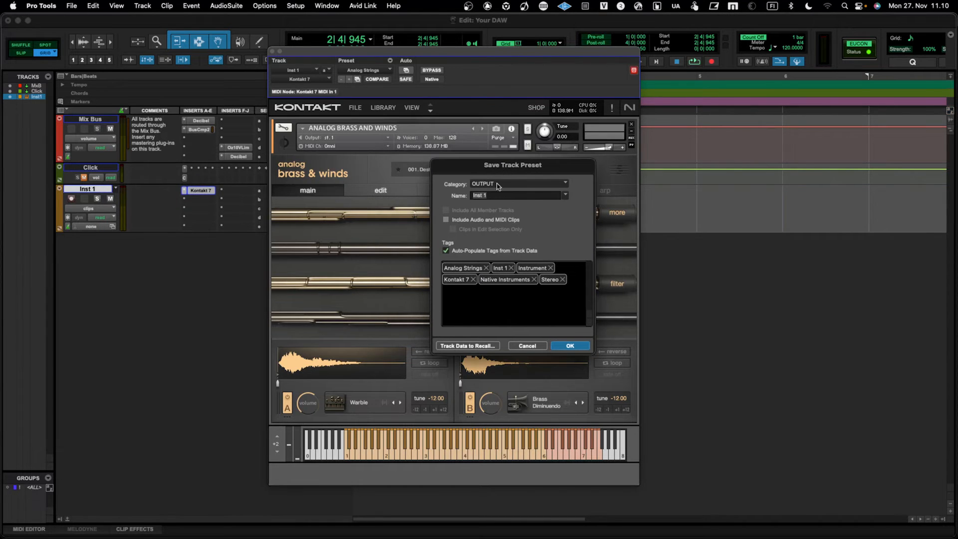
pyautogui.click(505, 196)
pyautogui.press('BackSpace')
pyautogui.press('BackSpace')
pyautogui.press('BackSpace')
pyautogui.press('BackSpace')
pyautogui.press('BackSpace')
pyautogui.press('BackSpace')
pyautogui.write('Ana')
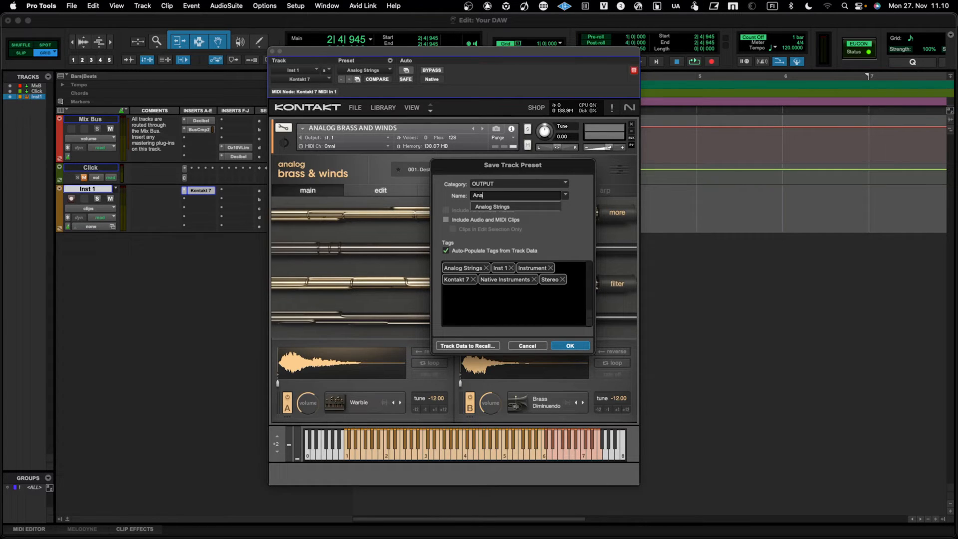
pyautogui.write('log Brass & E')
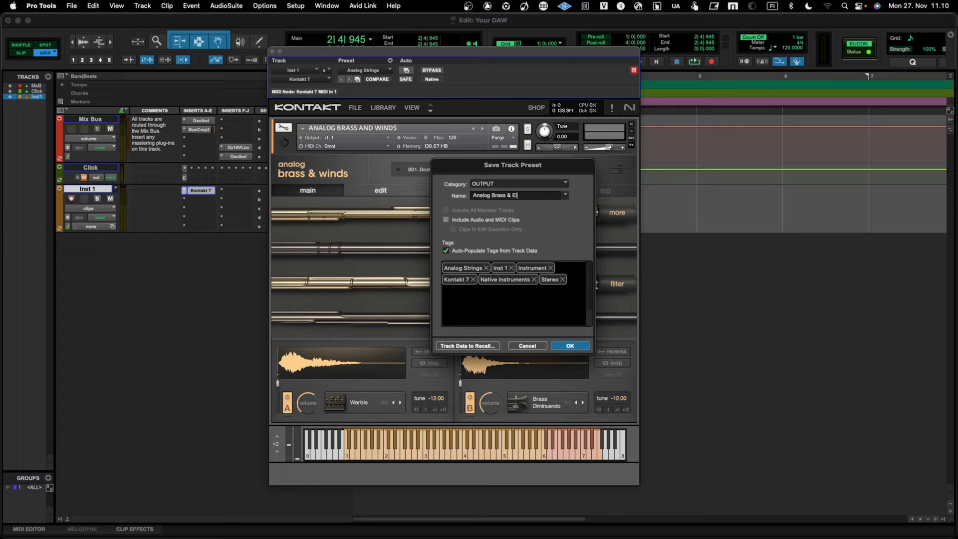
pyautogui.press('BackSpace')
pyautogui.press('Return')
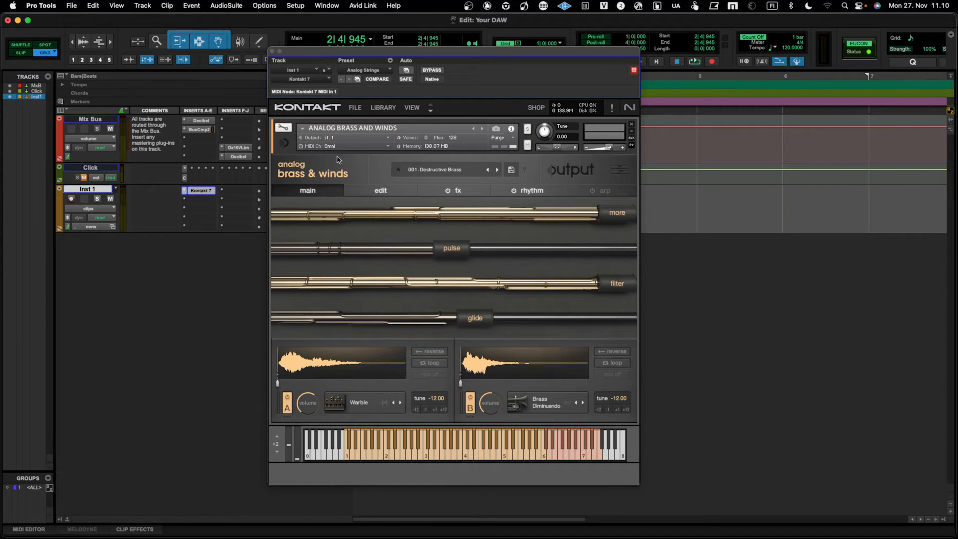
pyautogui.click(272, 51)
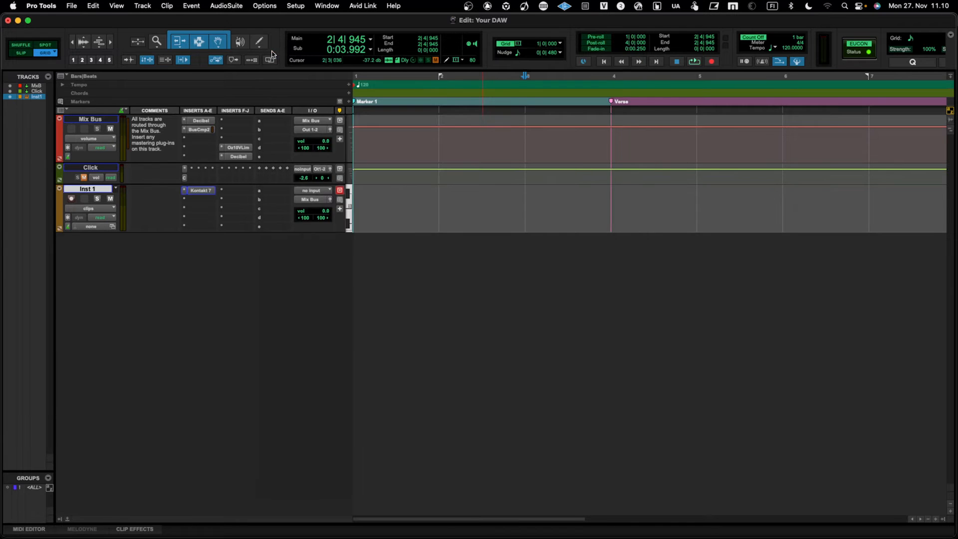
# Open a Track Presets workspace and expand the LFMPR folder and its OUTPUT subfolder to view the saved presets.
pyautogui.click(333, 6)
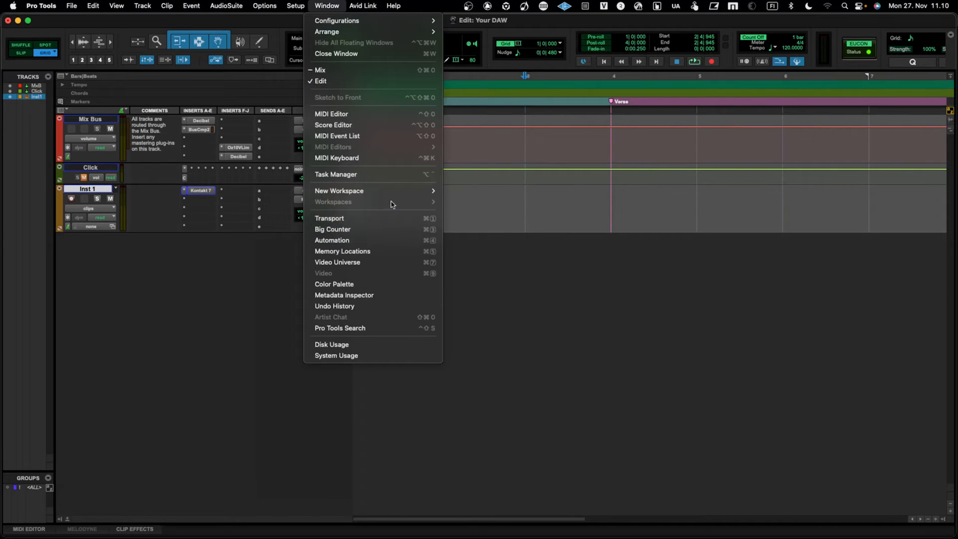
pyautogui.moveTo(392, 192)
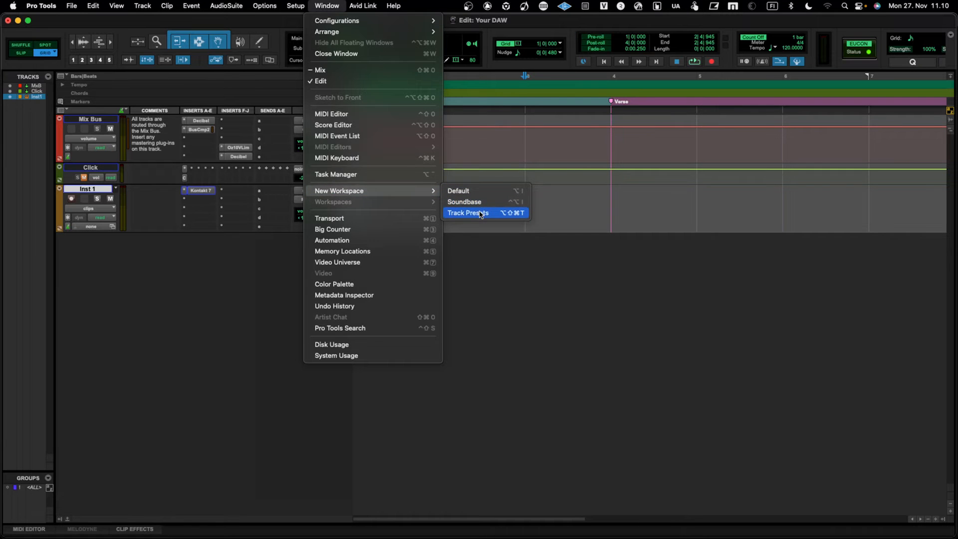
pyautogui.click(480, 214)
pyautogui.click(348, 182)
pyautogui.click(357, 190)
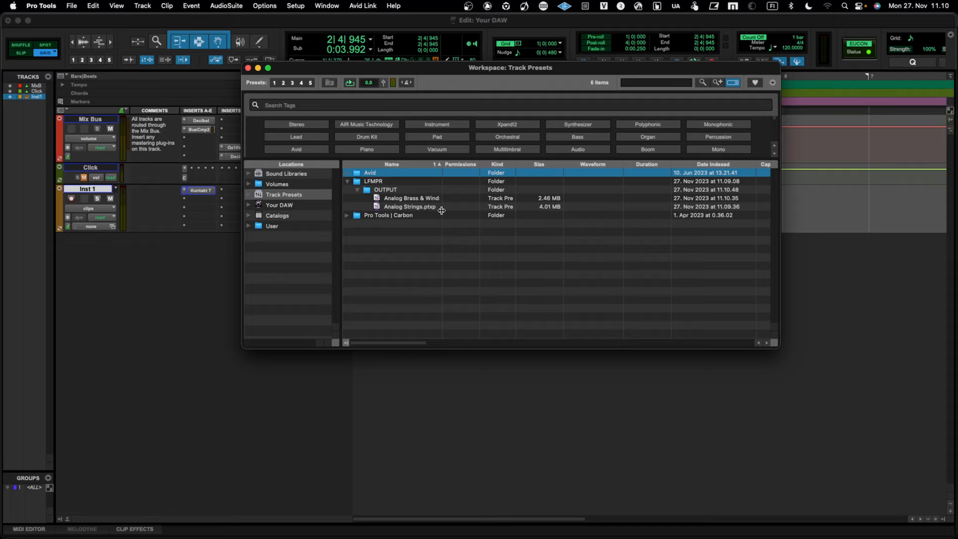
pyautogui.moveTo(402, 71); pyautogui.dragTo(496, 139)
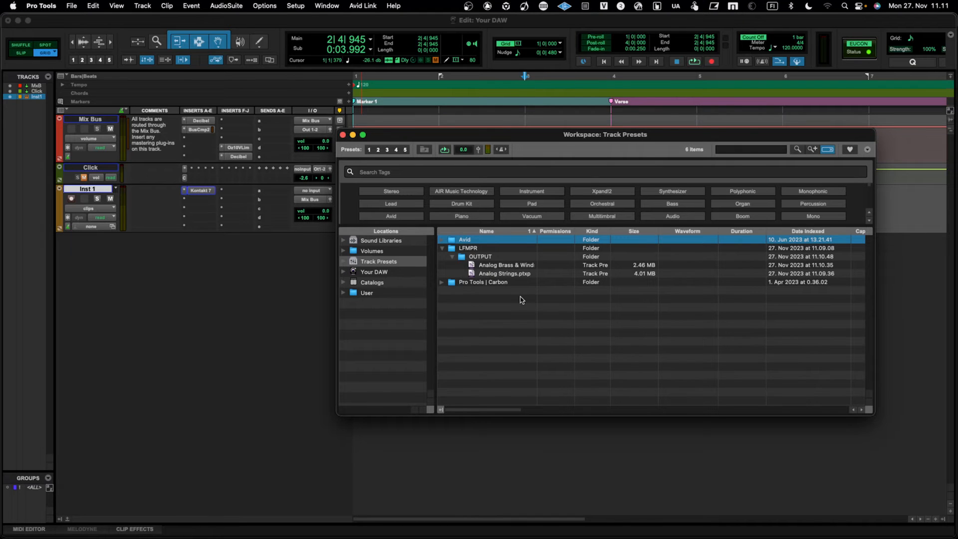
# Search the track presets by the tag Strings.
pyautogui.moveTo(524, 133); pyautogui.dragTo(497, 108)
pyautogui.click(492, 148)
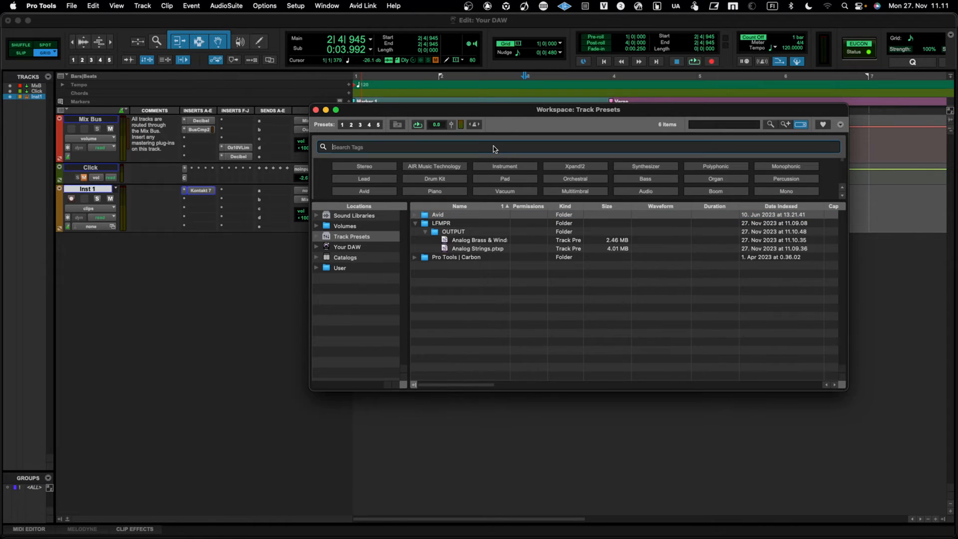
pyautogui.write('Strings')
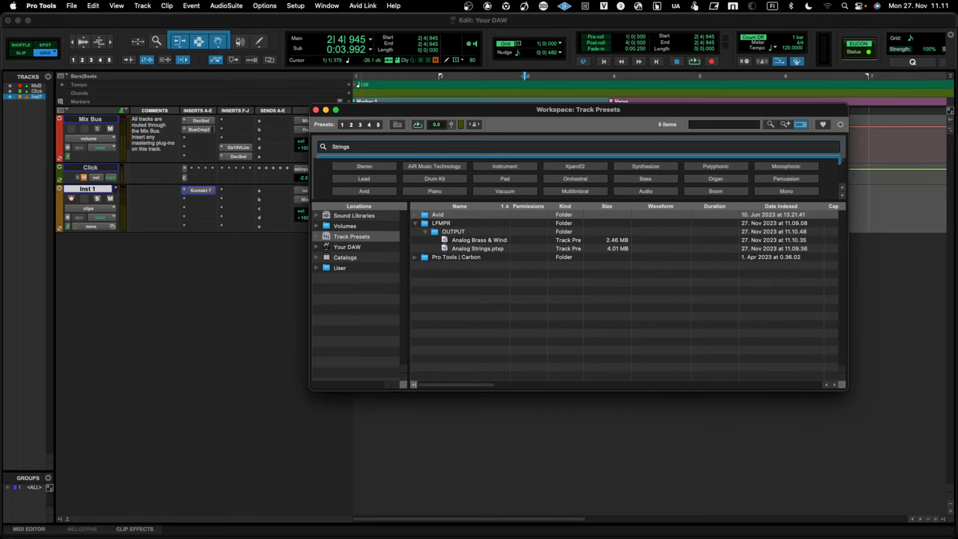
pyautogui.press('Return')
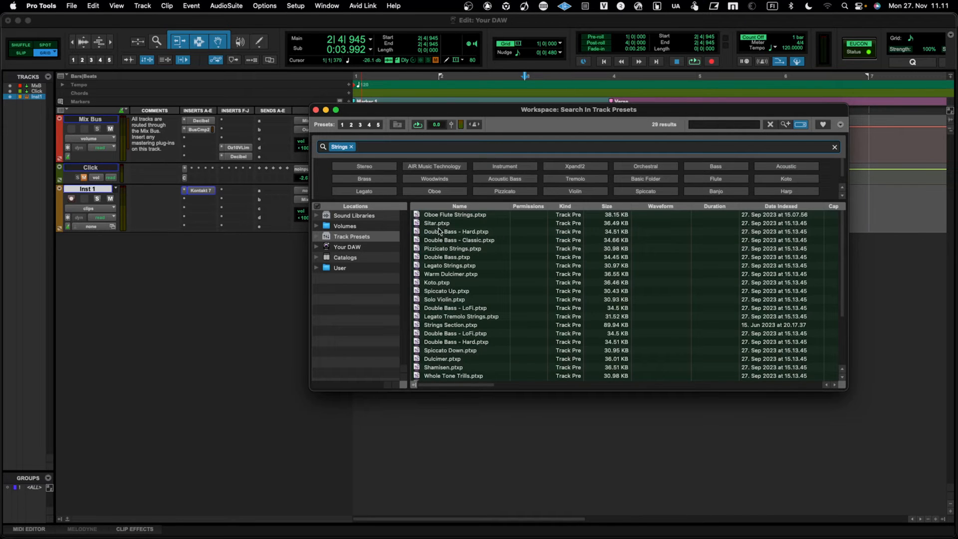
# Remove the Strings search tag, browse the full list of track presets and close the workspace.
pyautogui.click(351, 146)
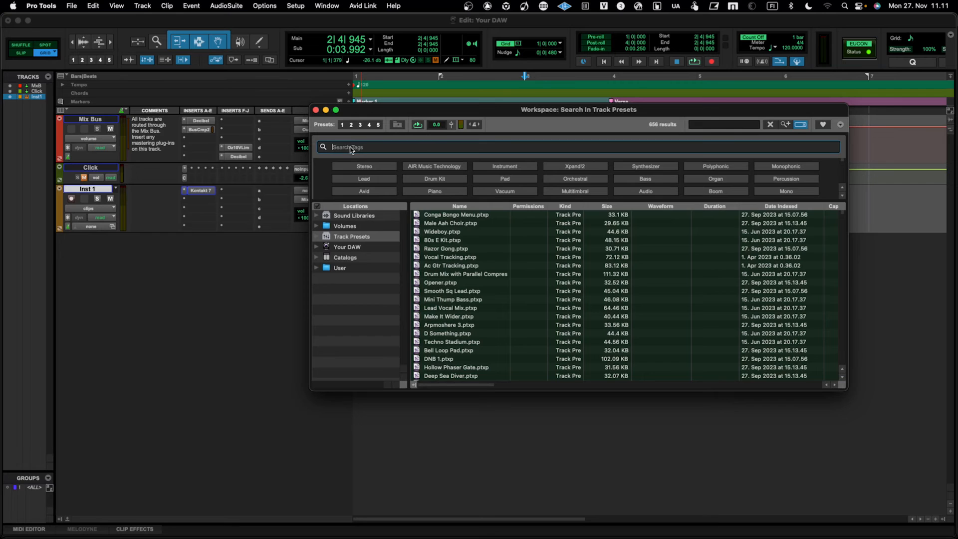
pyautogui.click(323, 236)
pyautogui.click(363, 236)
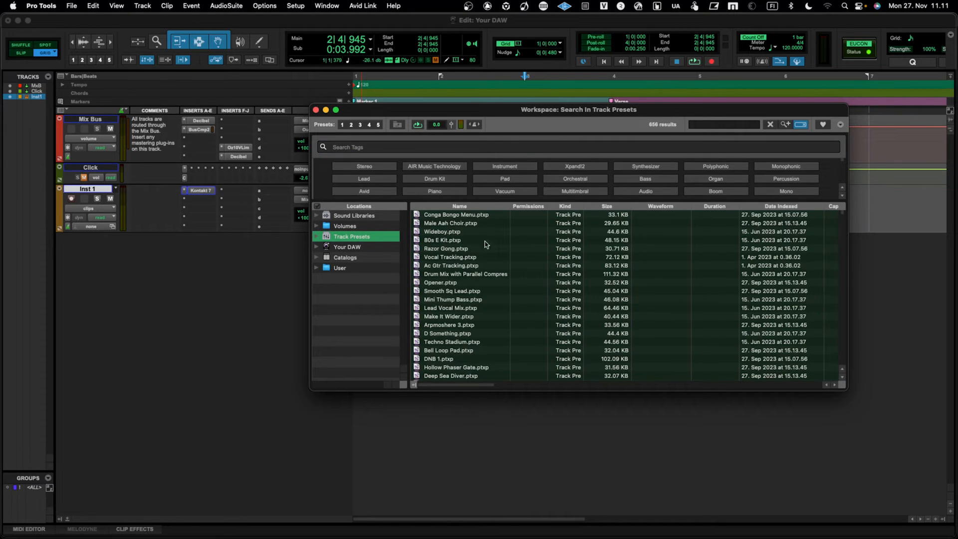
pyautogui.scroll(-15, 464, 288)
pyautogui.scroll(20, 465, 288)
pyautogui.click(315, 110)
# Reopen the Track Presets workspace, inspect the brass preset's import options in LFMPR's OUTPUT folder and close the workspace.
pyautogui.click(326, 6)
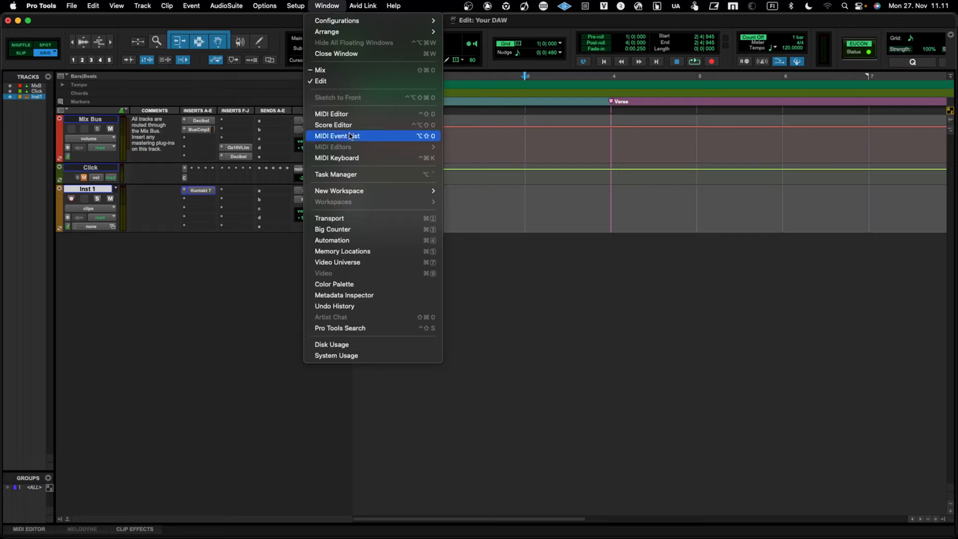
pyautogui.moveTo(377, 194)
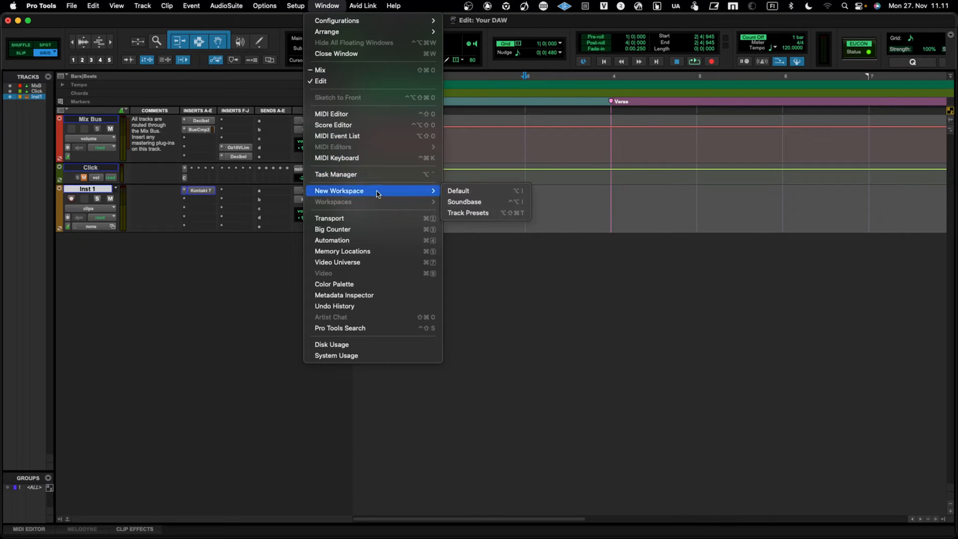
pyautogui.click(498, 212)
pyautogui.click(414, 223)
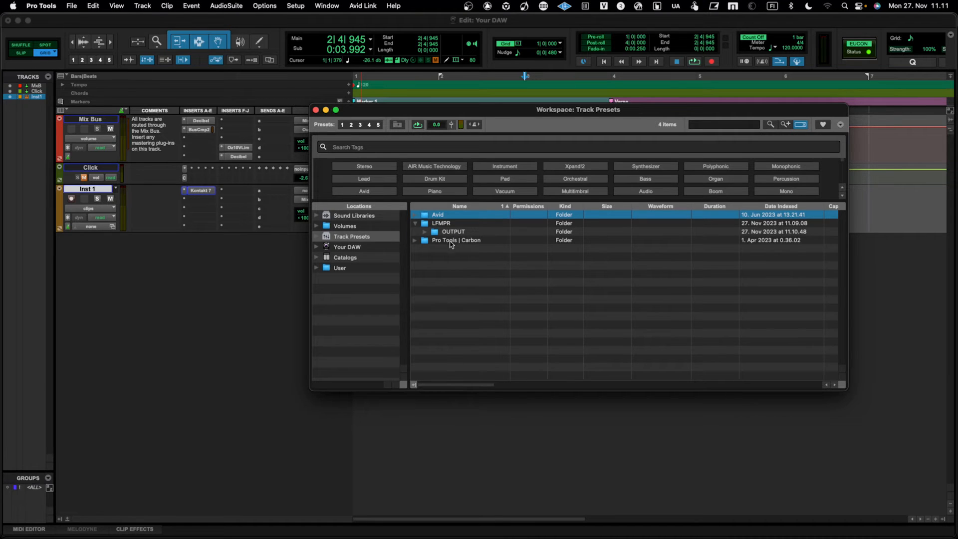
pyautogui.click(425, 232)
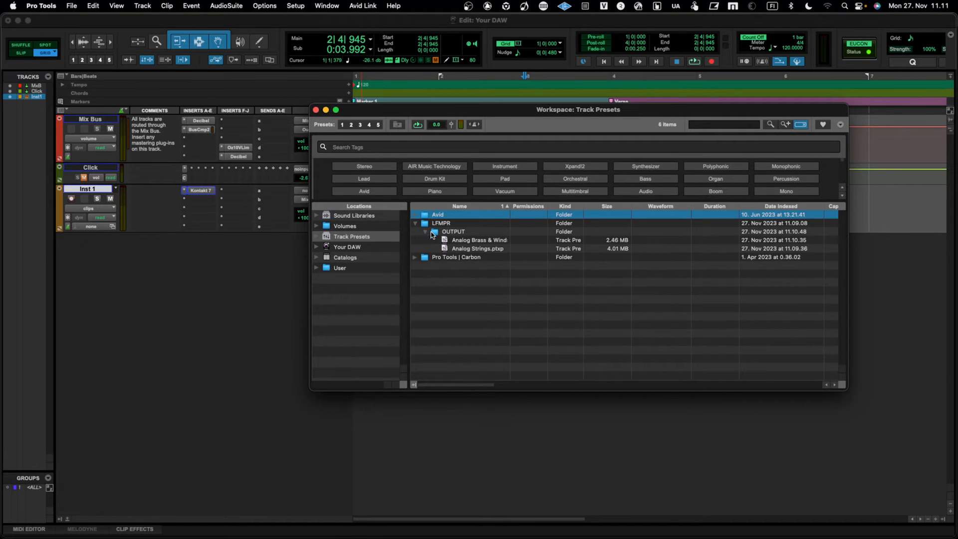
pyautogui.click(469, 242)
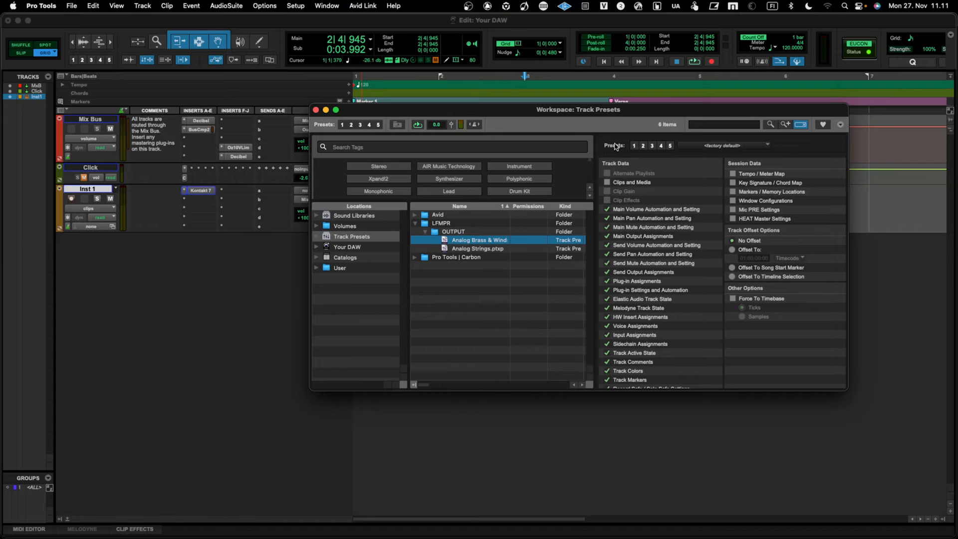
pyautogui.click(316, 110)
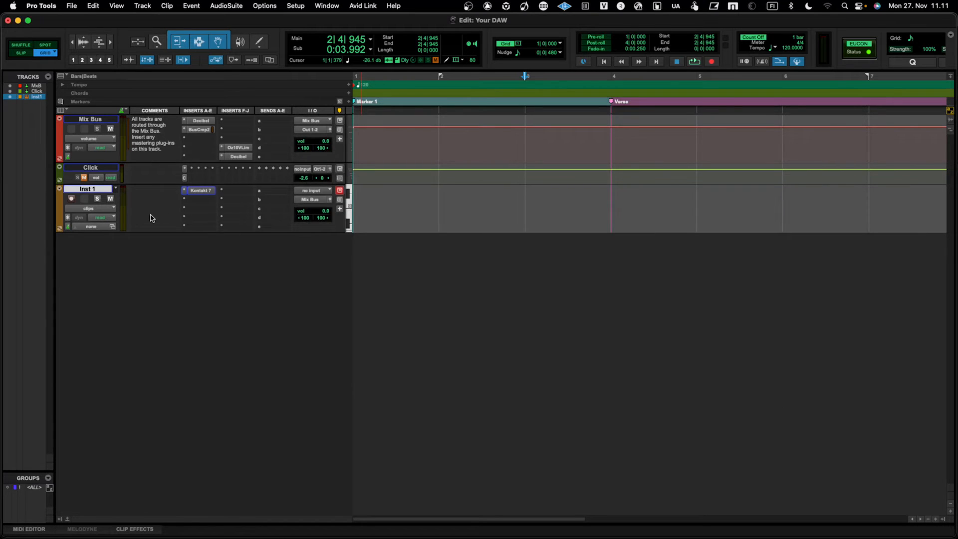
# Delete the Inst 1 track from the session.
pyautogui.click(152, 218)
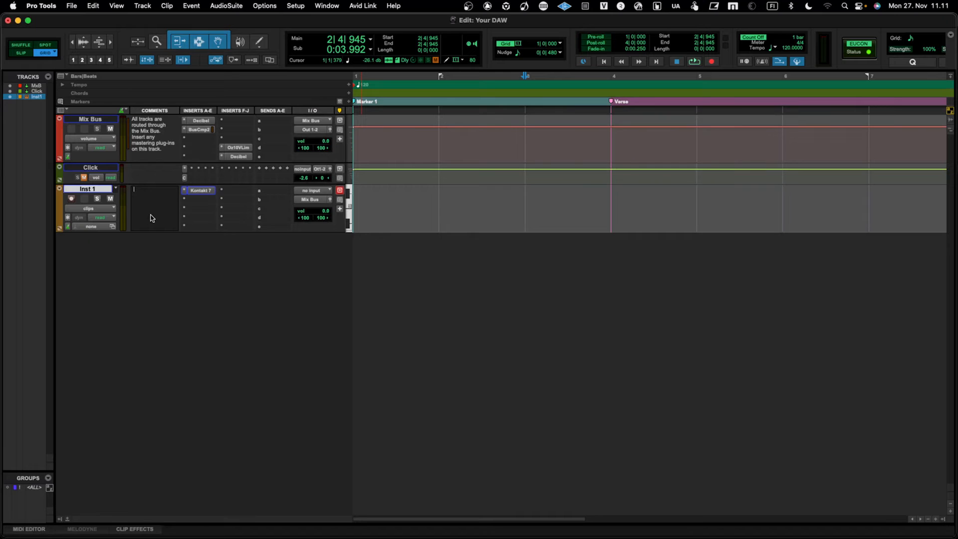
pyautogui.click(59, 195)
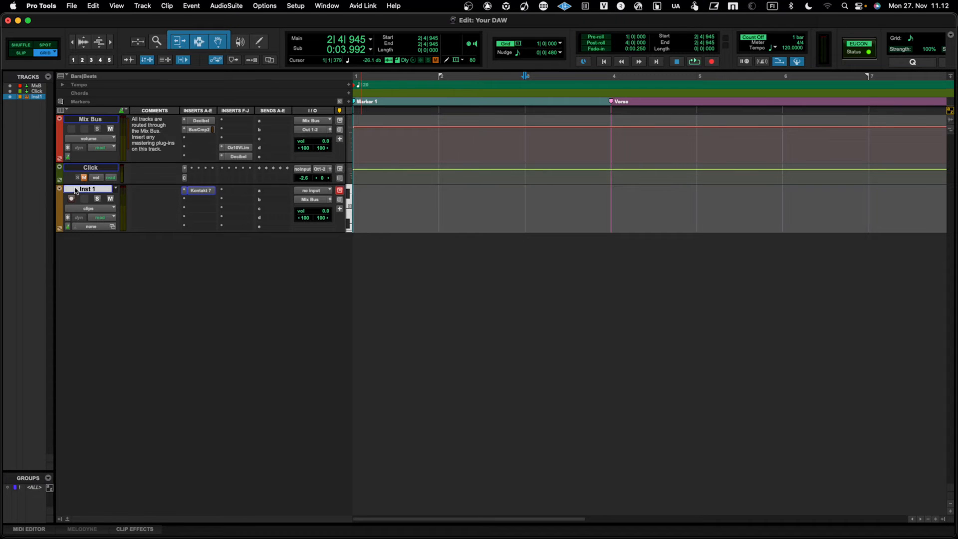
pyautogui.rightClick(35, 100)
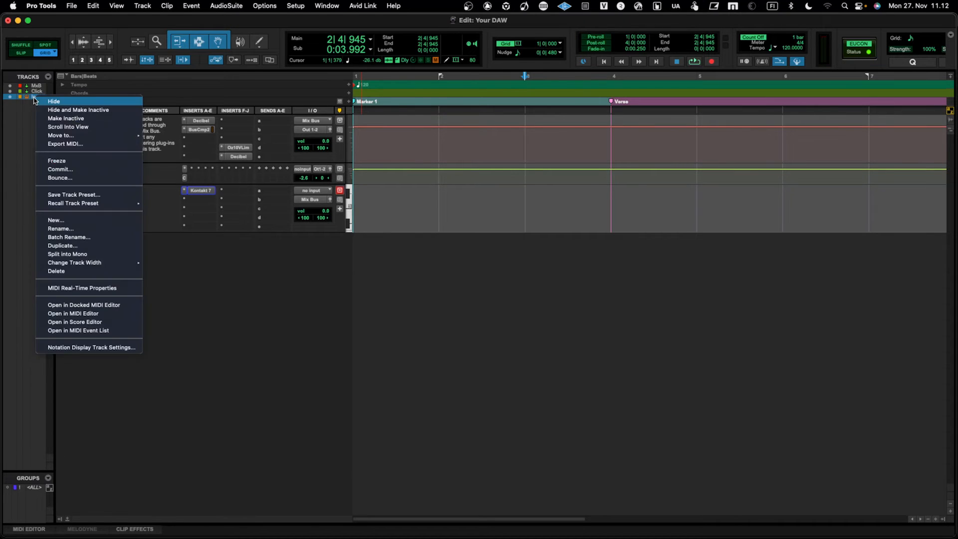
pyautogui.click(107, 270)
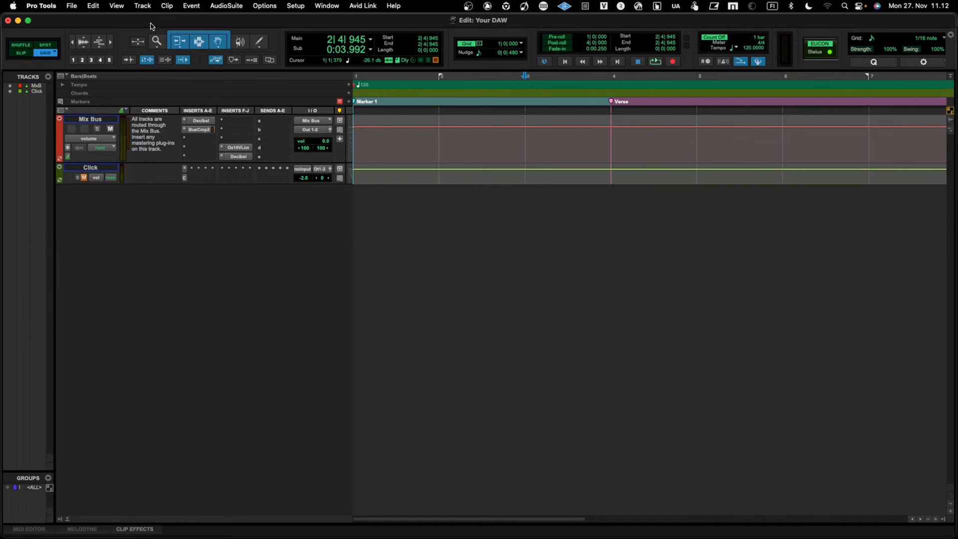
# Create one new track from the Analog Brass & Winds preset in the LFMPR OUTPUT category and check its Kontakt 7 instrument.
pyautogui.click(144, 7)
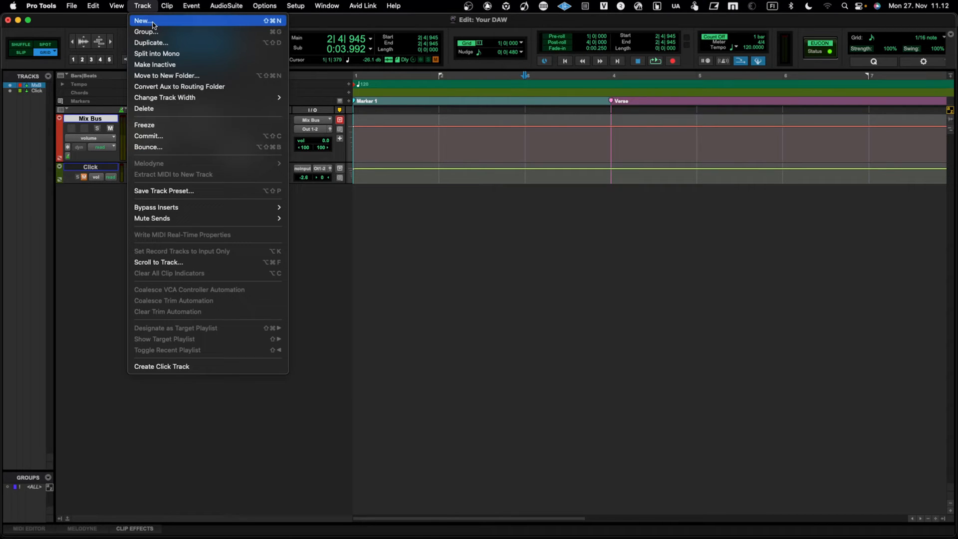
pyautogui.click(152, 22)
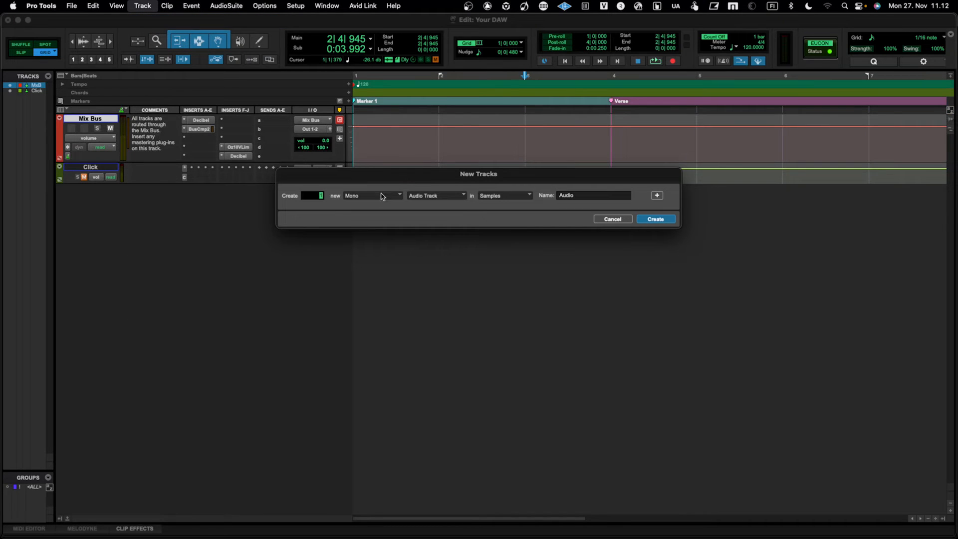
pyautogui.click(447, 198)
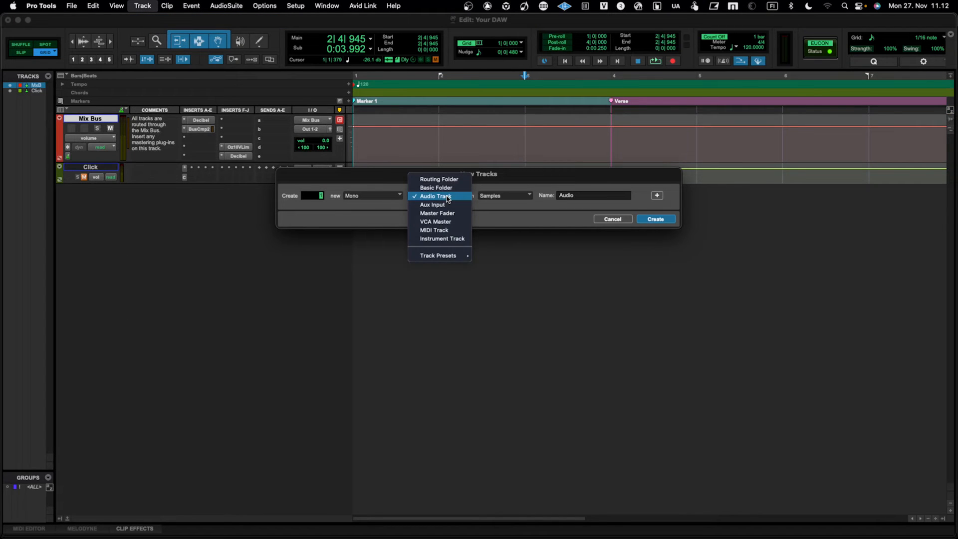
pyautogui.moveTo(462, 258)
pyautogui.moveTo(519, 268)
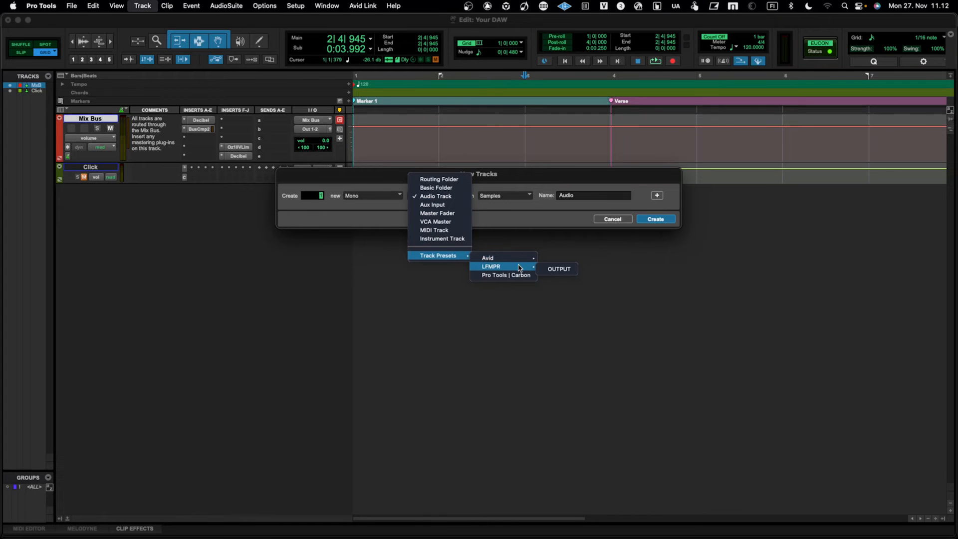
pyautogui.click(558, 269)
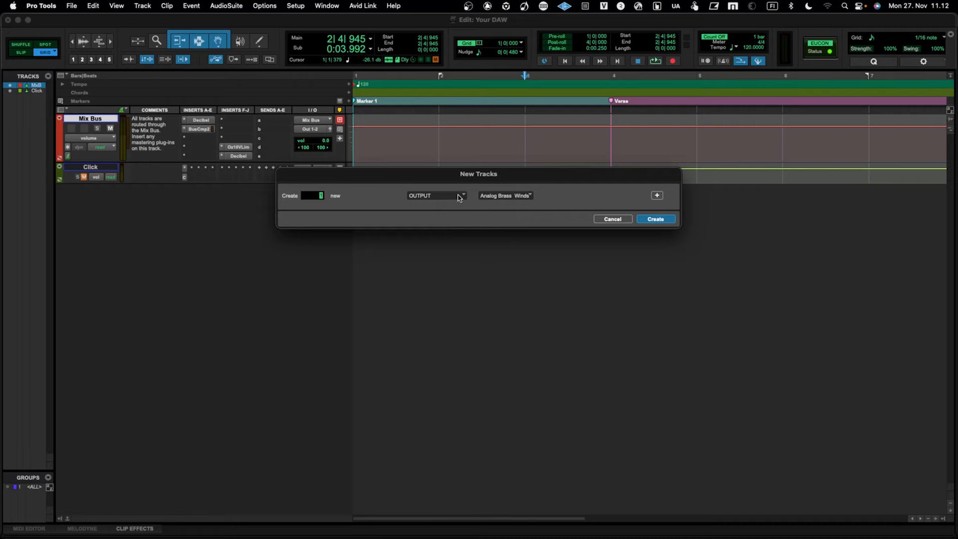
pyautogui.click(512, 198)
pyautogui.click(515, 207)
pyautogui.click(513, 197)
pyautogui.click(528, 187)
pyautogui.click(654, 221)
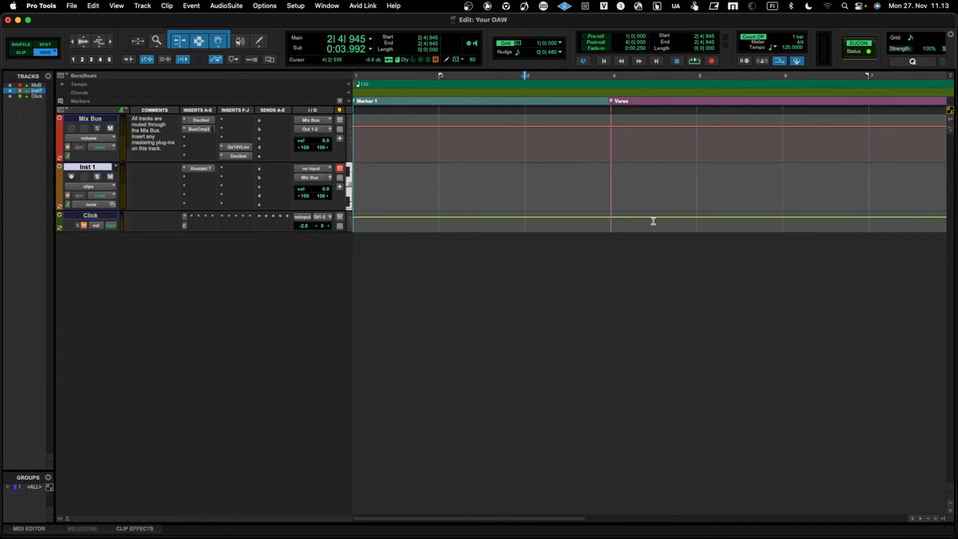
pyautogui.click(204, 169)
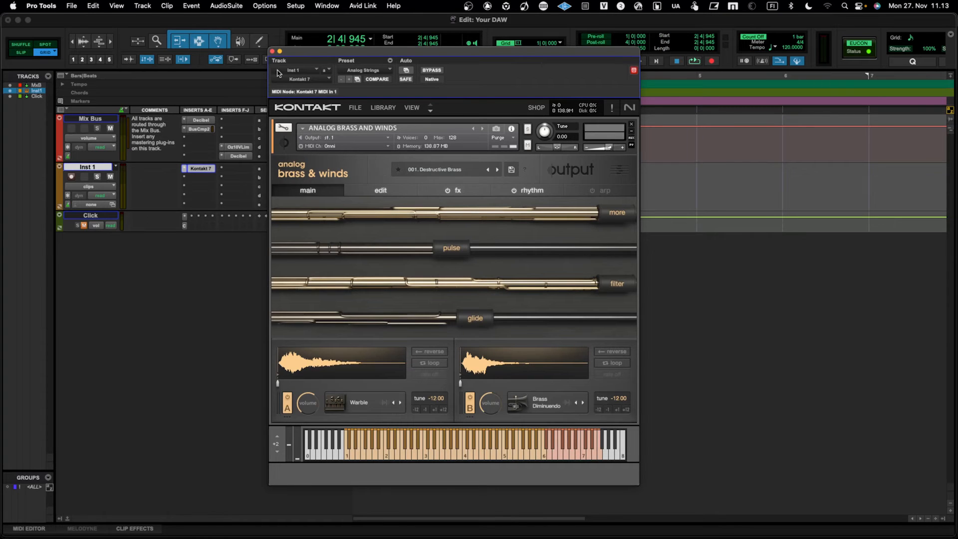
pyautogui.click(272, 51)
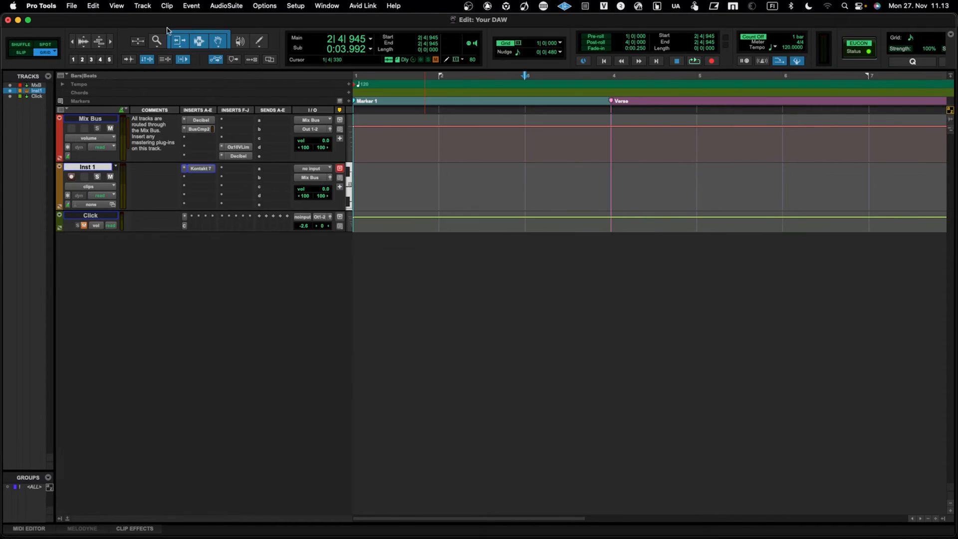
# Create one new track from the Analog Strings track preset in the LFMPR OUTPUT category.
pyautogui.click(145, 6)
pyautogui.click(147, 20)
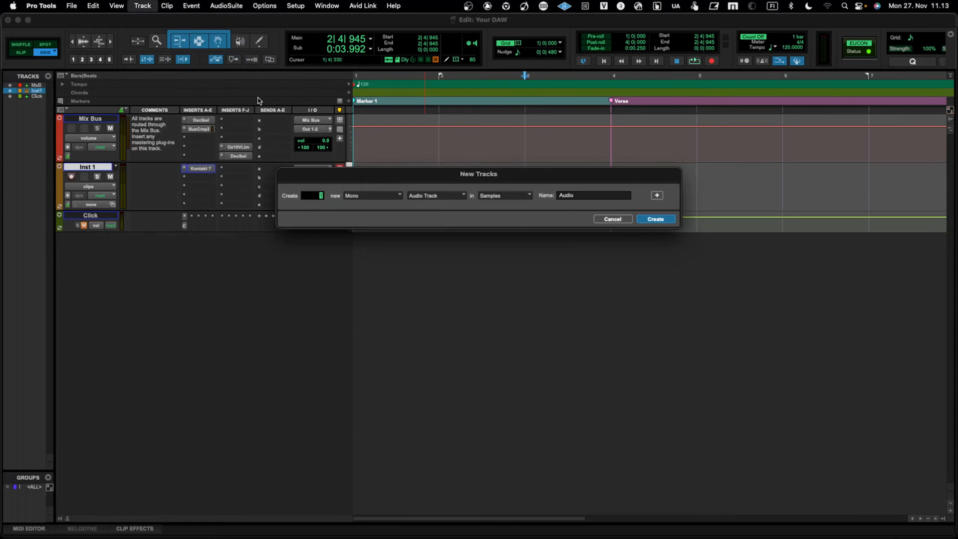
pyautogui.click(429, 199)
pyautogui.moveTo(455, 256)
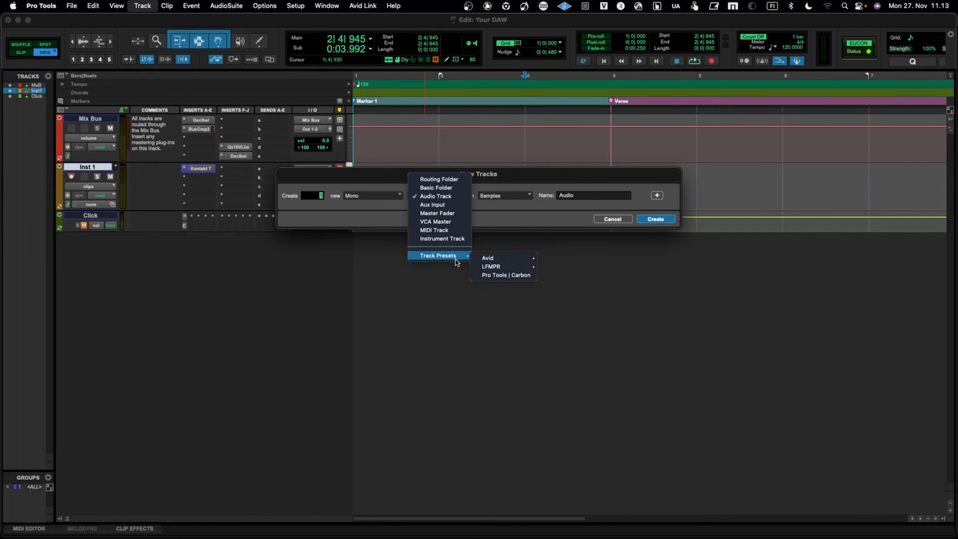
pyautogui.moveTo(510, 267)
pyautogui.click(558, 269)
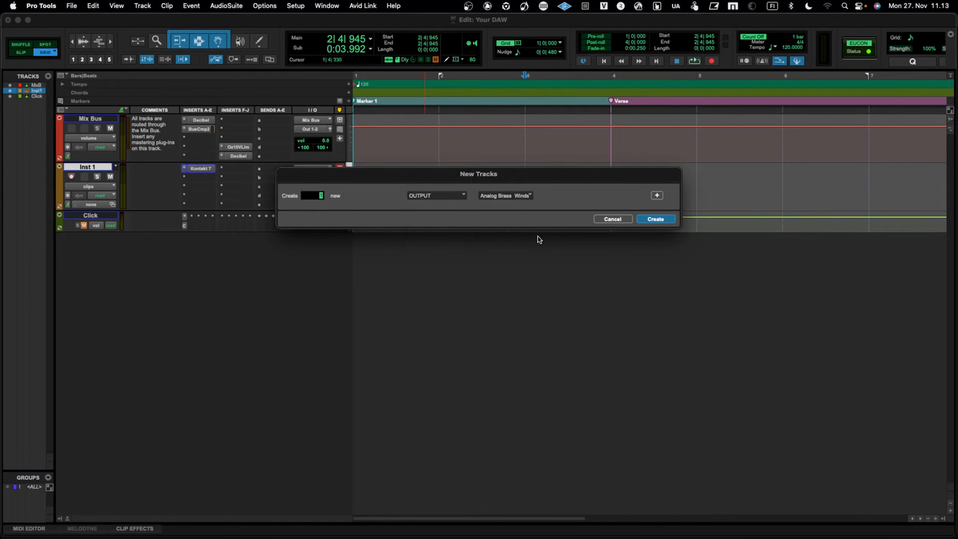
pyautogui.click(514, 198)
pyautogui.click(514, 207)
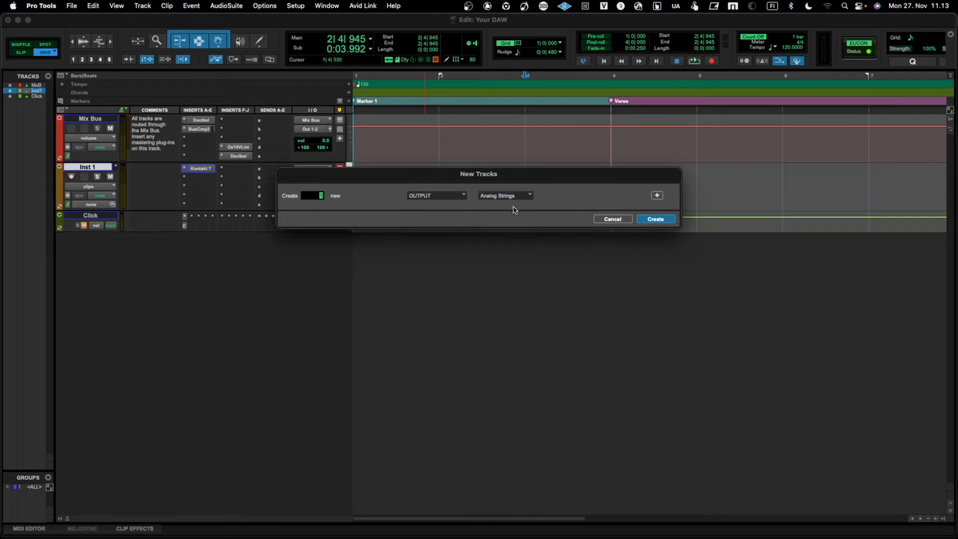
pyautogui.click(655, 220)
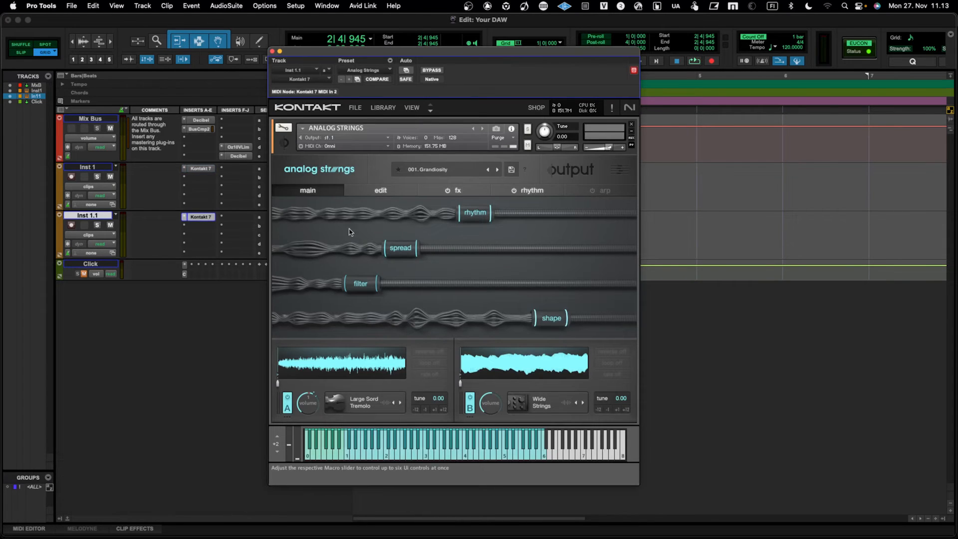
# Close the Analog Strings instrument window and check the Kontakt 7 instrument on the Inst 1 track.
pyautogui.click(271, 51)
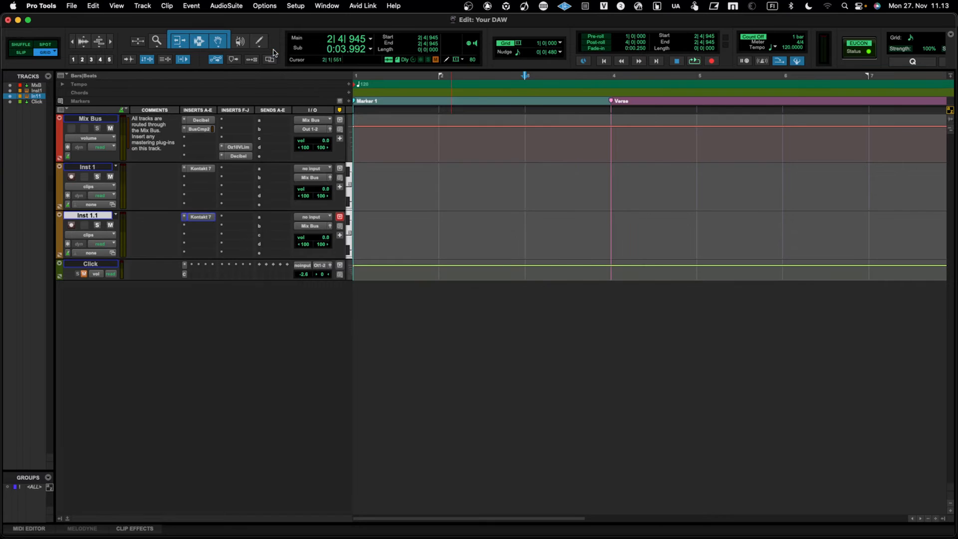
pyautogui.click(199, 170)
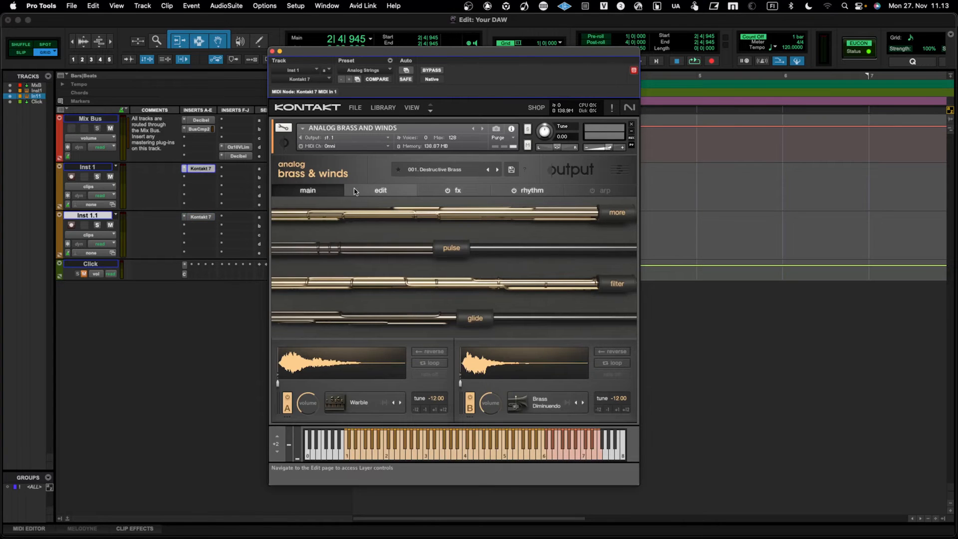
pyautogui.click(272, 52)
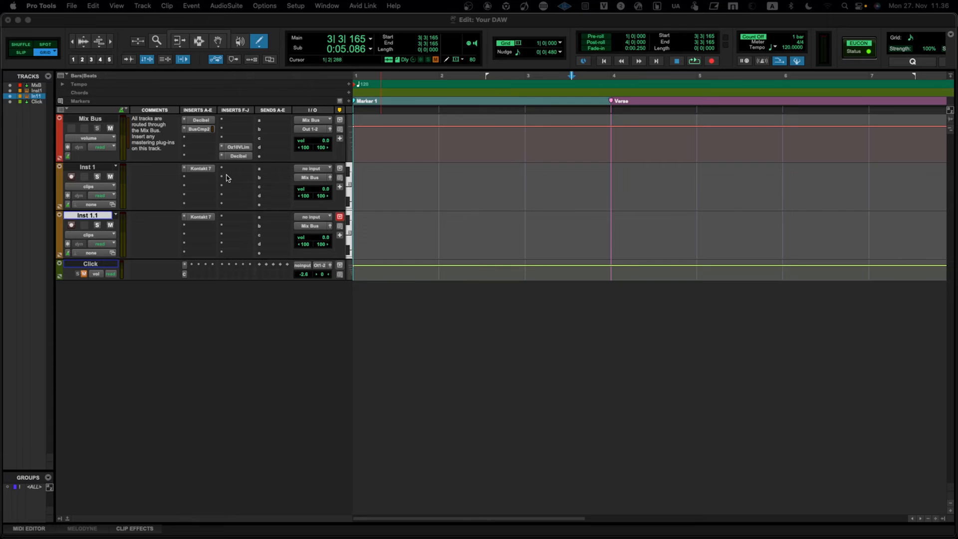
# Insert Moog's multichannel MF-101S Filter (stereo) on insert F of the Inst 1 track and close its window.
pyautogui.click(227, 172)
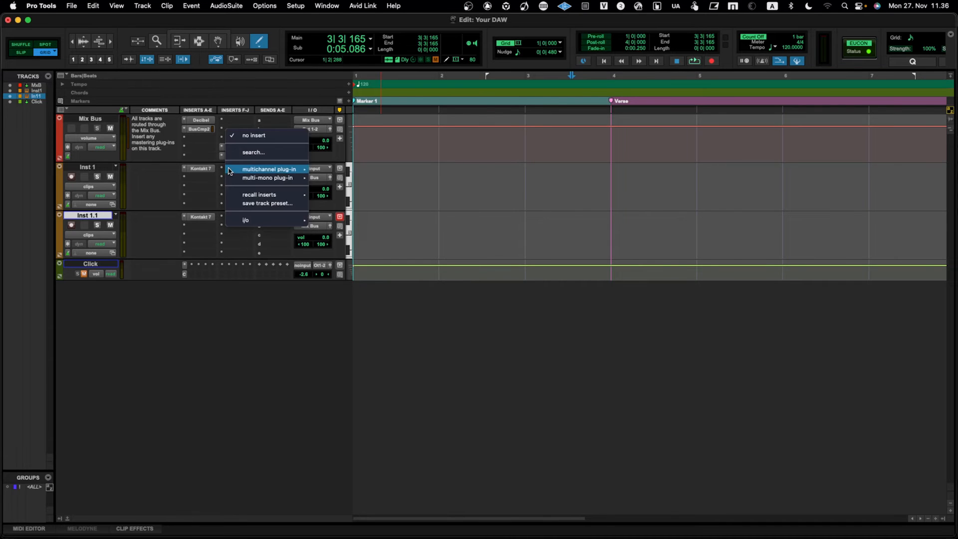
pyautogui.moveTo(237, 171)
pyautogui.moveTo(330, 165)
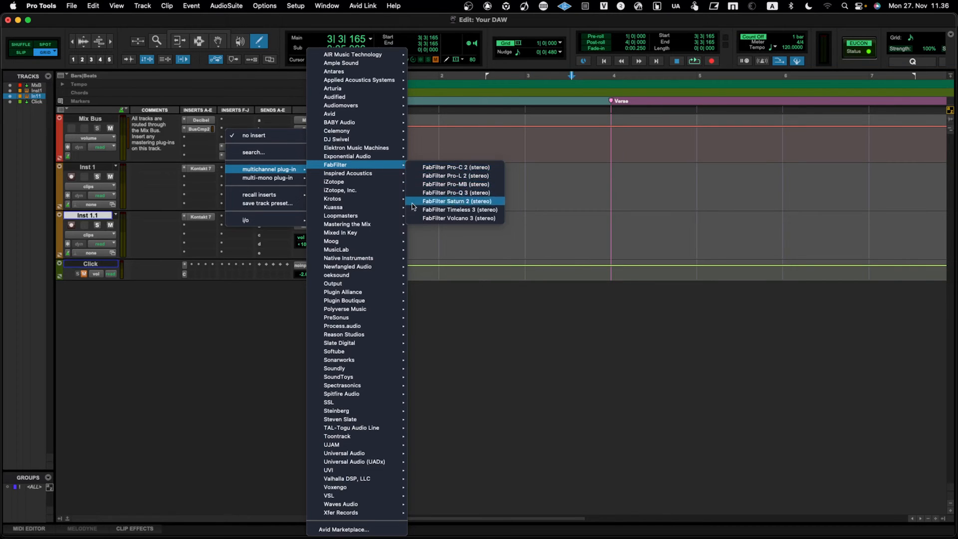
pyautogui.moveTo(381, 208)
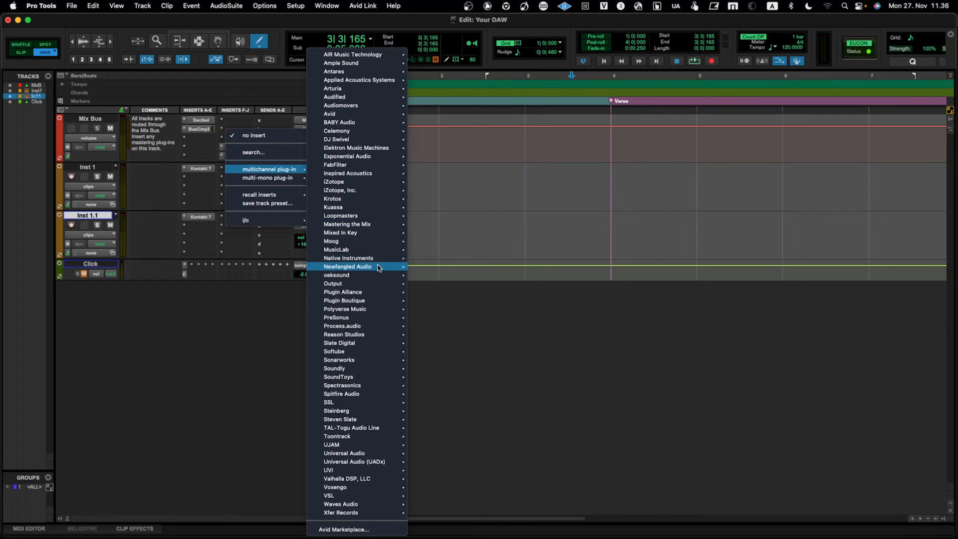
pyautogui.moveTo(377, 249)
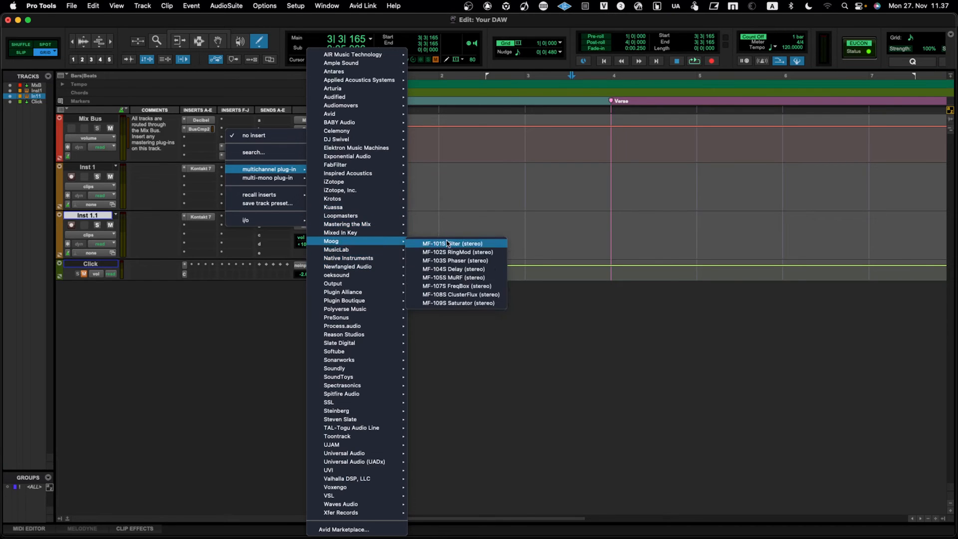
pyautogui.click(456, 243)
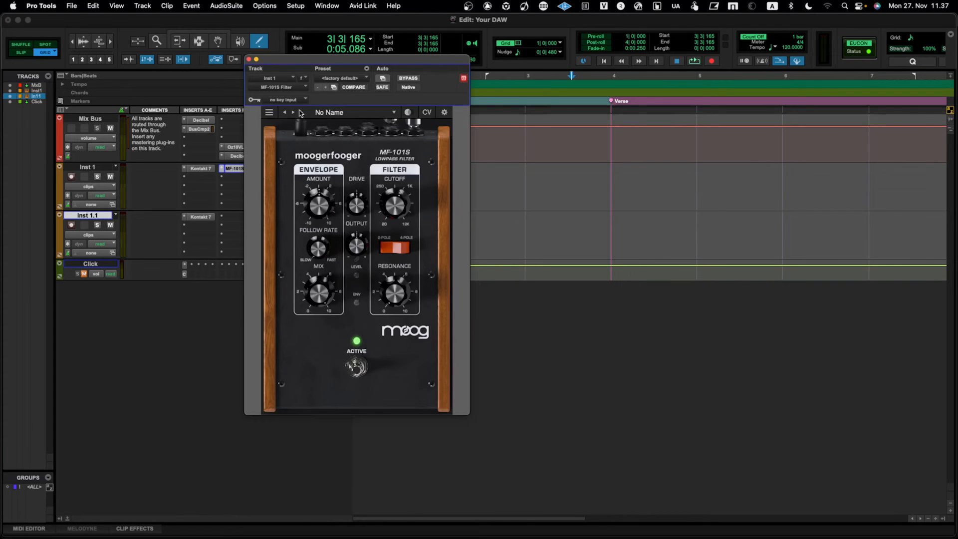
pyautogui.moveTo(297, 60); pyautogui.dragTo(351, 68)
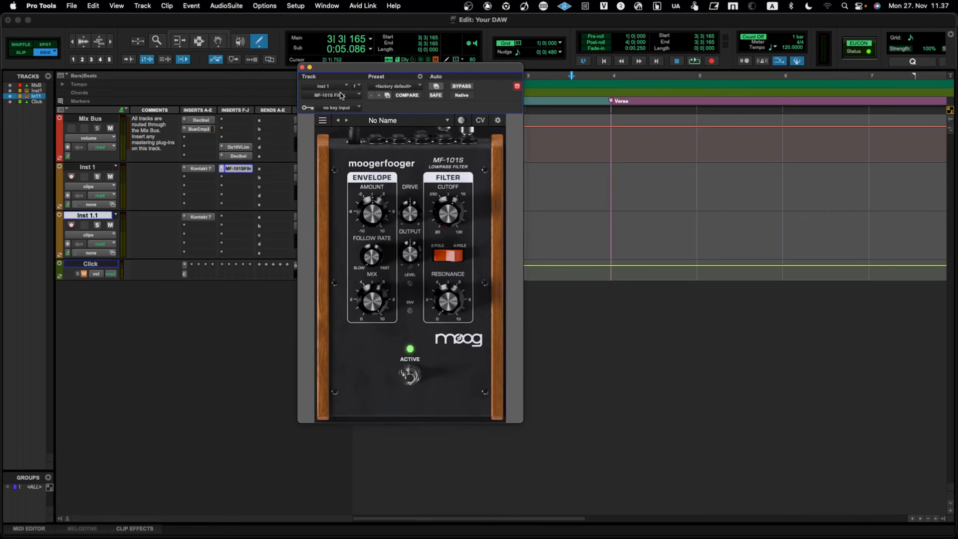
pyautogui.click(301, 67)
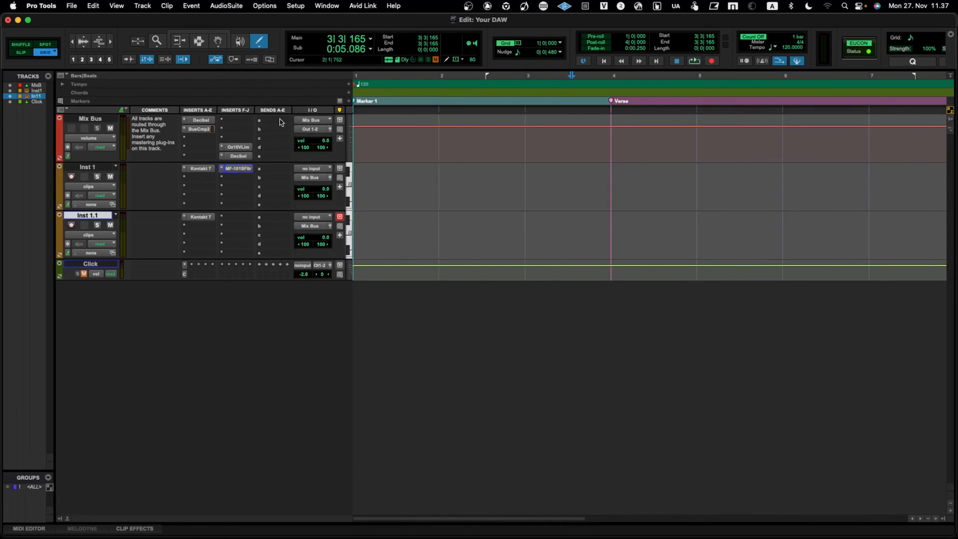
# Browse the multichannel plug-ins by manufacturer for the free insert below Inst 1's MF-101S Filter and review the filter's window.
pyautogui.click(264, 170)
pyautogui.click(231, 184)
pyautogui.click(232, 180)
pyautogui.moveTo(233, 180)
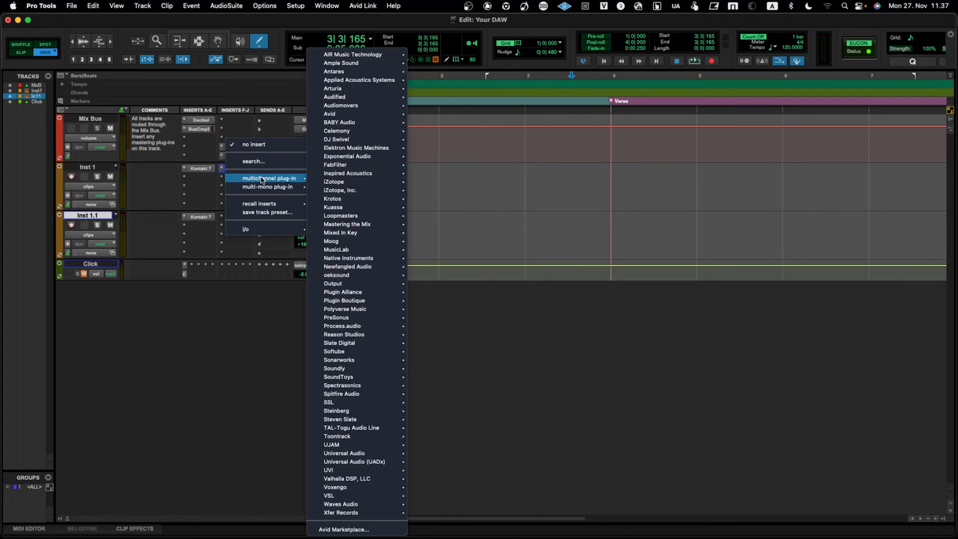
pyautogui.moveTo(339, 223)
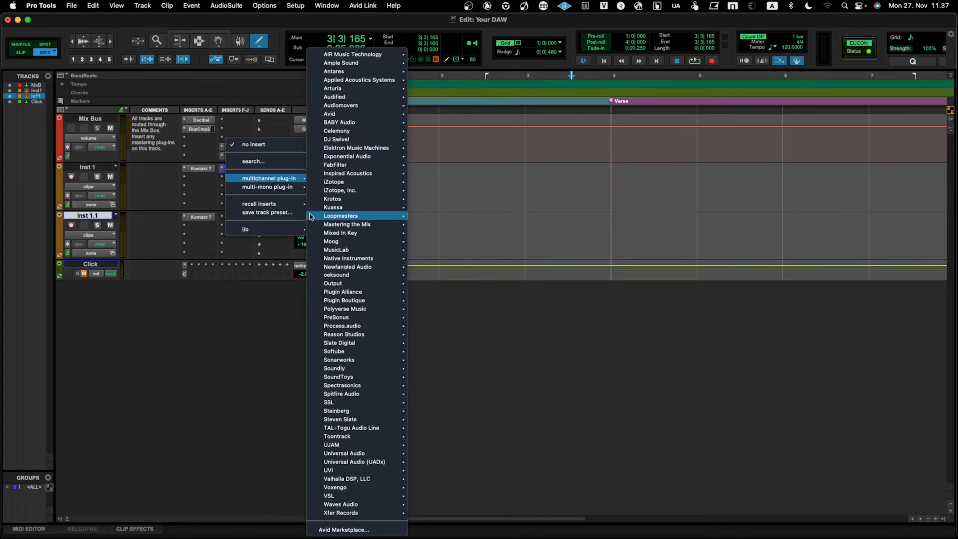
pyautogui.click(434, 222)
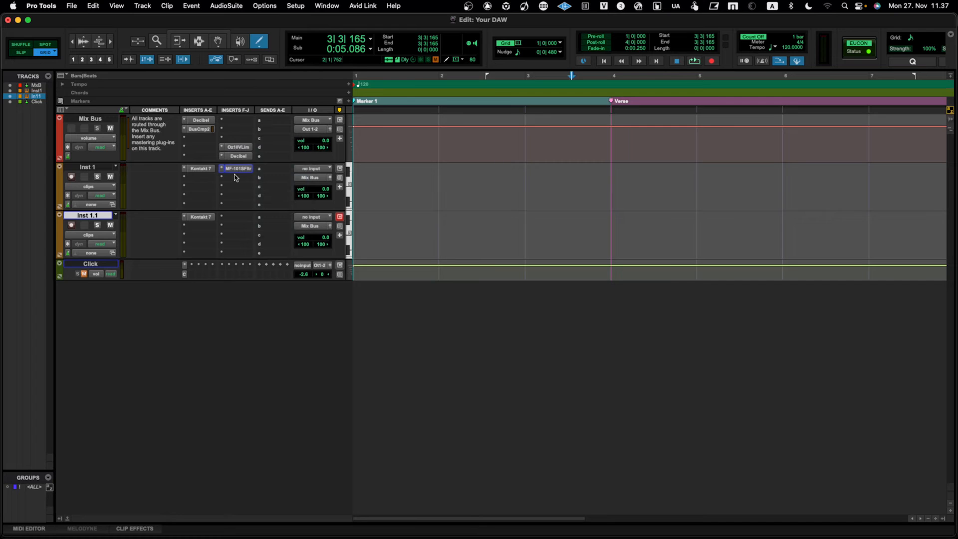
pyautogui.click(237, 169)
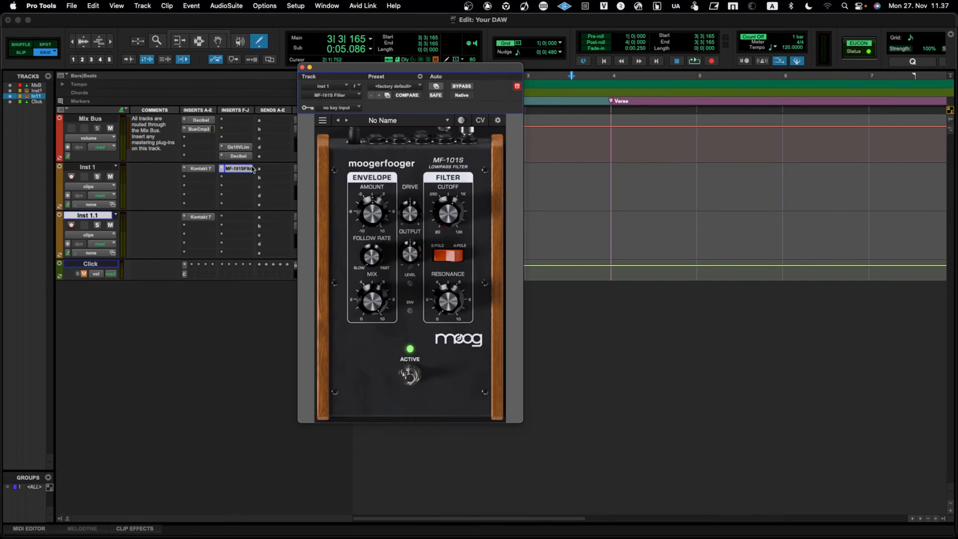
pyautogui.click(302, 66)
pyautogui.click(235, 181)
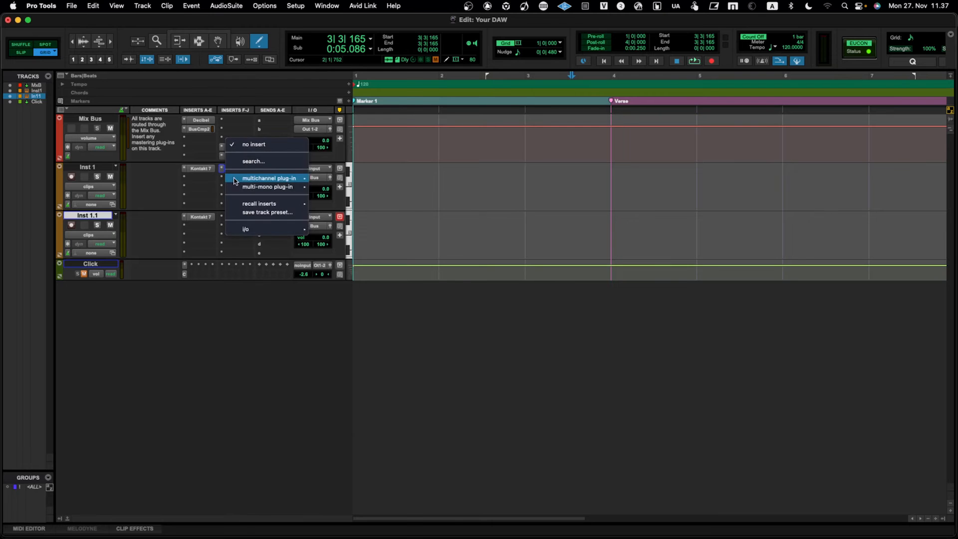
pyautogui.moveTo(268, 181)
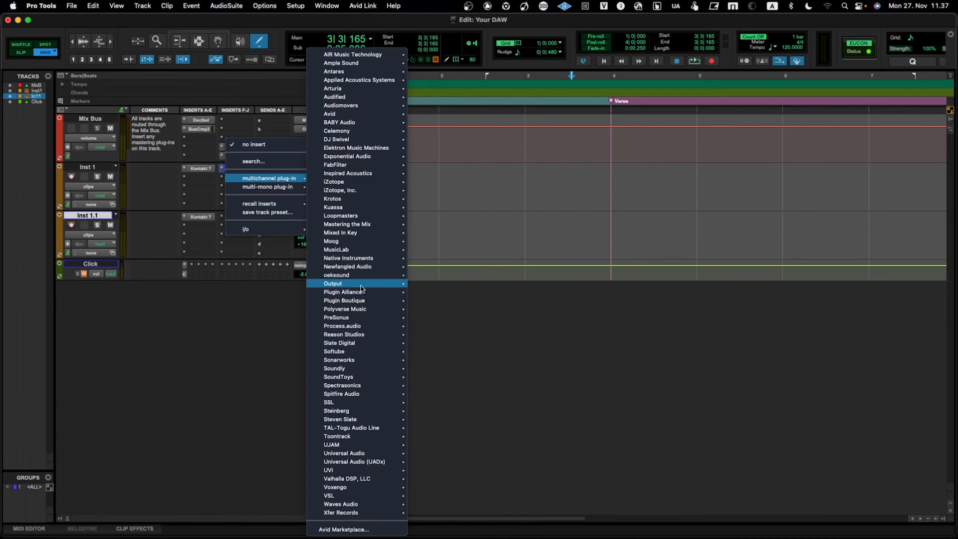
pyautogui.moveTo(347, 194)
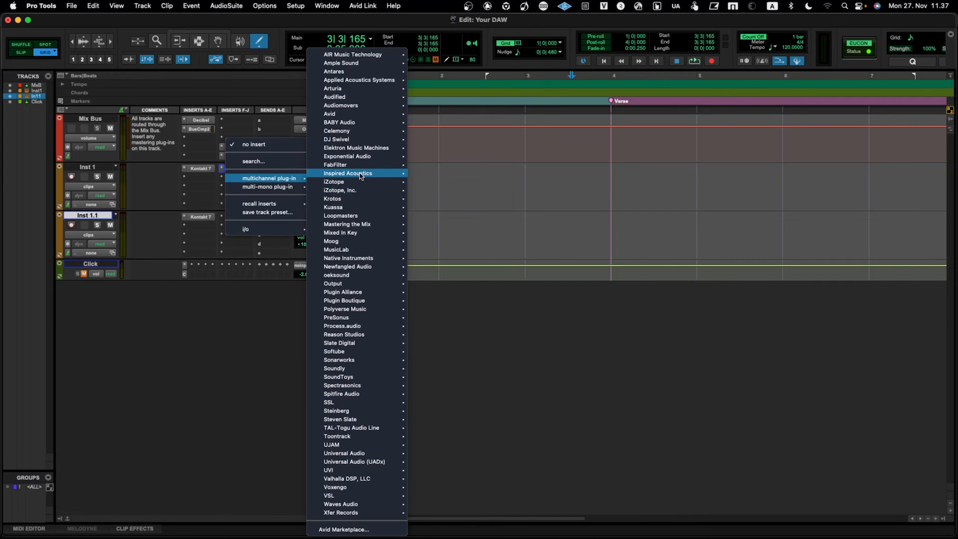
pyautogui.moveTo(361, 175)
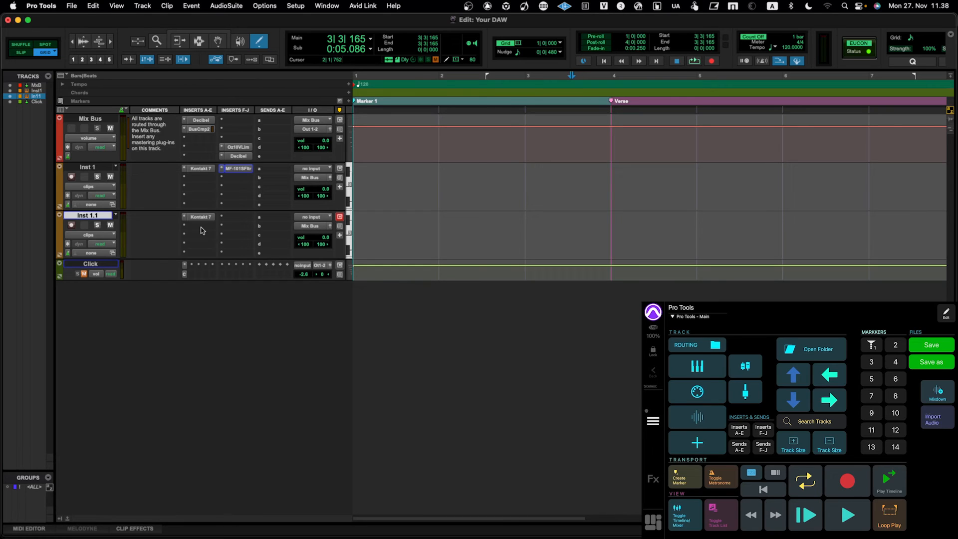
# Add a new instrument track below Inst 1.1, and inspect the Kontakt 7 instrument on Inst 1.1.
pyautogui.press('super+shift+n')
pyautogui.press('Return')
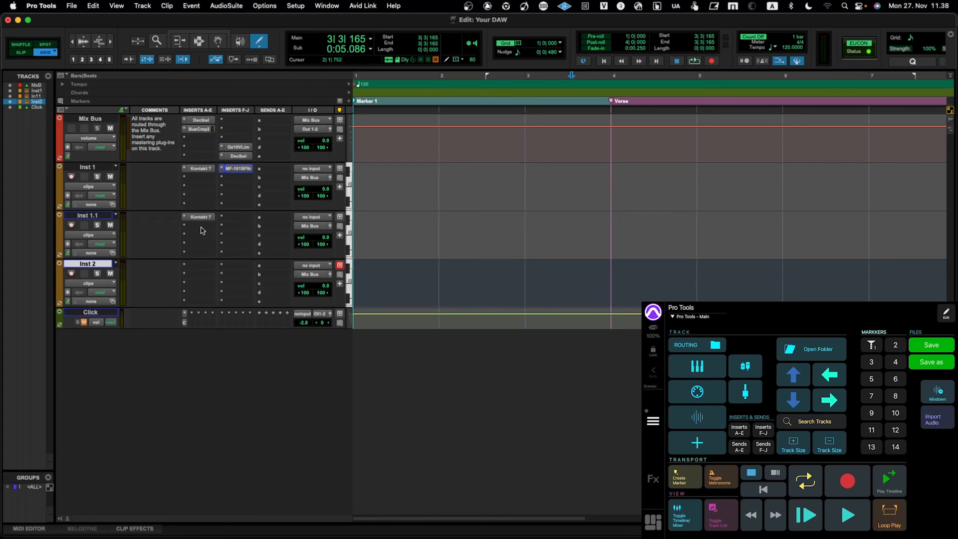
pyautogui.click(95, 217)
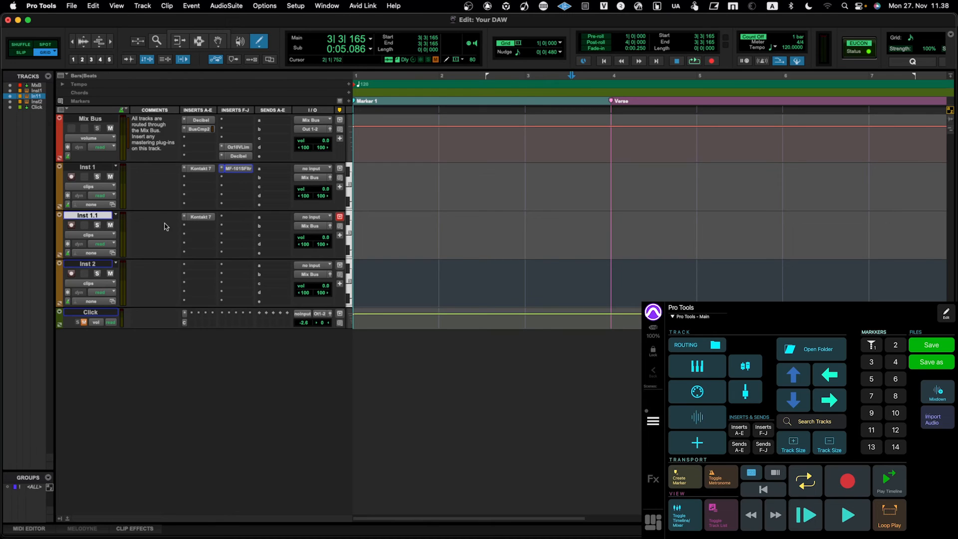
pyautogui.click(207, 218)
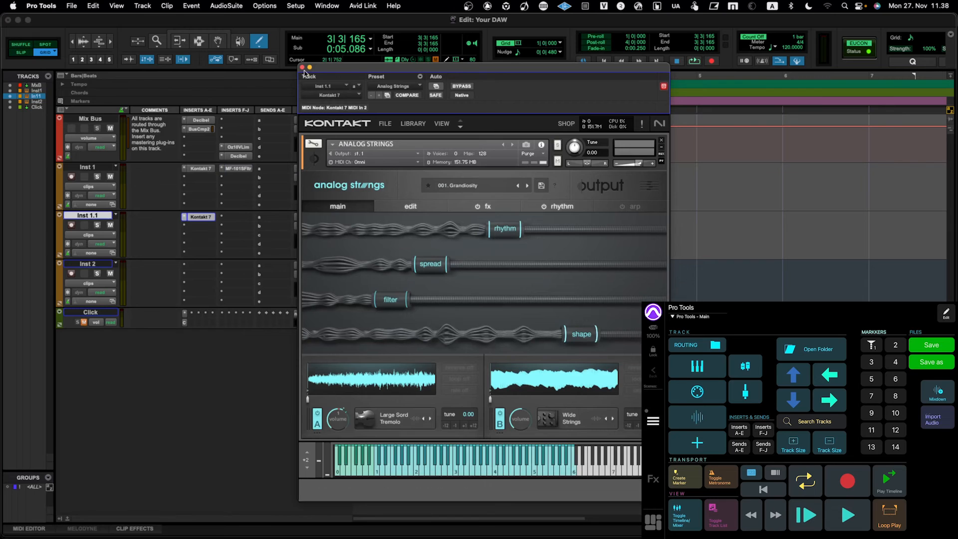
pyautogui.click(302, 67)
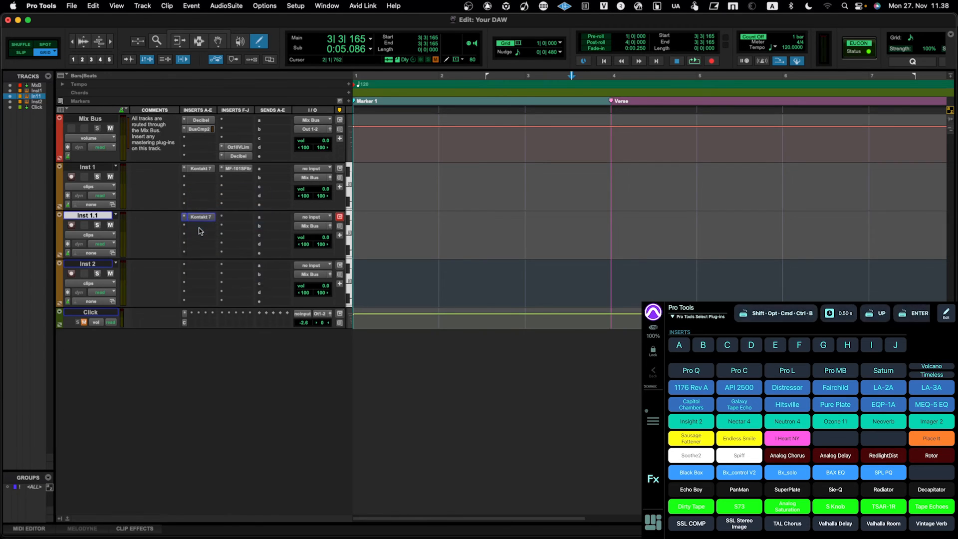
# Search for FabFilter Pro-Q 3 (stereo) and insert it on insert B of the Inst 1.1 track.
pyautogui.click(198, 227)
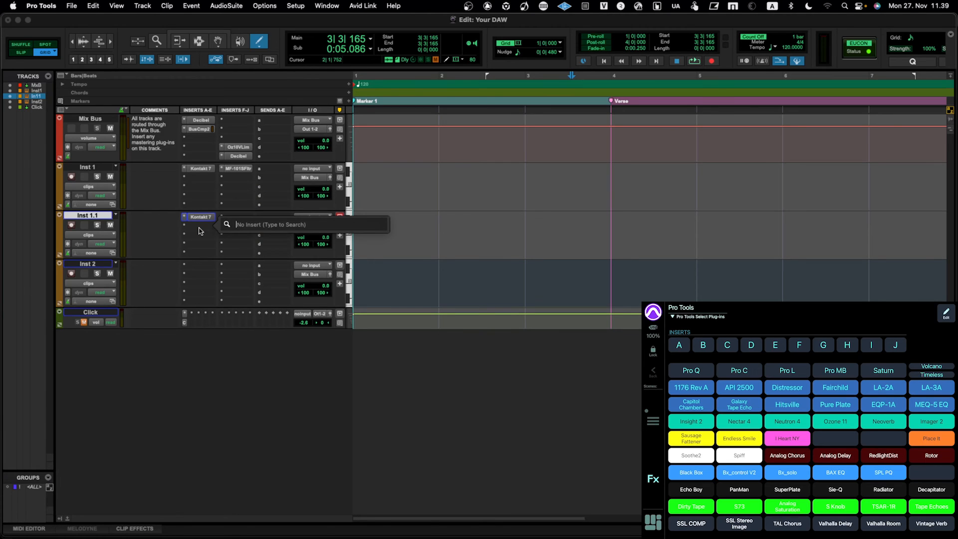
pyautogui.write('FabFilter Pro-Q 3 (stereo)')
pyautogui.press('Return')
pyautogui.press('Escape')
pyautogui.press('Escape')
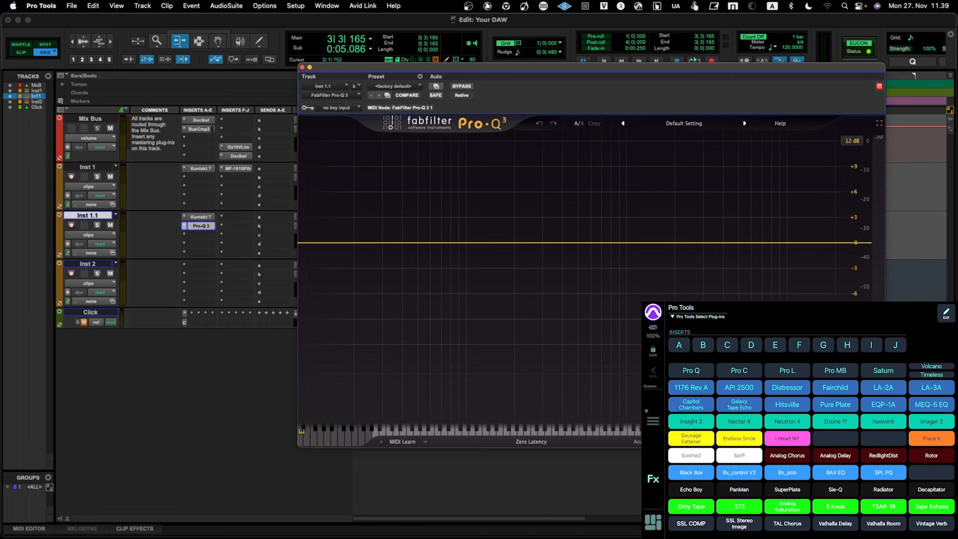
# Search for Pure Plate and insert the UADx reverb on insert C of the Inst 1.1 track.
pyautogui.press('alt+shift+super+3')
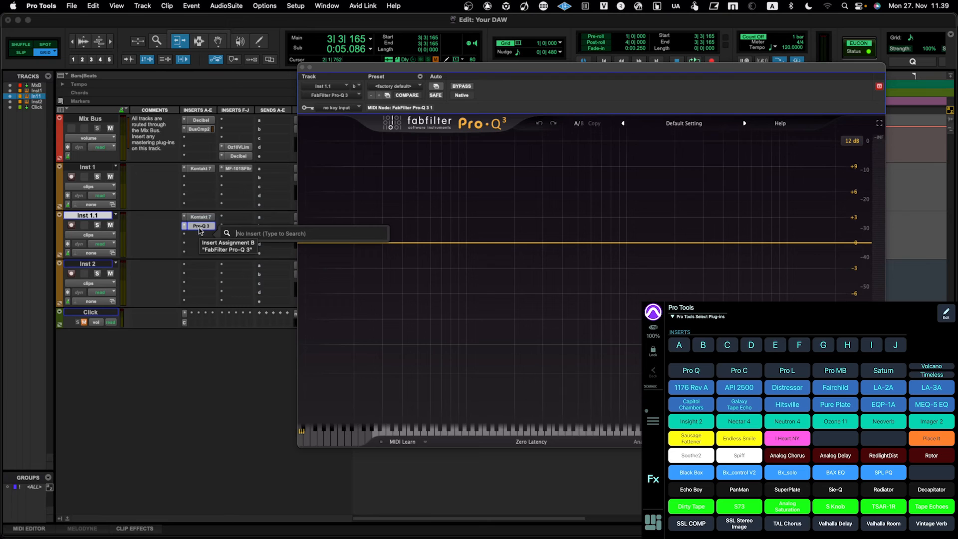
pyautogui.write('Pure Plate')
pyautogui.press('Return')
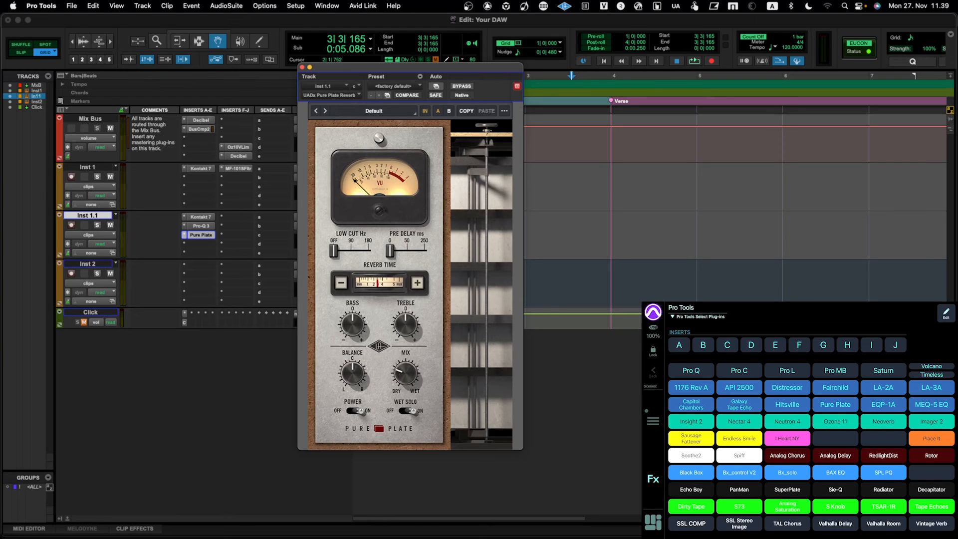
# Add oeksound spiff on insert J of the Inst 1.1 track and close its window.
pyautogui.click(895, 345)
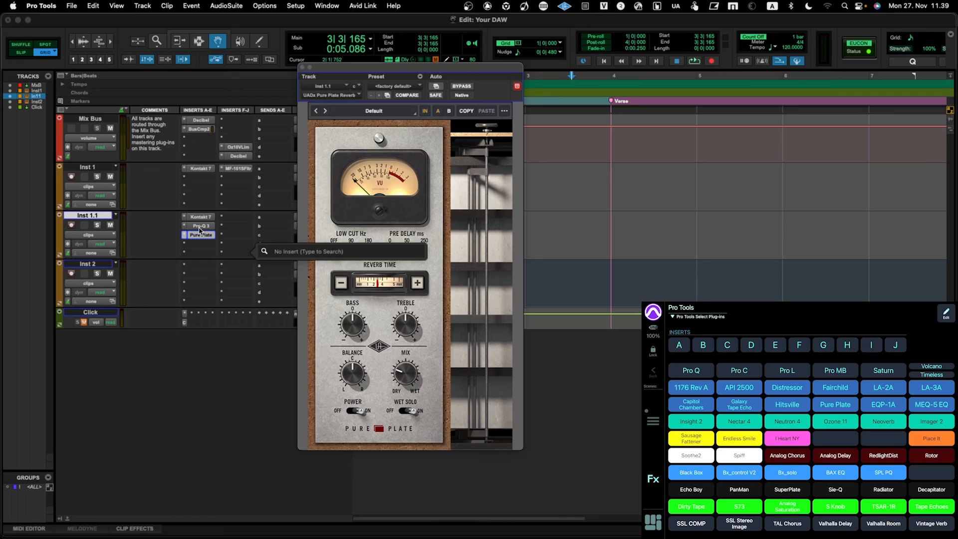
pyautogui.click(739, 455)
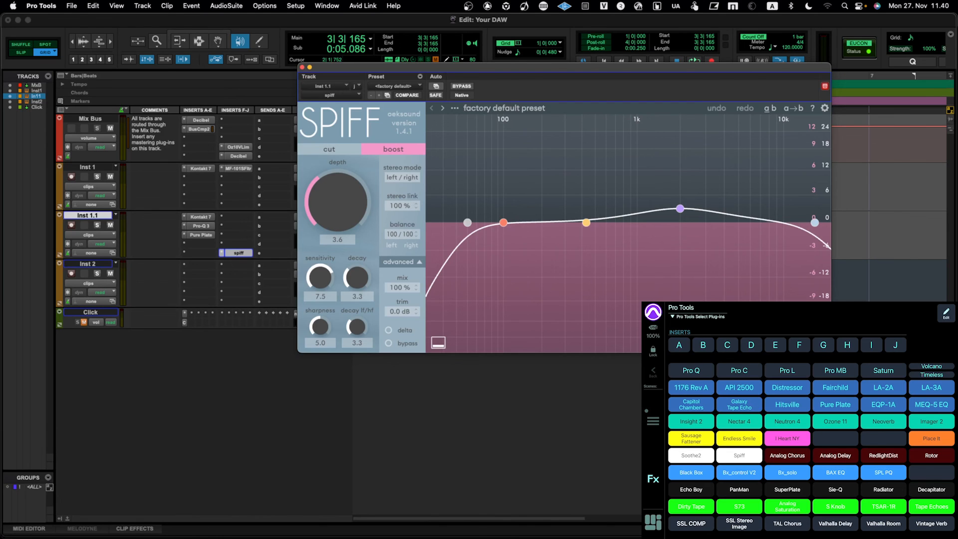
pyautogui.moveTo(333, 68); pyautogui.dragTo(290, 82)
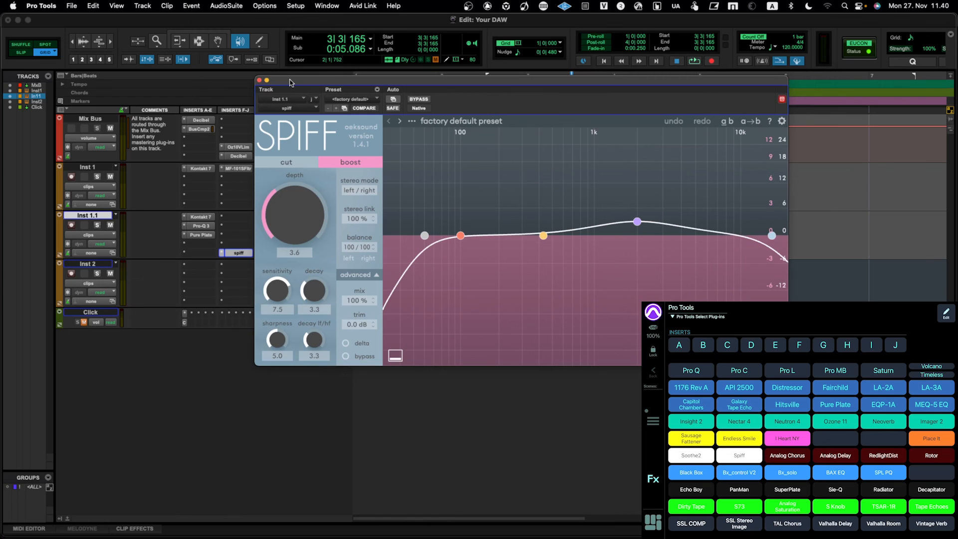
pyautogui.click(258, 81)
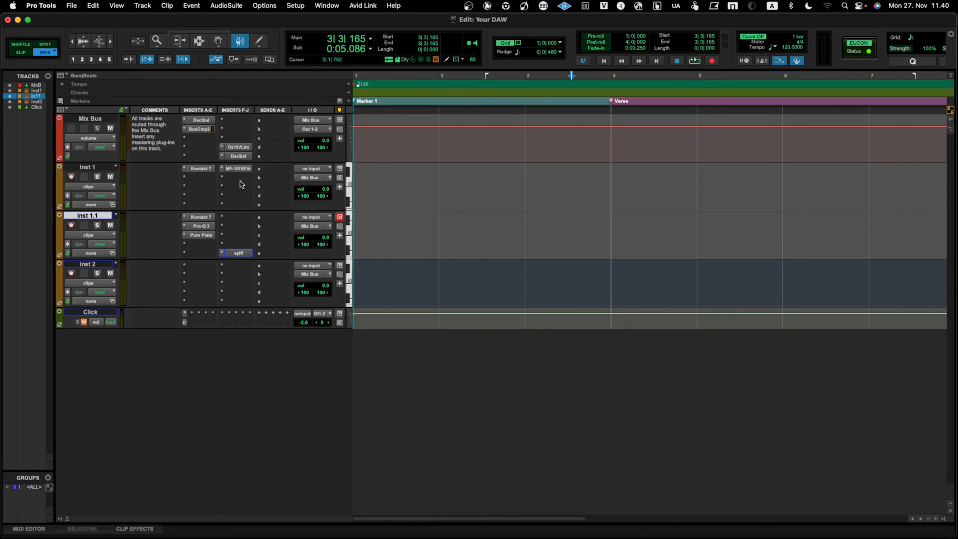
# Inspect the Kontakt 7 instrument and its loaded preset on the Inst 1 track, and close its window.
pyautogui.click(201, 169)
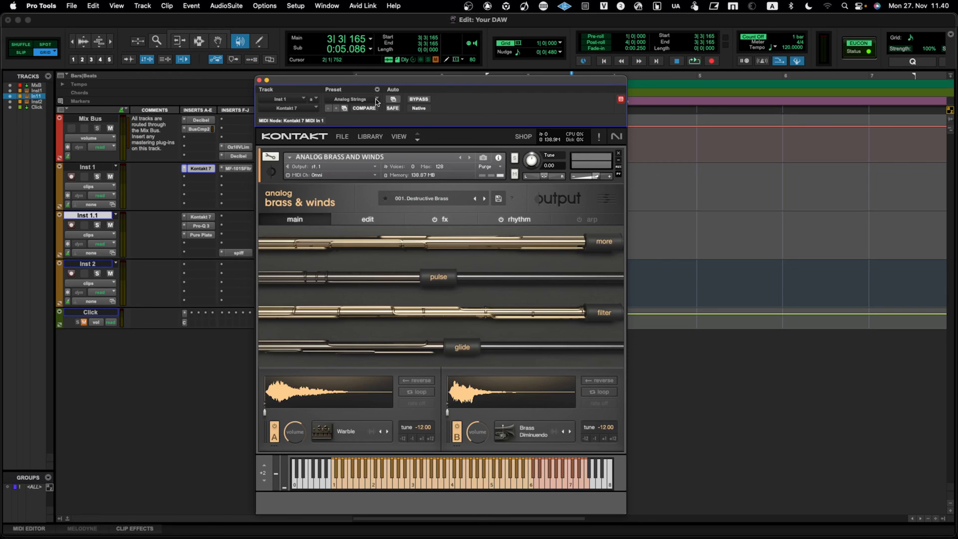
pyautogui.click(259, 80)
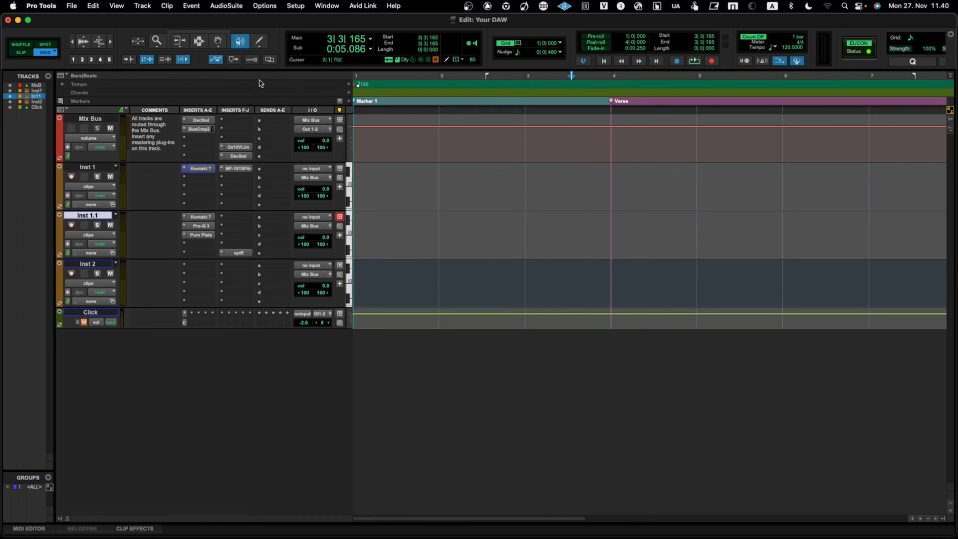
# Open a Track Presets workspace, select the Analog Brass & Wind preset in the LFMPR OUTPUT folder, and reposition the workspace window.
pyautogui.click(330, 7)
pyautogui.moveTo(363, 192)
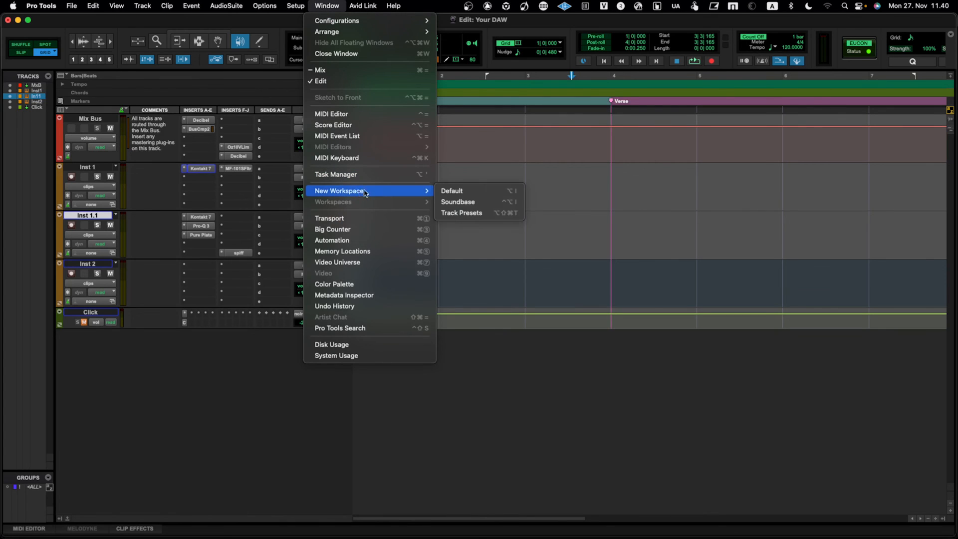
pyautogui.click(453, 220)
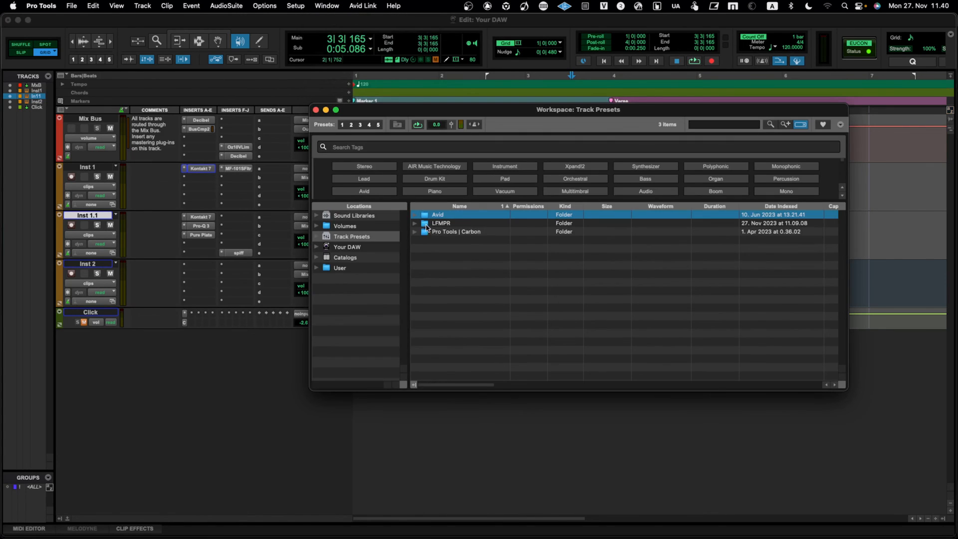
pyautogui.click(414, 224)
pyautogui.click(424, 232)
pyautogui.click(468, 241)
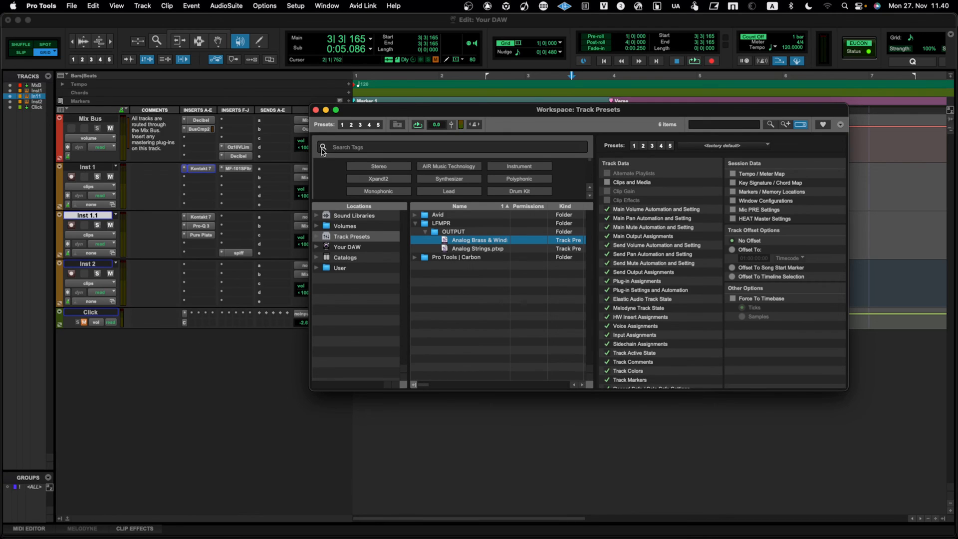
pyautogui.moveTo(376, 113); pyautogui.dragTo(335, 92)
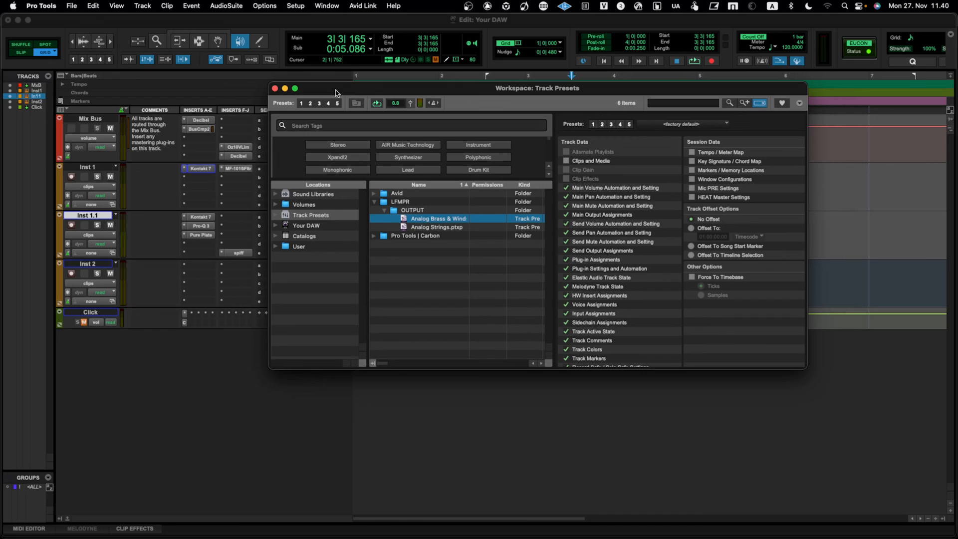